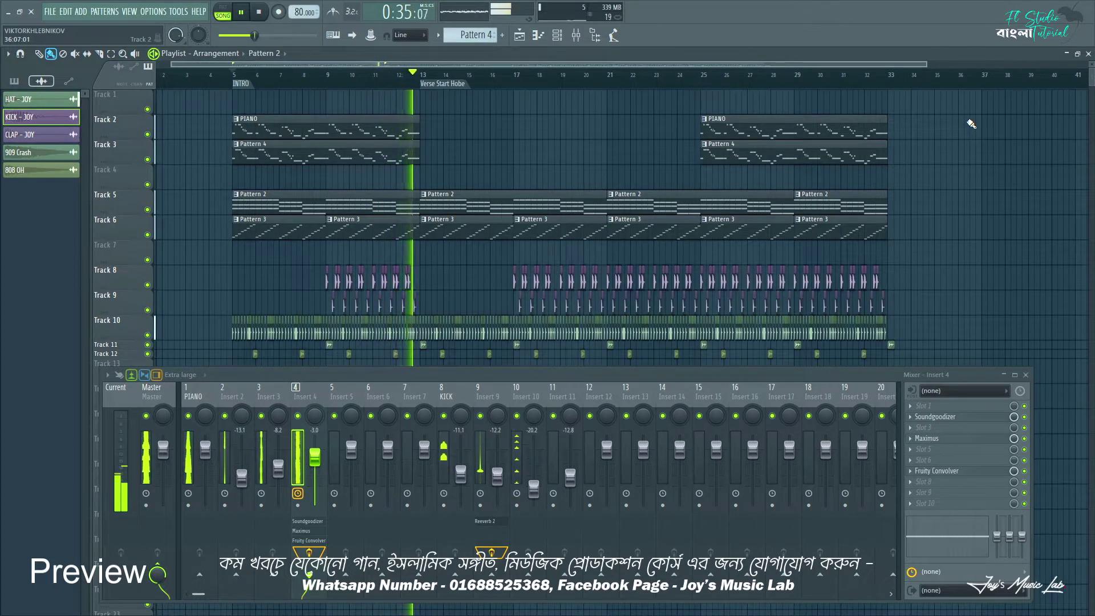
pyautogui.press('space')
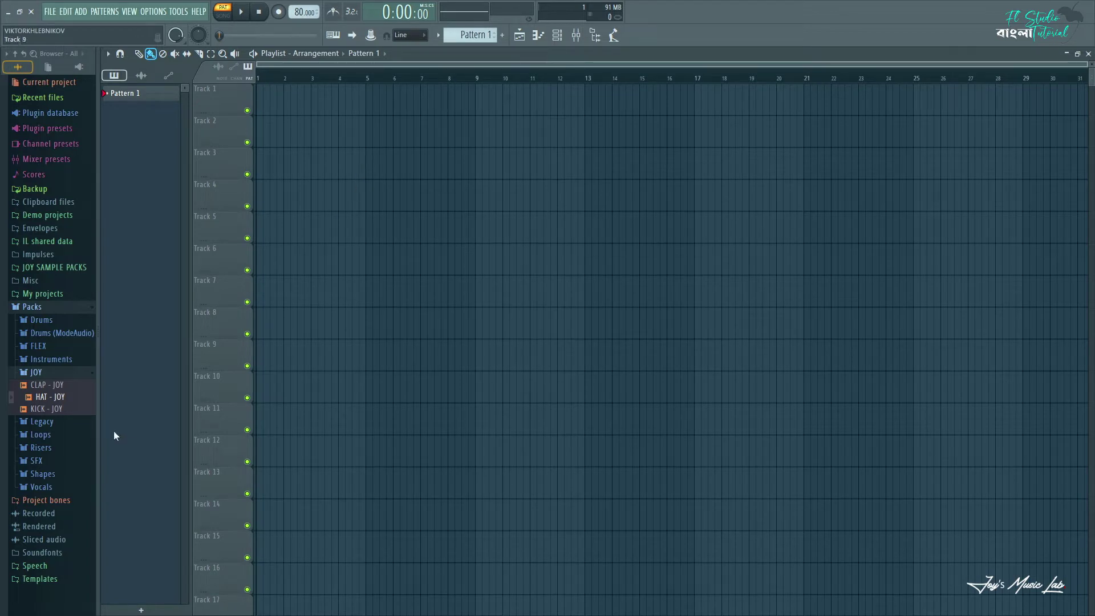
# - Place the HAT - JOY sample on Track 8 at bar 5 and fill that bar with eight evenly spaced hits
pyautogui.moveTo(72, 403); pyautogui.dragTo(279, 357)
pyautogui.moveTo(365, 334); pyautogui.dragTo(367, 325)
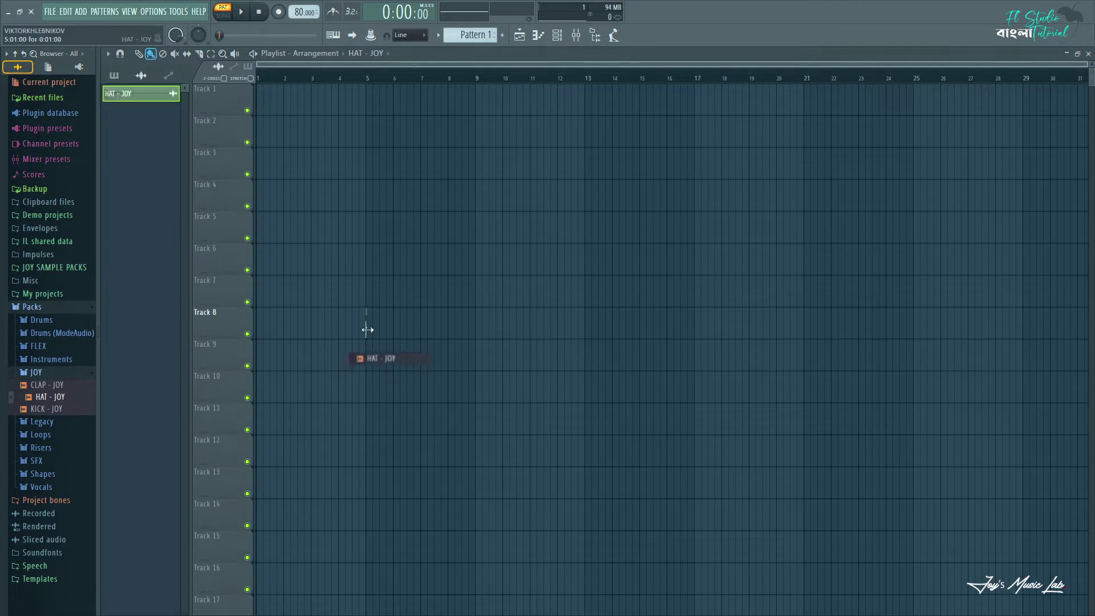
pyautogui.scroll(5, 405, 190)
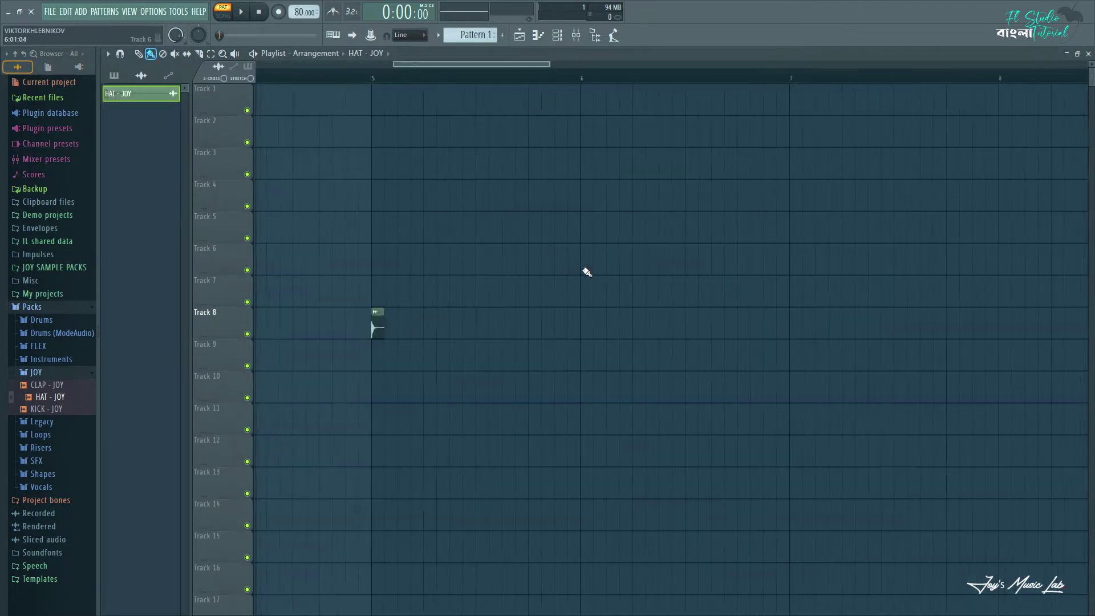
pyautogui.click(422, 329)
pyautogui.moveTo(480, 347); pyautogui.dragTo(521, 374)
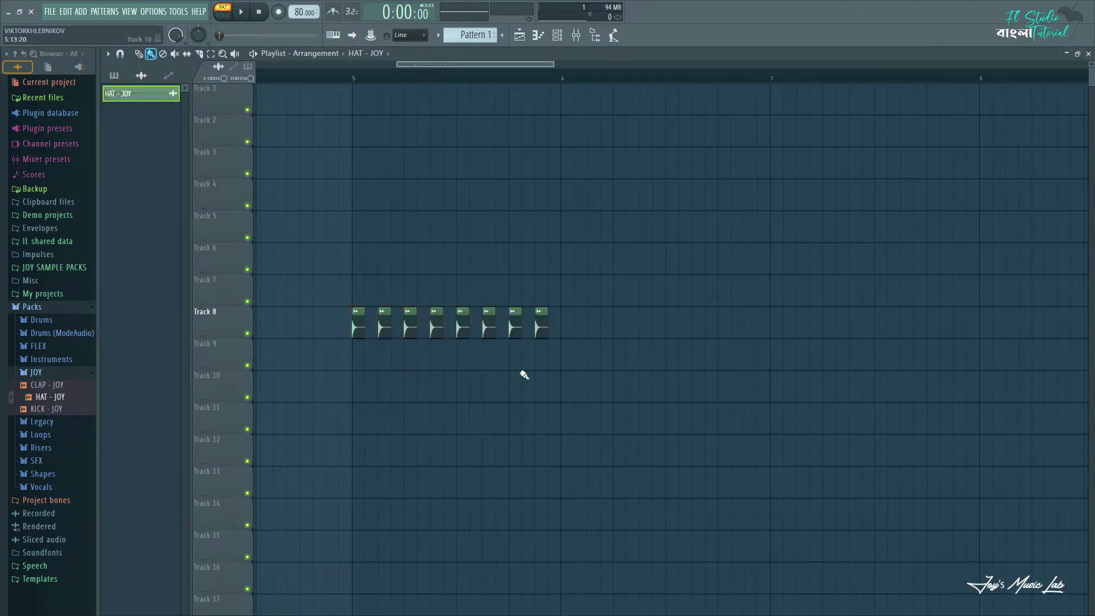
# - Duplicate the hat hits on Track 8 until they fill bars 5 through 12
pyautogui.hotkey('ctrl', 'a')
pyautogui.hotkey('ctrl', 'b')
pyautogui.hotkey('ctrl', 'a')
pyautogui.hotkey('ctrl', 'b')
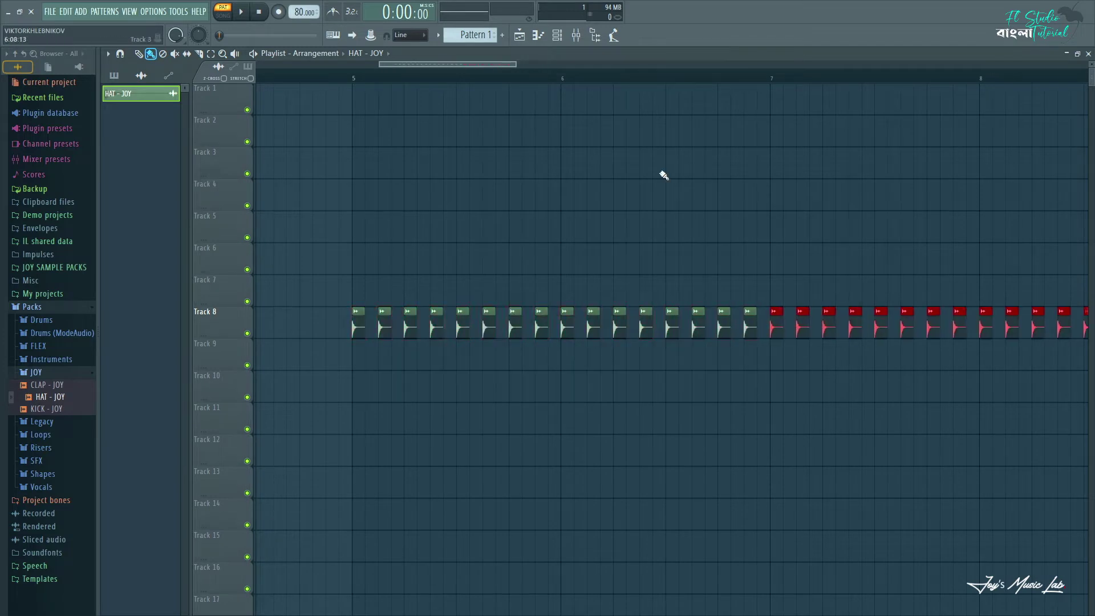
pyautogui.scroll(-4, 496, 176)
pyautogui.moveTo(768, 370); pyautogui.dragTo(440, 311)
pyautogui.hotkey('ctrl', 'b')
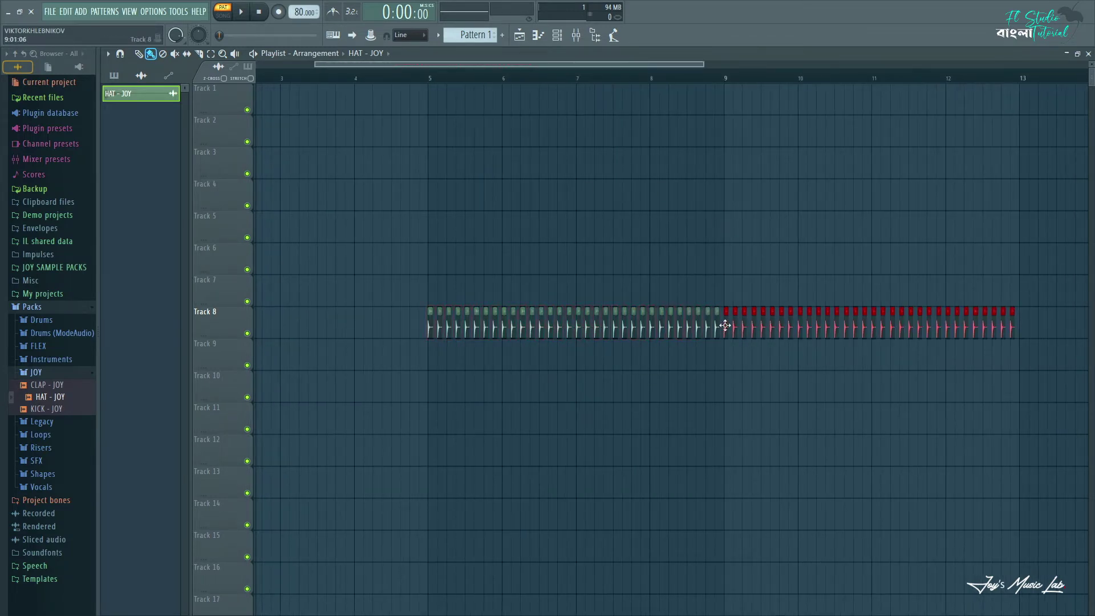
# - Play the hat rhythm back from bar 5 to check it
pyautogui.click(432, 80)
pyautogui.press('space')
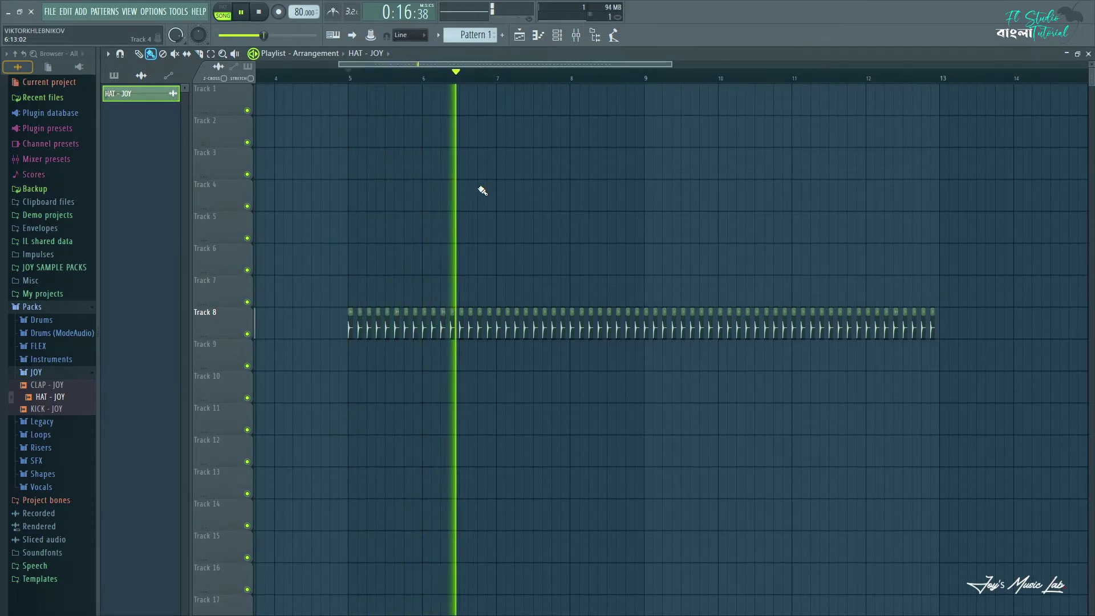
pyautogui.press('space')
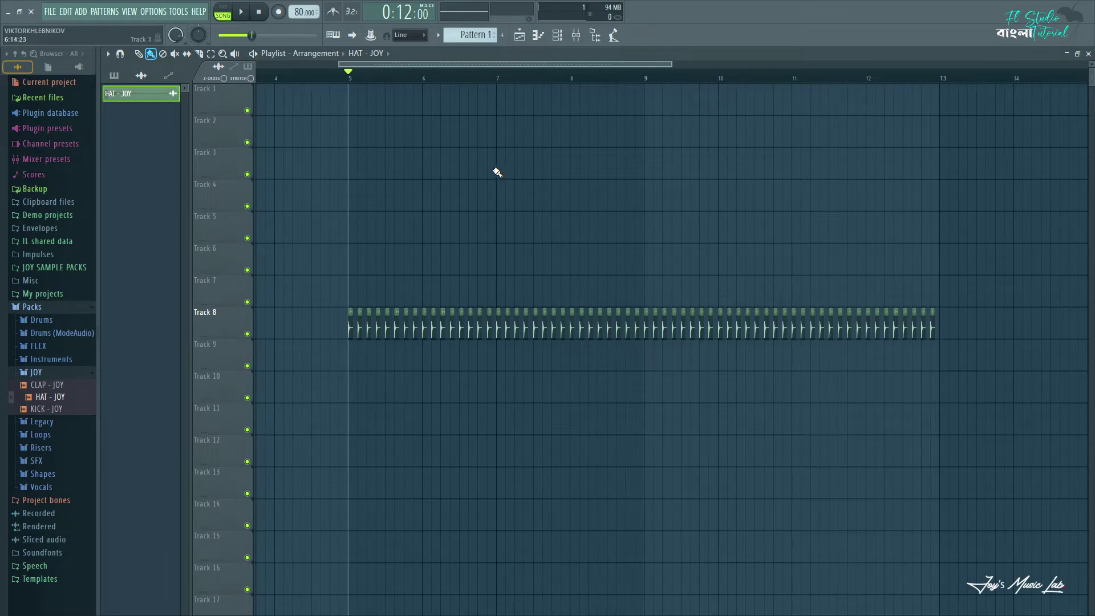
# - Add an FL Keys channel from the channel rack and move its window clear of the hat clips
pyautogui.click(574, 36)
pyautogui.click(529, 94)
pyautogui.click(522, 162)
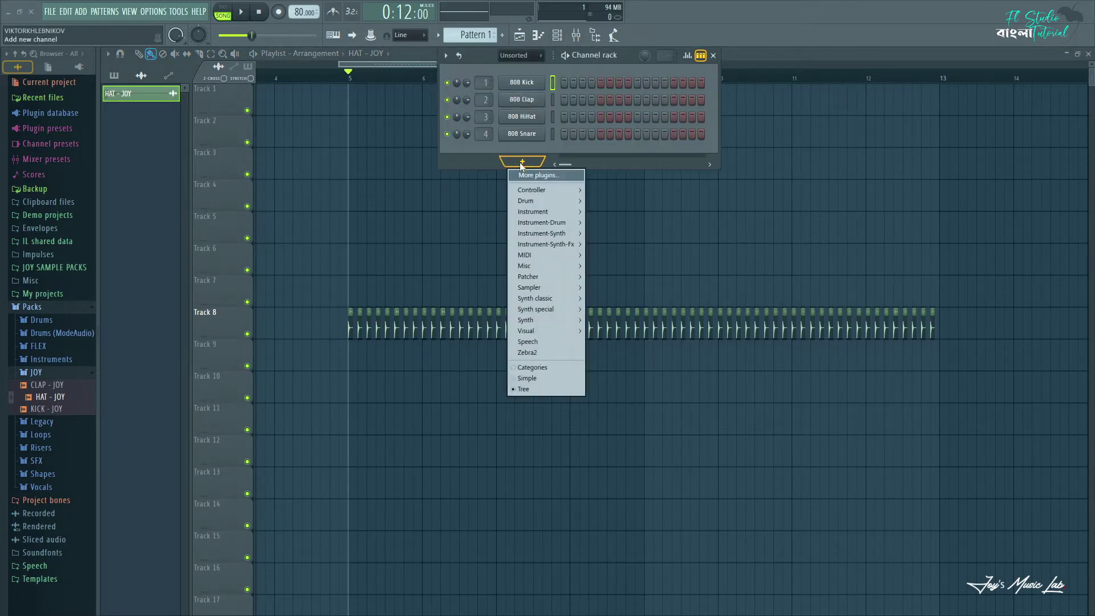
pyautogui.moveTo(547, 267)
pyautogui.click(619, 306)
pyautogui.click(712, 55)
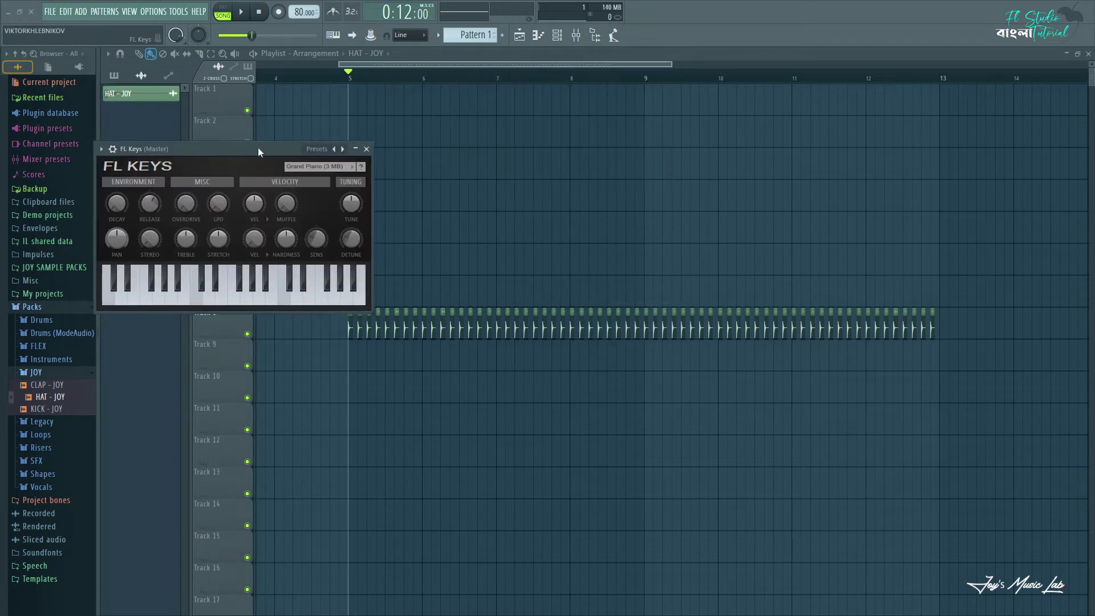
pyautogui.moveTo(258, 147); pyautogui.dragTo(671, 63)
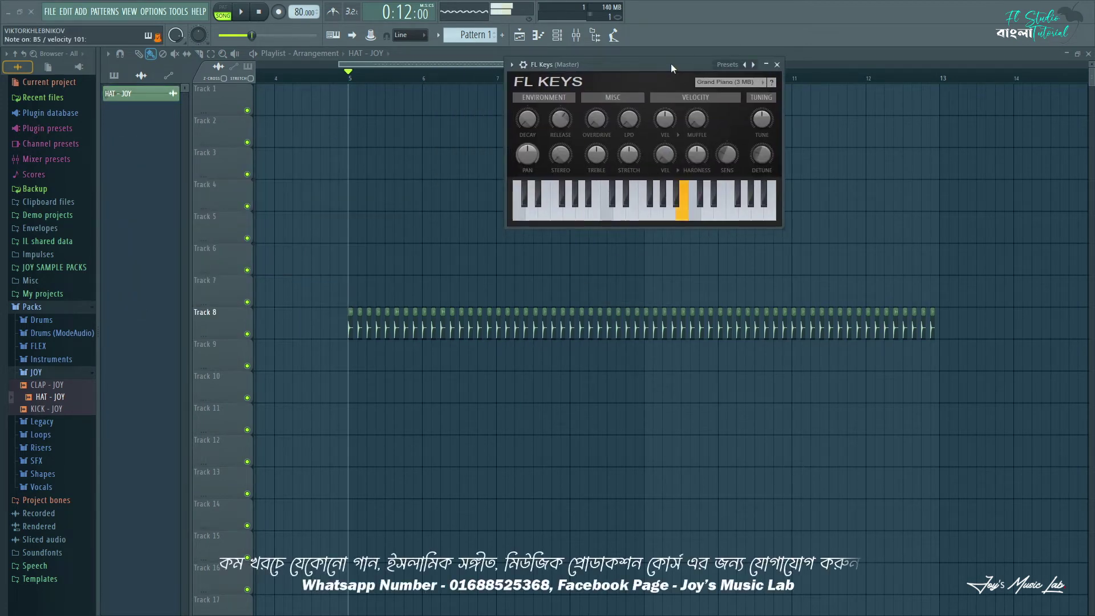
# - Try out the piano melody on FL Keys without recording it
pyautogui.press('n')
pyautogui.press('n')
pyautogui.press('v')
pyautogui.press('c')
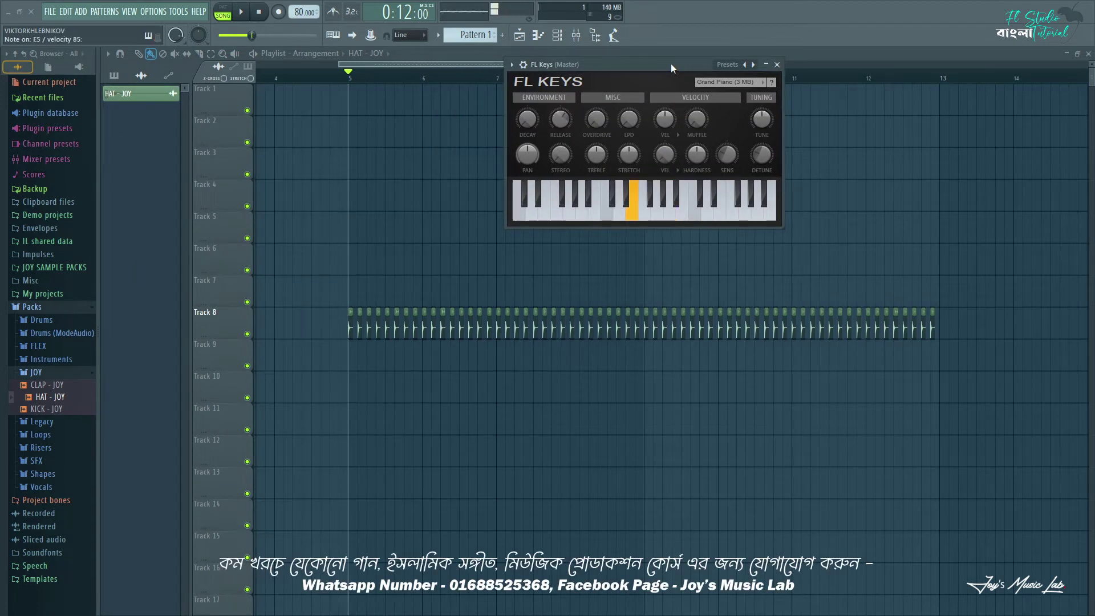
pyautogui.press('m')
pyautogui.press('m')
pyautogui.press('n')
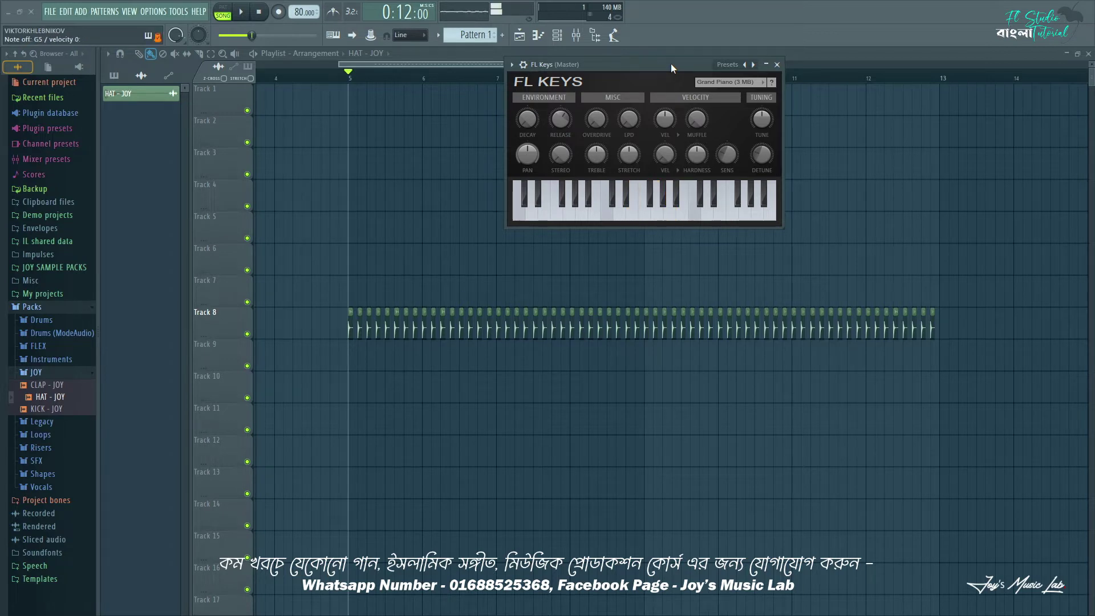
pyautogui.press('g')
pyautogui.press('c')
pyautogui.press('x')
pyautogui.press('n')
pyautogui.press('g')
pyautogui.press('c')
pyautogui.press('x')
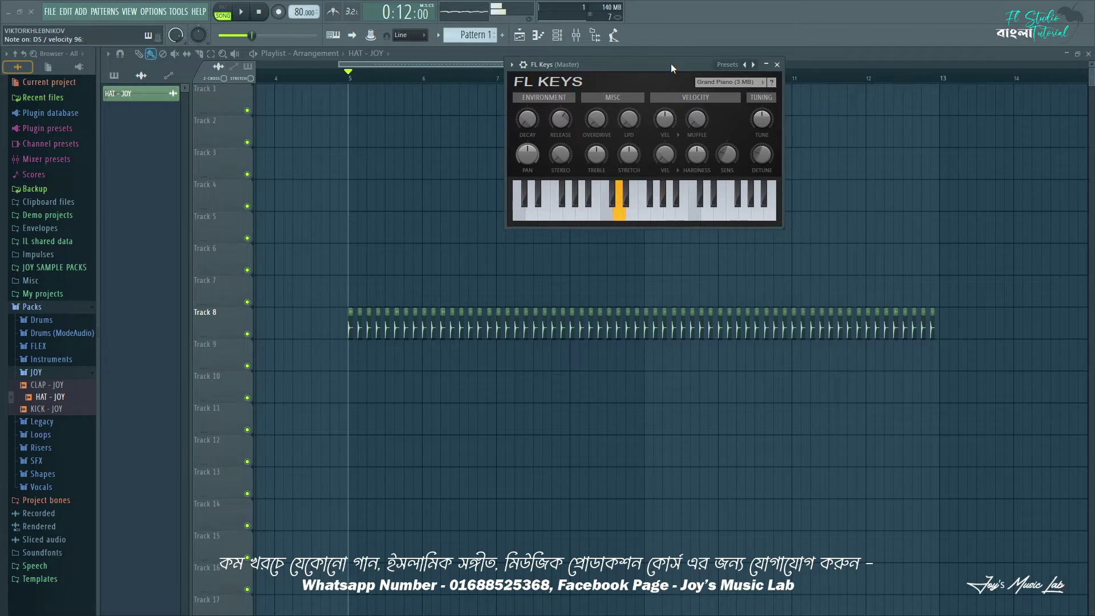
pyautogui.press('z')
pyautogui.press('x')
pyautogui.press('g')
pyautogui.press('c')
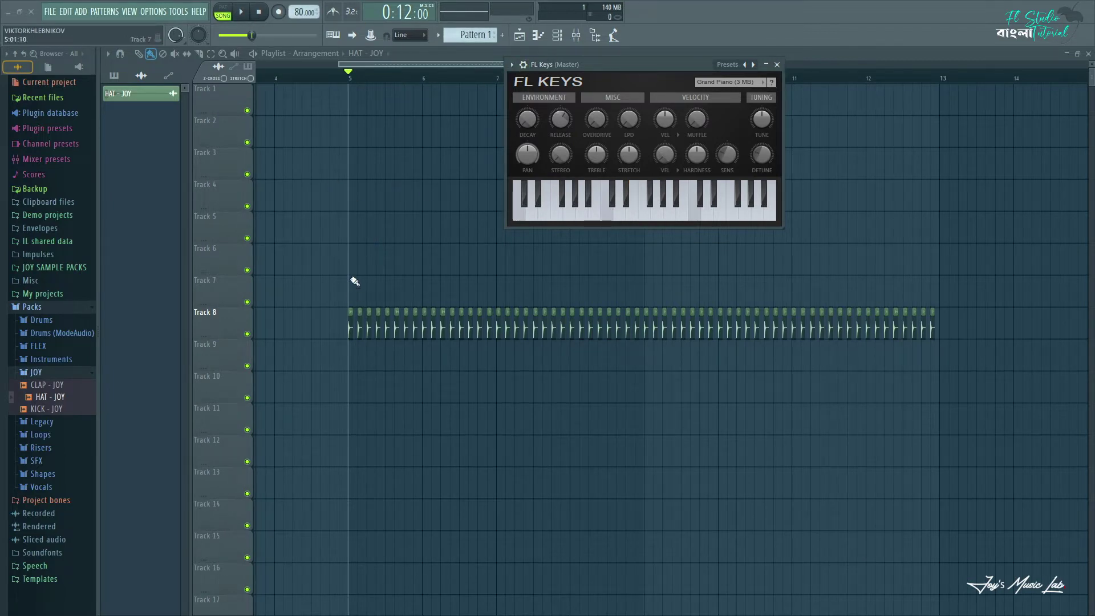
# - Name the pattern PIANO, place it on Track 2 at bar 5 and lengthen the clip to three bars
pyautogui.press('F4')
pyautogui.write('P')
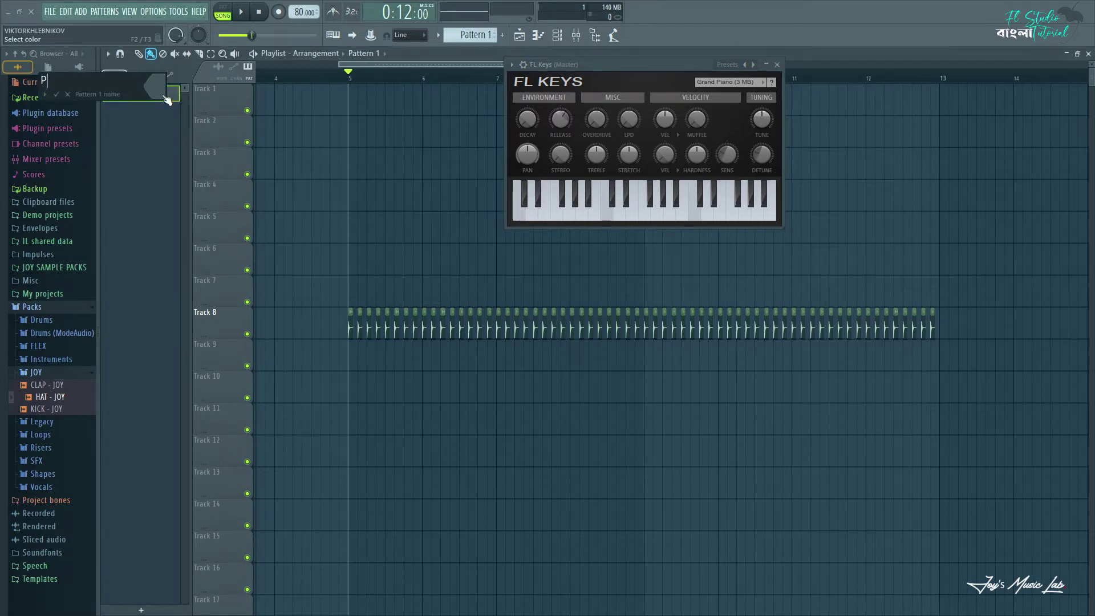
pyautogui.write('IANO')
pyautogui.press('Return')
pyautogui.click(353, 129)
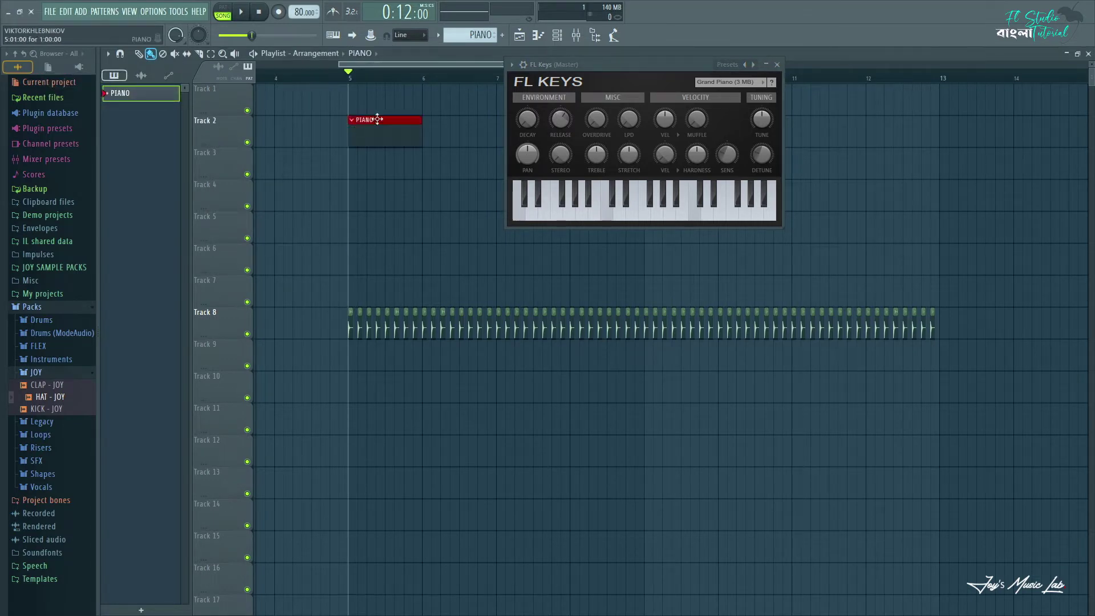
pyautogui.click(776, 64)
pyautogui.moveTo(423, 122); pyautogui.dragTo(571, 128)
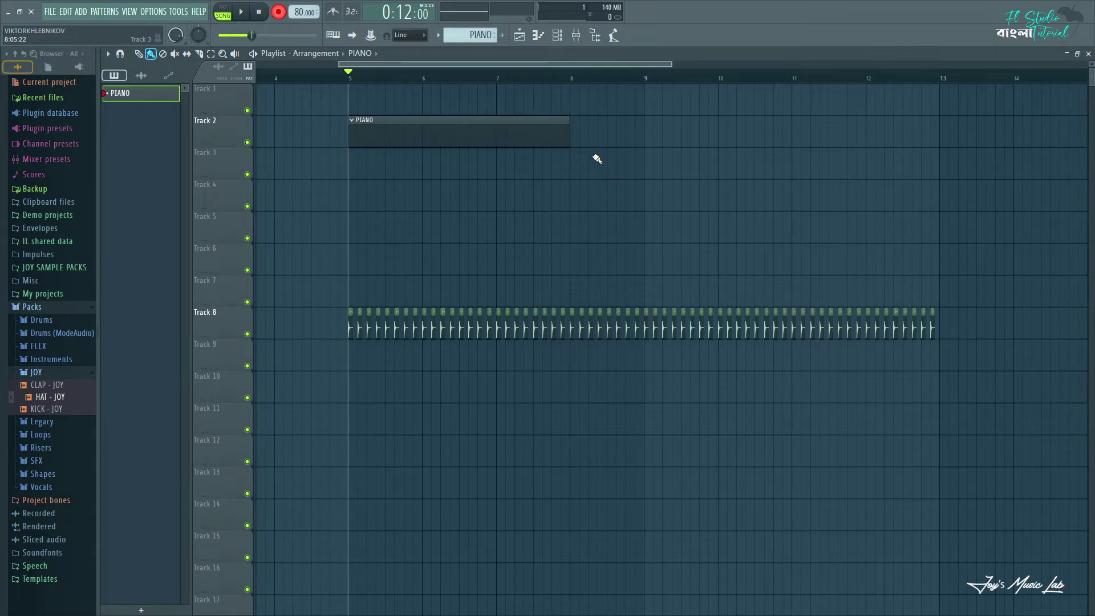
# - Record the piano melody into the PIANO pattern from bar 5 and extend its Track 2 clip to bar 9
pyautogui.press('space')
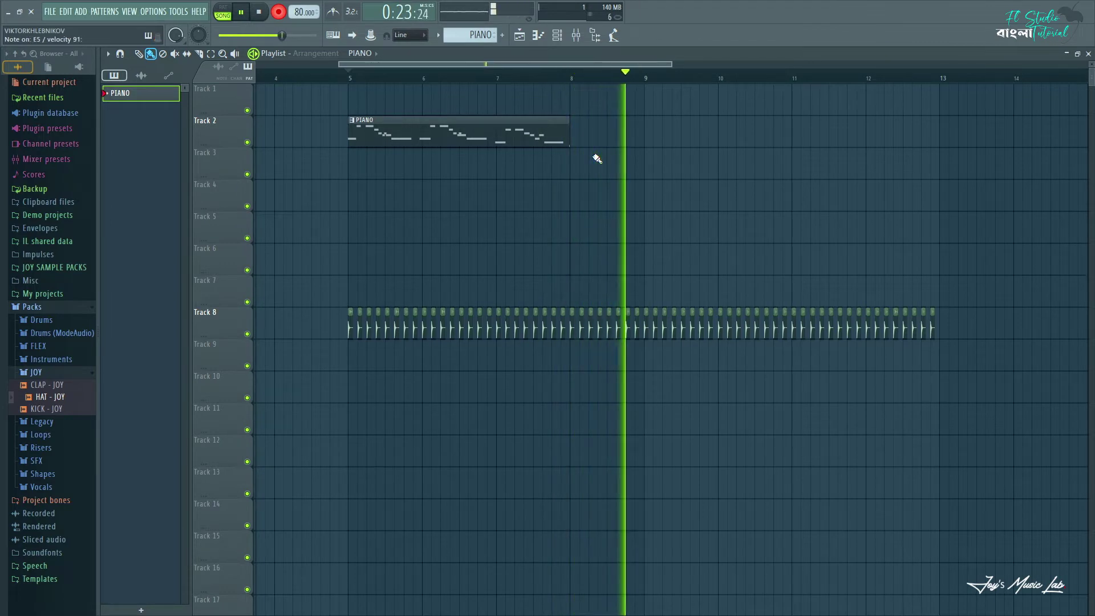
pyautogui.press('space')
pyautogui.moveTo(565, 134); pyautogui.dragTo(644, 134)
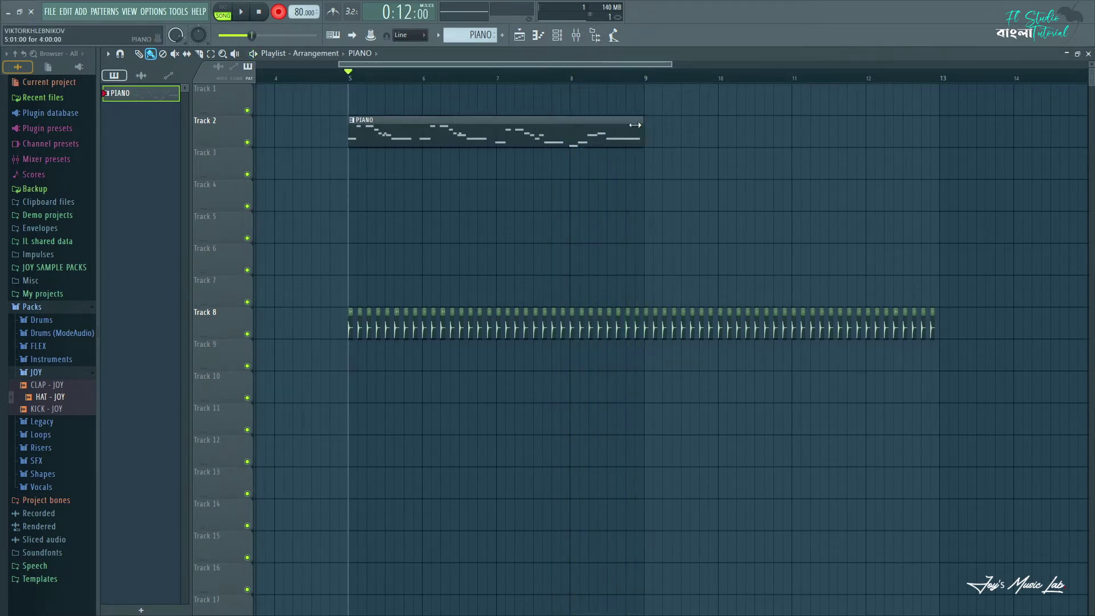
# - Open the PIANO clip in the piano roll and play back the recorded take
pyautogui.doubleClick(366, 118)
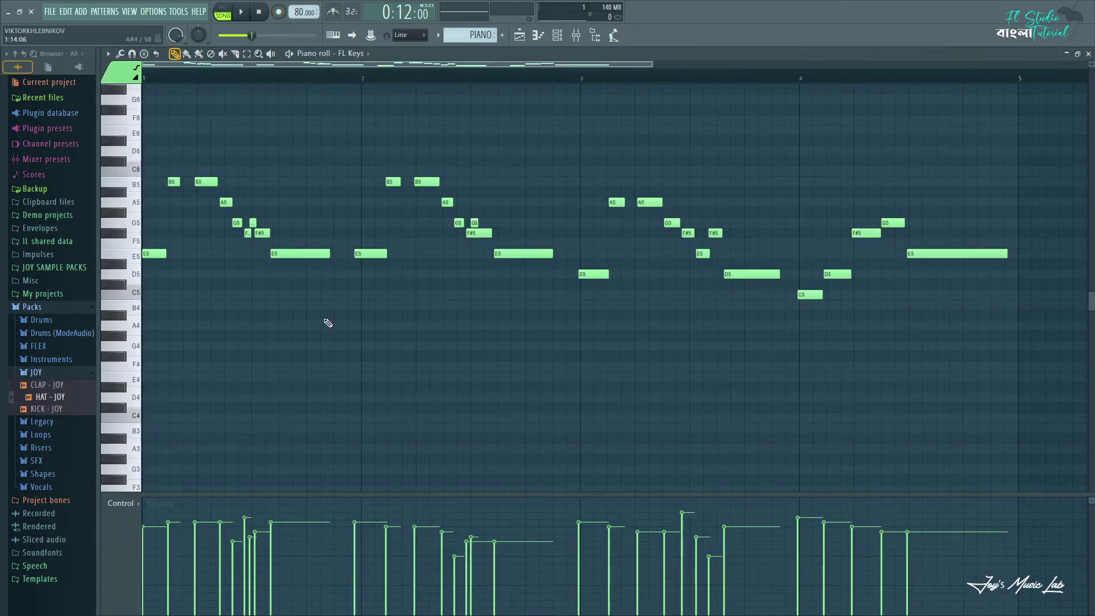
pyautogui.press('space')
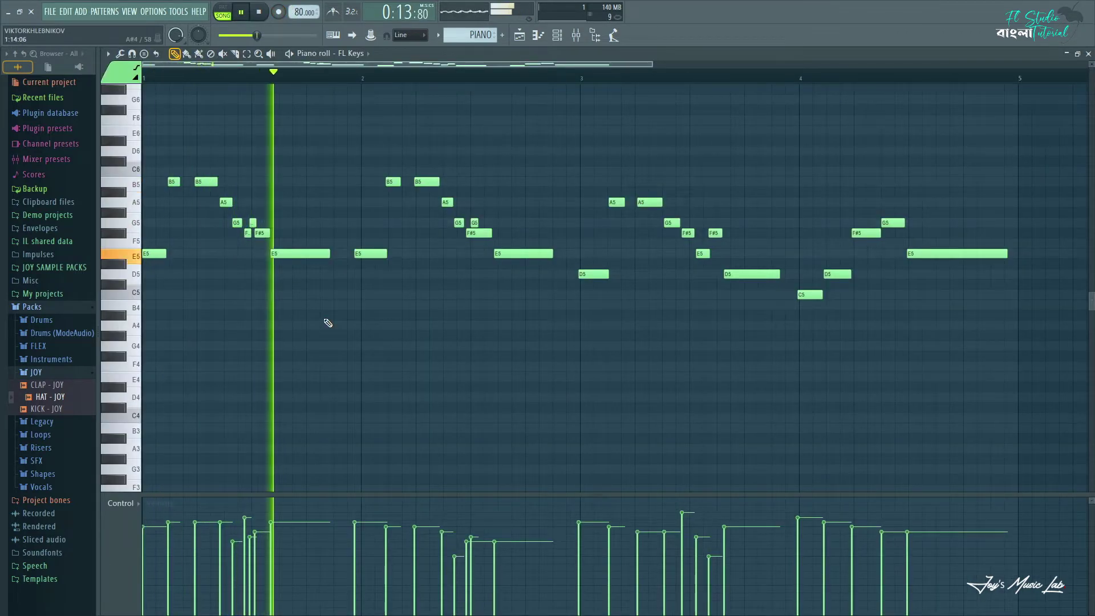
pyautogui.press('space')
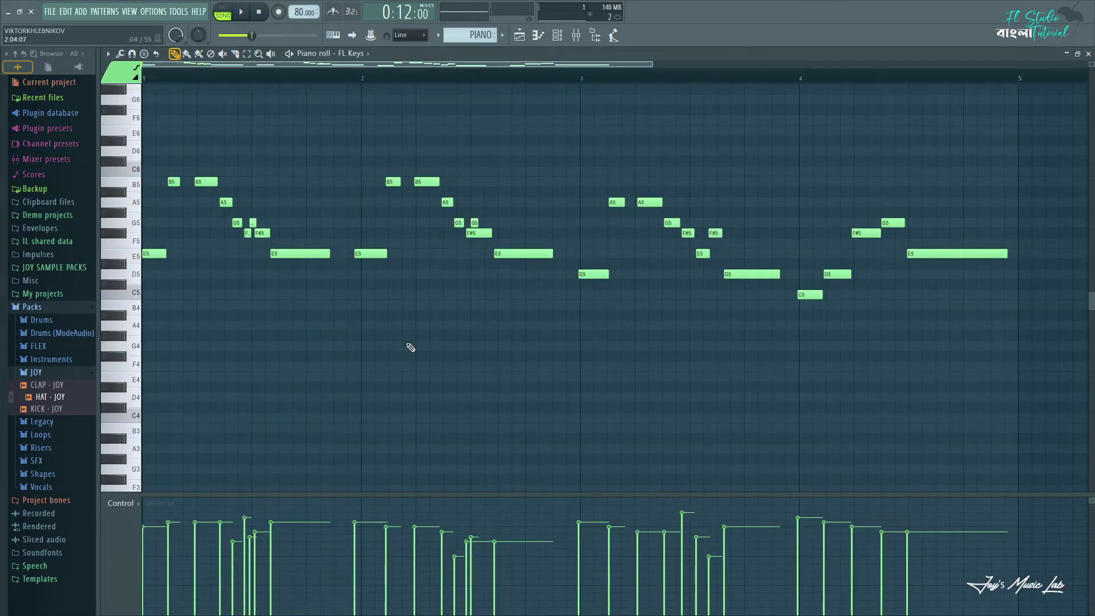
# - Delete all notes of the PIANO pattern and record the four-bar melody again
pyautogui.hotkey('ctrl', 'a')
pyautogui.press('Delete')
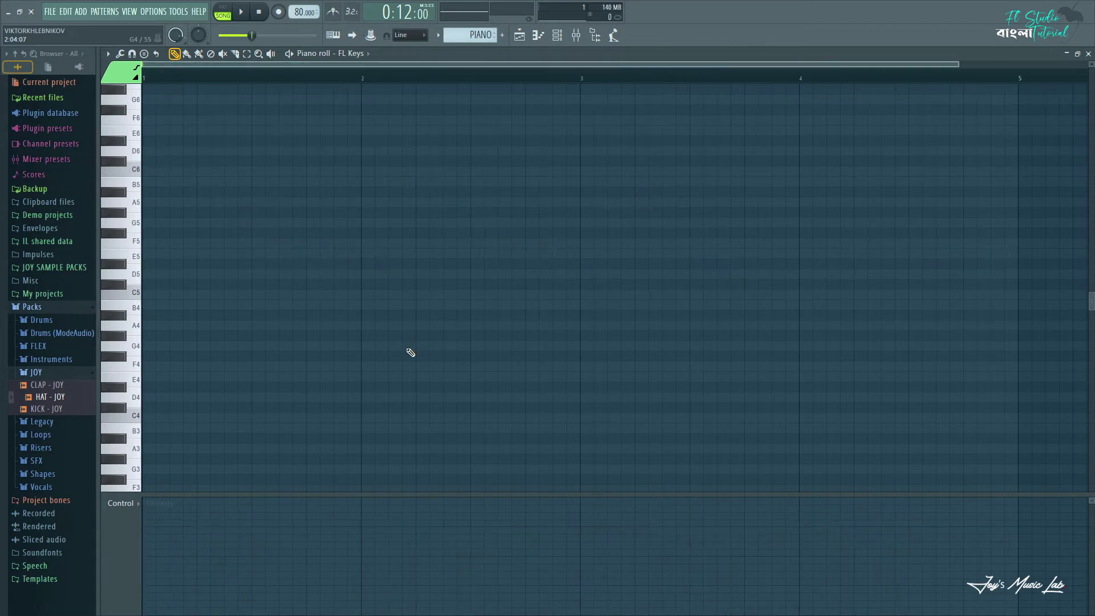
pyautogui.scroll(-1, 360, 65)
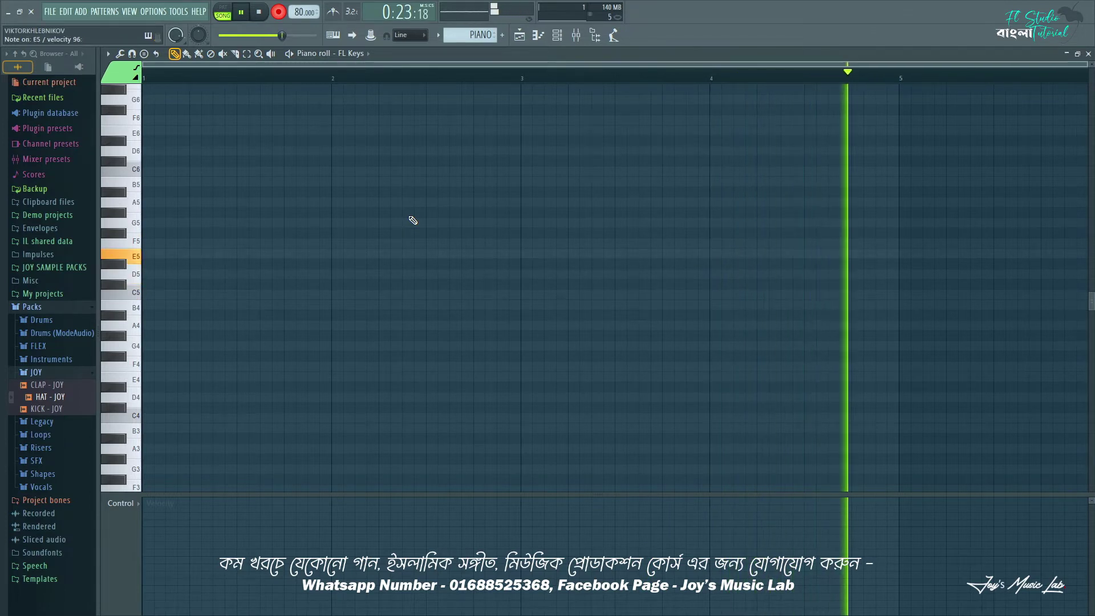
pyautogui.press('space')
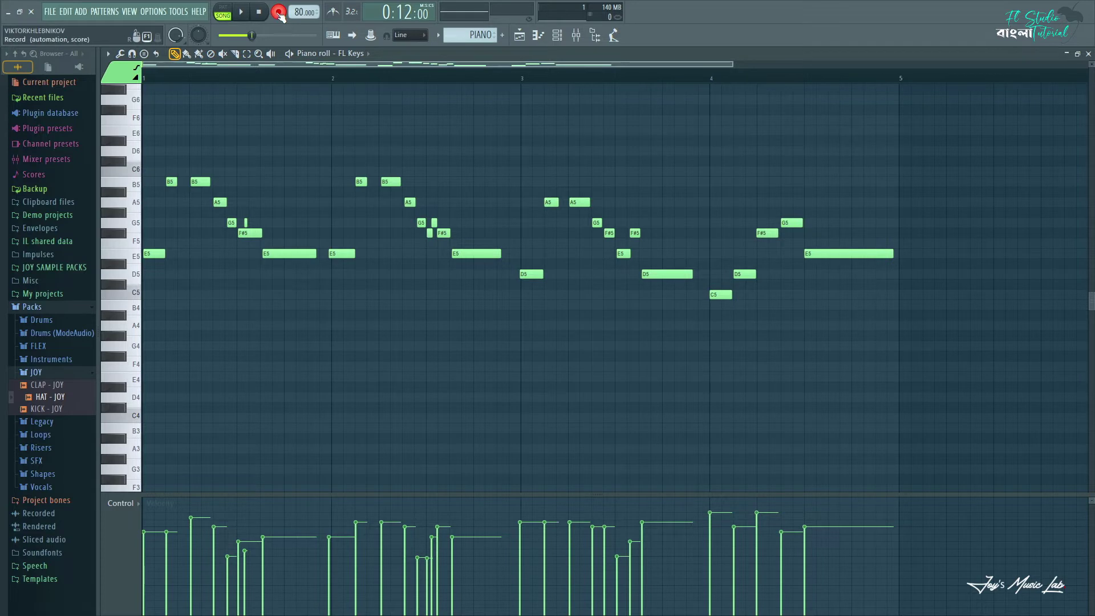
# - Delete the notes in bar 1 of the piano roll and replace them with a copy of bar 2's phrase
pyautogui.moveTo(311, 314); pyautogui.dragTo(35, 143)
pyautogui.press('Delete')
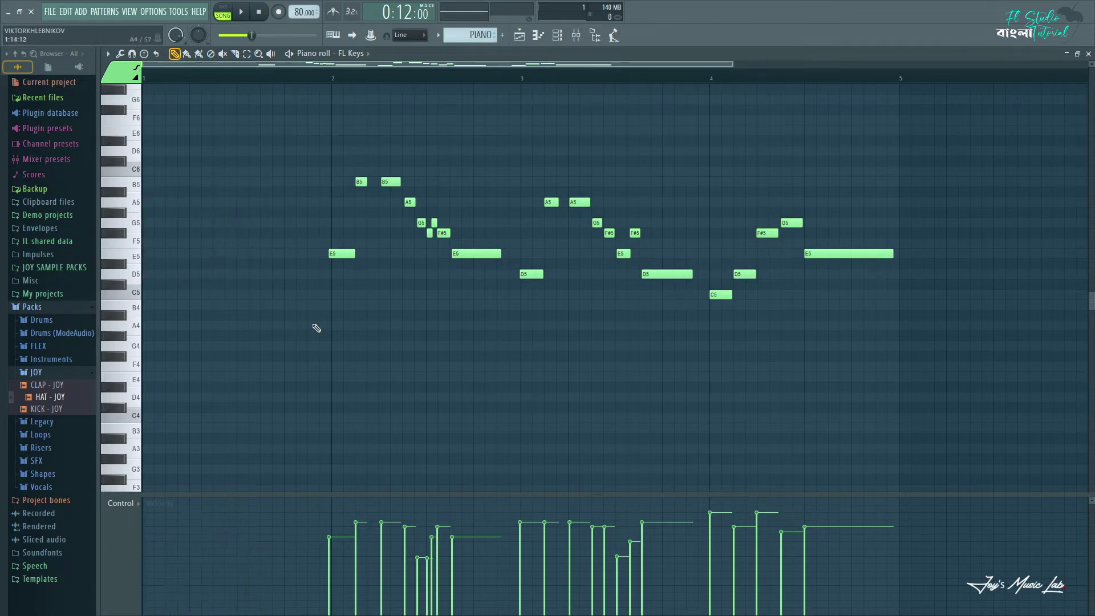
pyautogui.moveTo(313, 325); pyautogui.dragTo(502, 171)
pyautogui.scroll(2, 324, 281)
pyautogui.moveTo(336, 309); pyautogui.dragTo(150, 308)
pyautogui.click(237, 302)
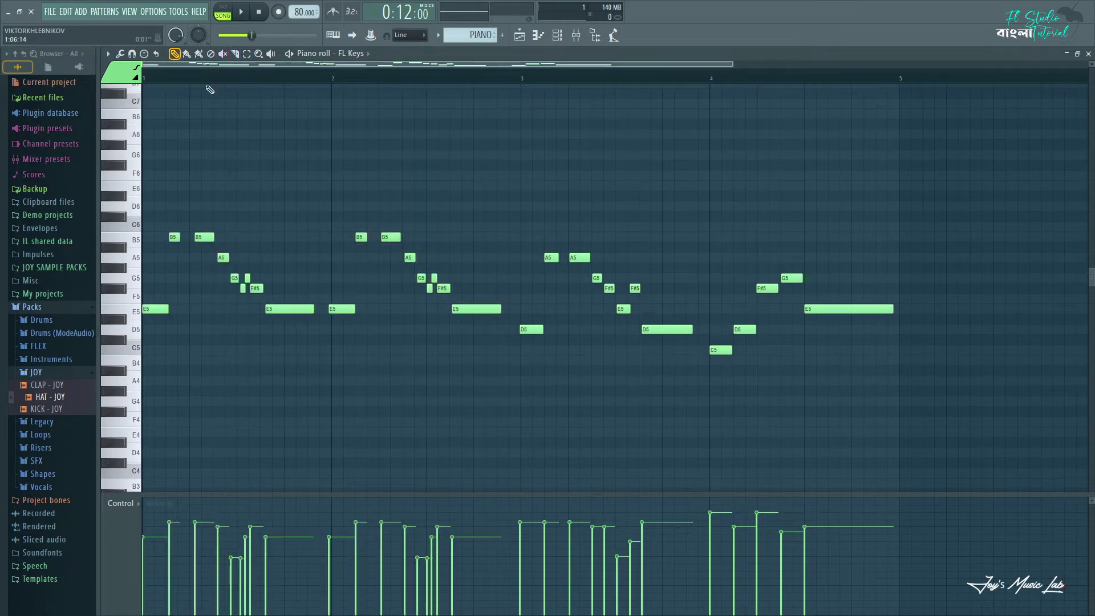
# - Shift the early B5, B5 and A5 notes in bar 1 slightly earlier onto the grid lines
pyautogui.scroll(3, 155, 81)
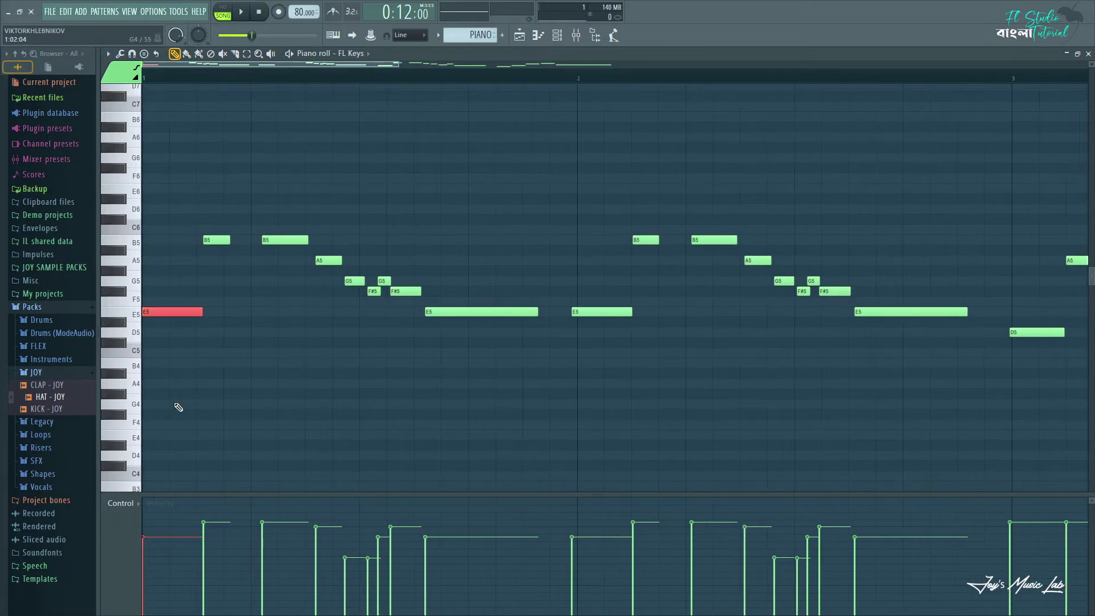
pyautogui.moveTo(214, 240); pyautogui.dragTo(206, 239)
pyautogui.moveTo(274, 240); pyautogui.dragTo(263, 240)
pyautogui.moveTo(328, 261); pyautogui.dragTo(318, 260)
# - Set the snap to 1/4 step and align bar 1's F#5, G5, F#5 and long E5 notes end to end
pyautogui.click(408, 35)
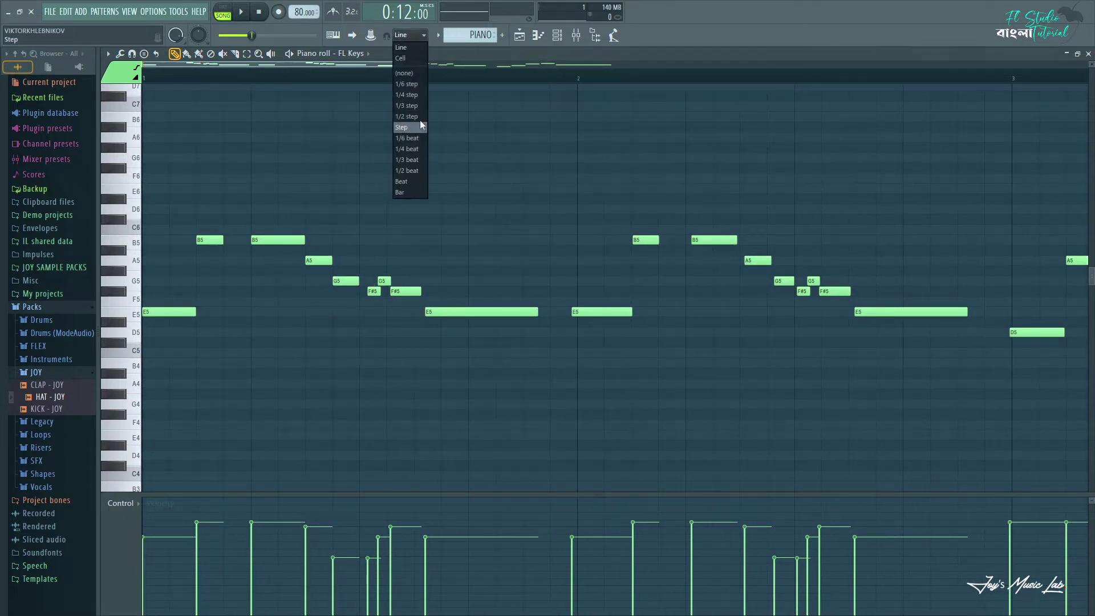
pyautogui.click(417, 104)
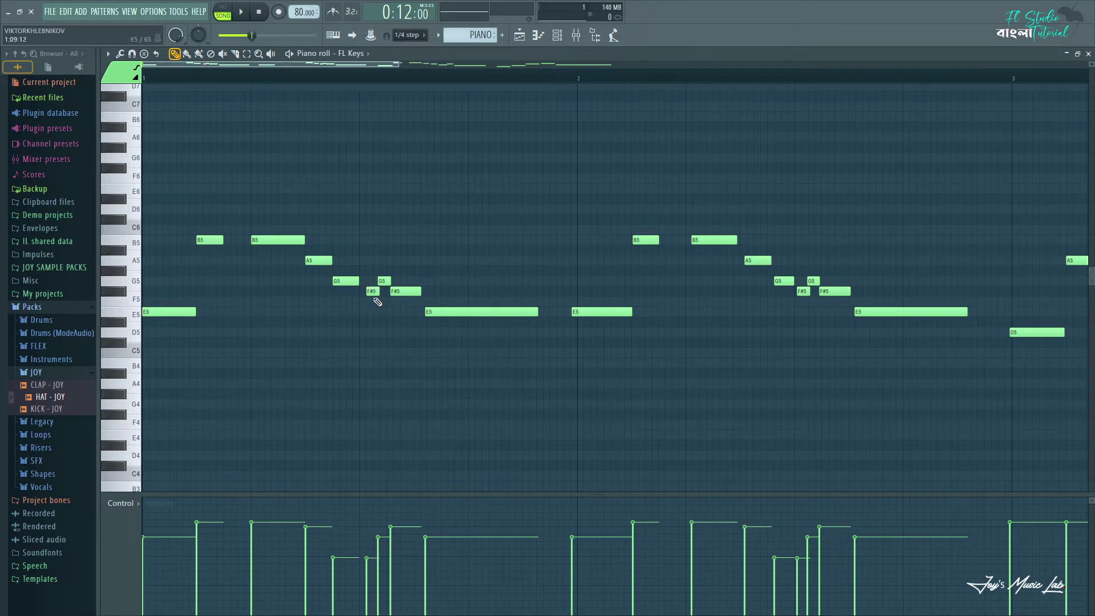
pyautogui.moveTo(371, 290); pyautogui.dragTo(366, 291)
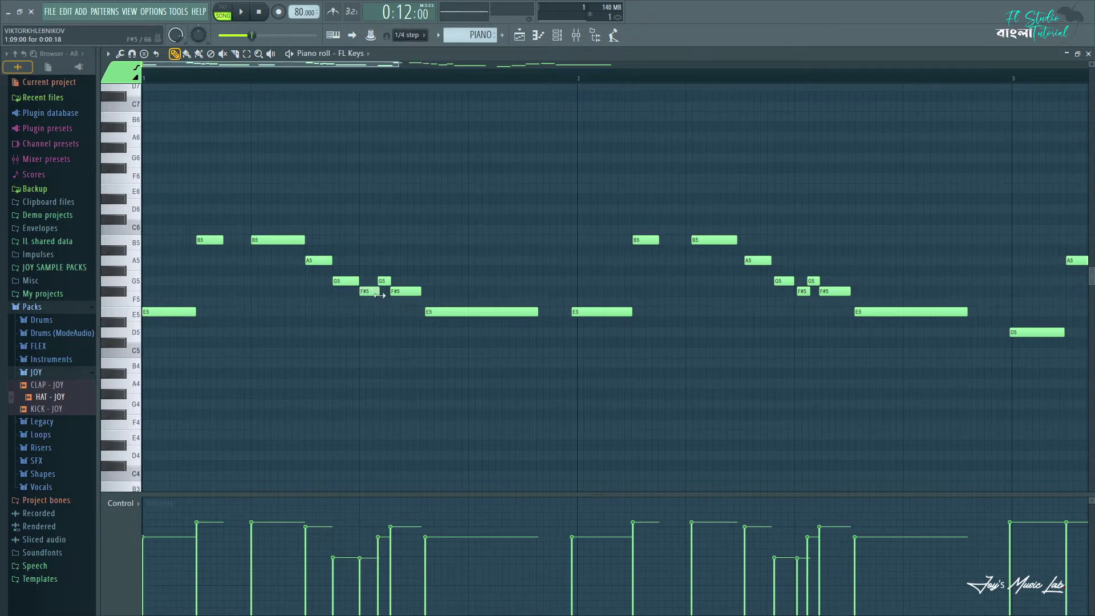
pyautogui.keyDown('ctrl'); pyautogui.scroll(3, 414, 267); pyautogui.keyUp('ctrl')
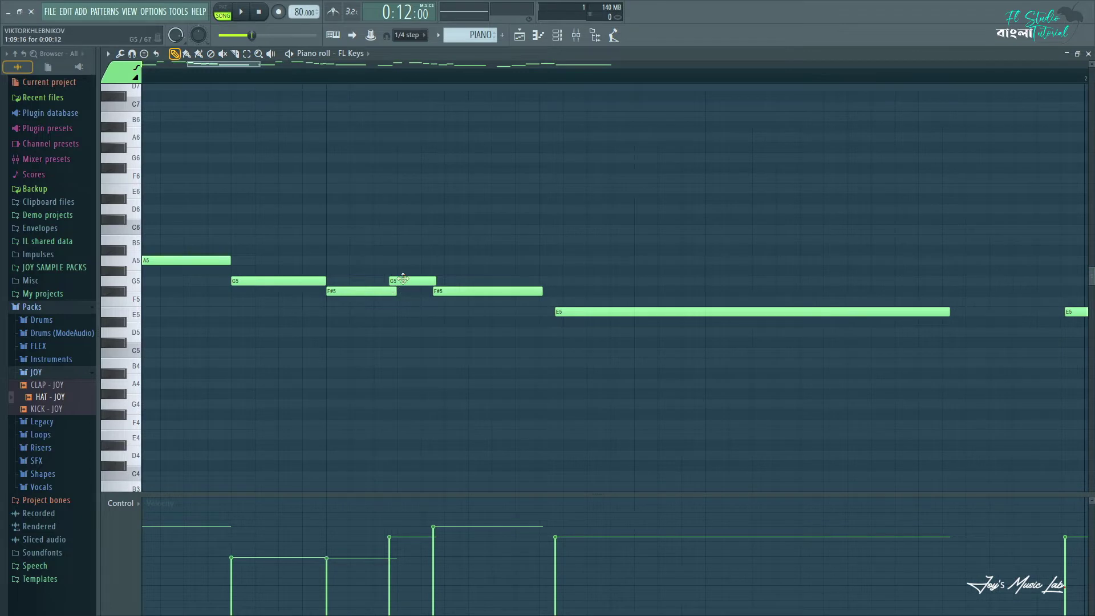
pyautogui.moveTo(403, 278); pyautogui.dragTo(428, 292)
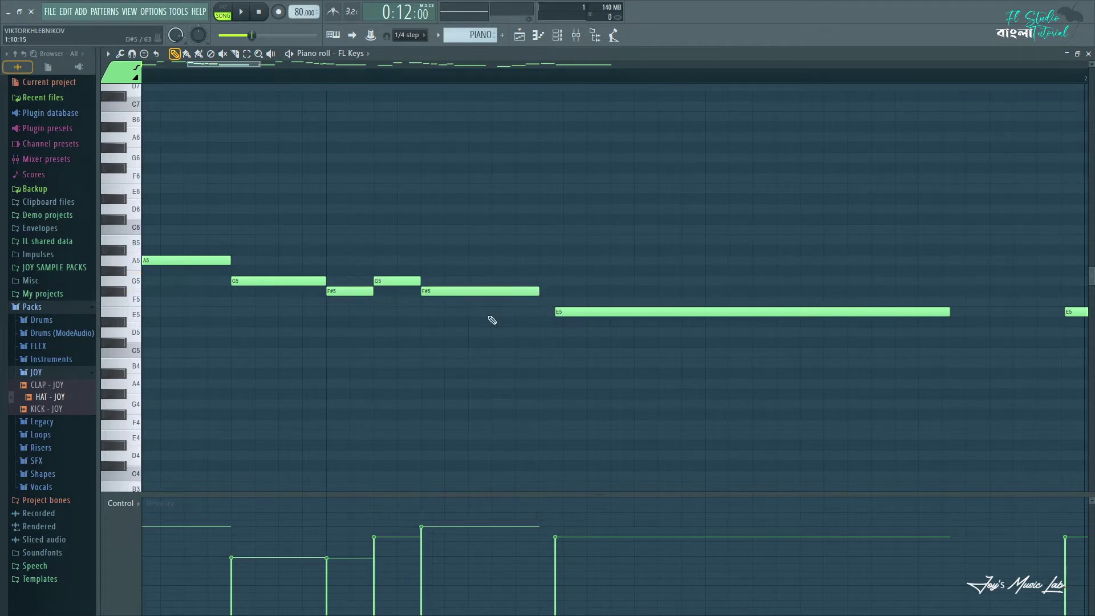
pyautogui.moveTo(573, 314); pyautogui.dragTo(534, 314)
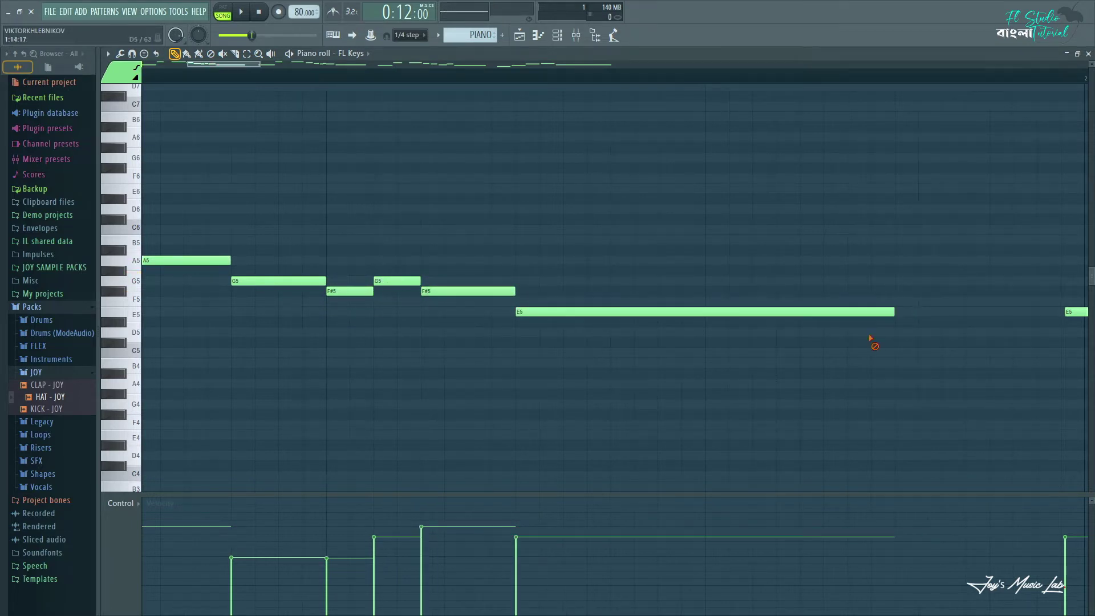
# - Resize bar 1's long E5 note to one beat, with the snap set to Line, and audition the phrase
pyautogui.moveTo(892, 313); pyautogui.dragTo(730, 313)
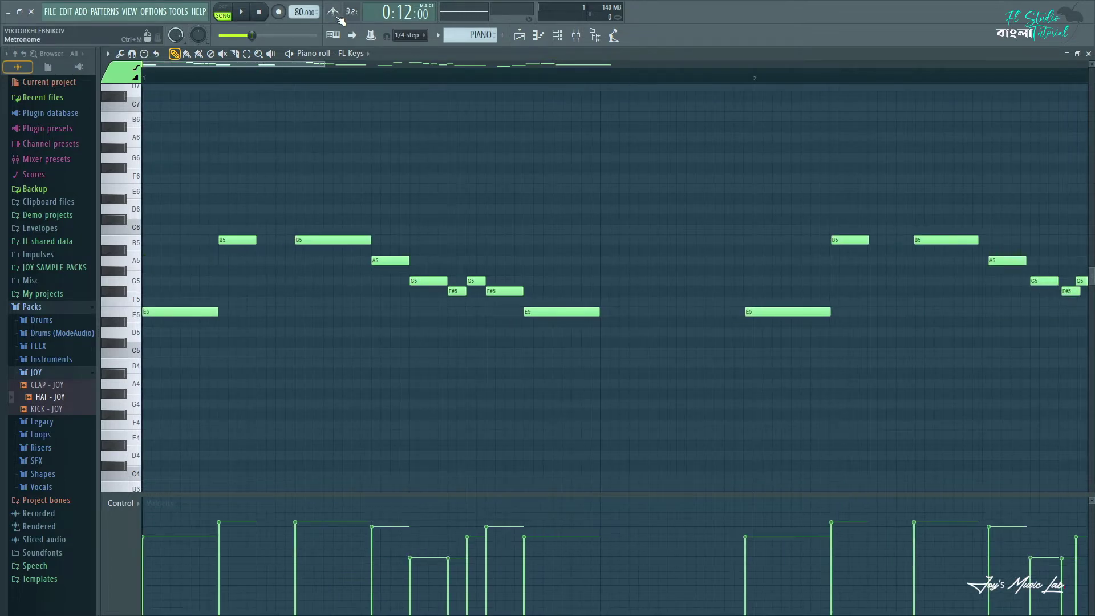
pyautogui.press('space')
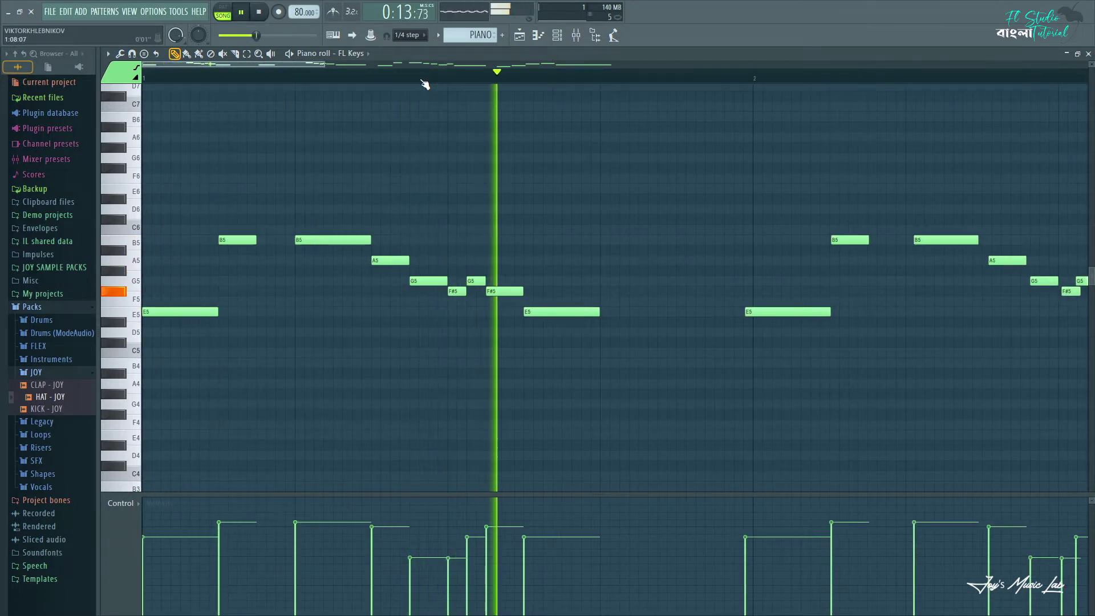
pyautogui.press('space')
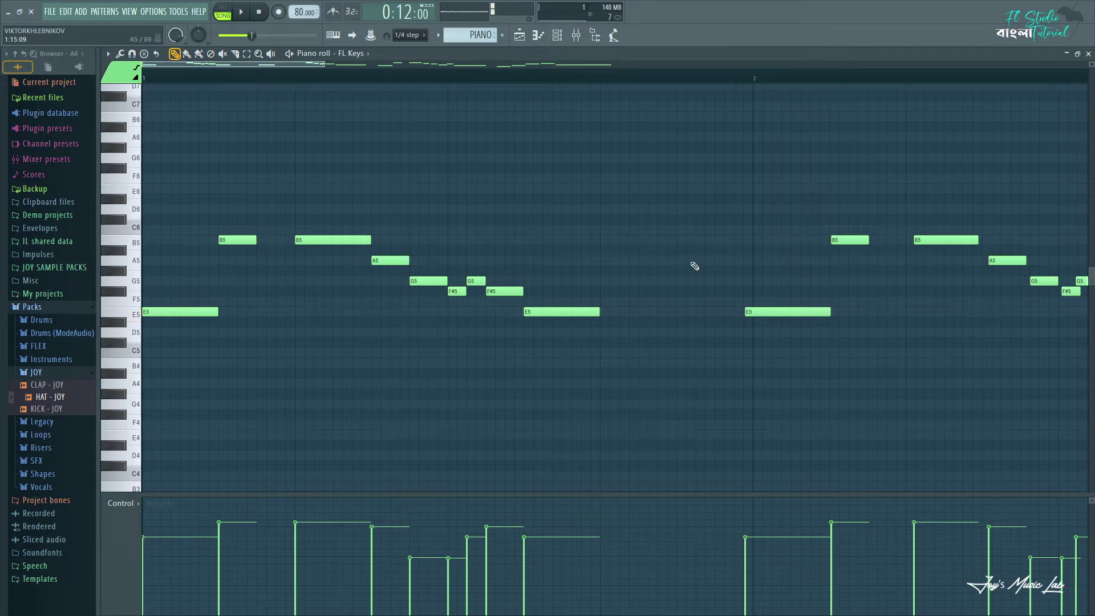
pyautogui.hscroll(3, 422, 312)
pyautogui.click(430, 31)
pyautogui.click(410, 51)
pyautogui.moveTo(404, 312); pyautogui.dragTo(498, 313)
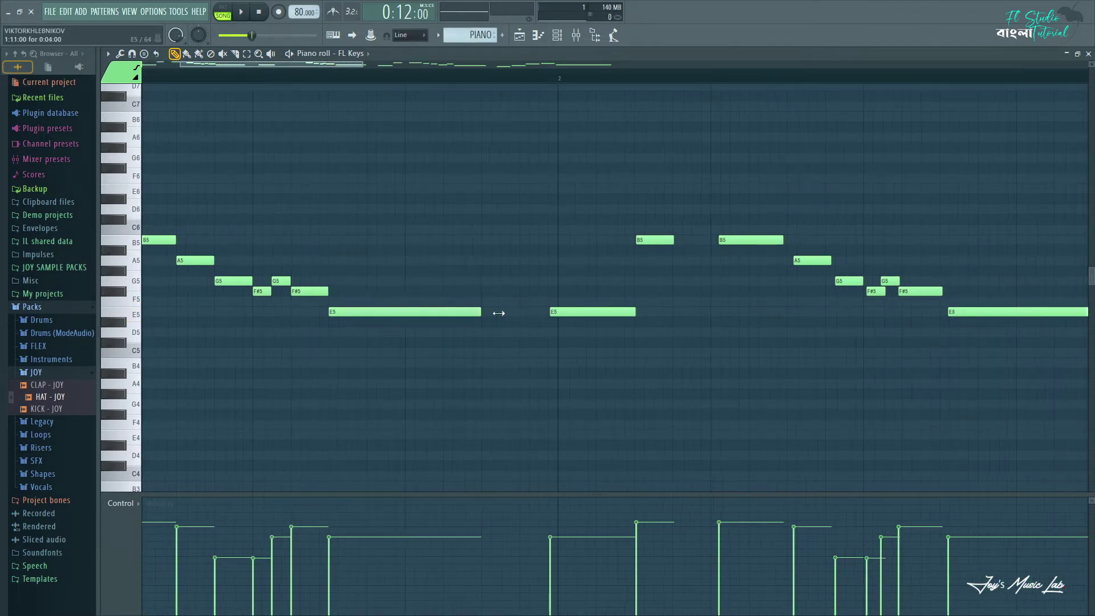
# - Replace bar 2's notes with a copy of bar 1's tidied phrase and play the melody back
pyautogui.scroll(-3, 489, 90)
pyautogui.rightClick(354, 171)
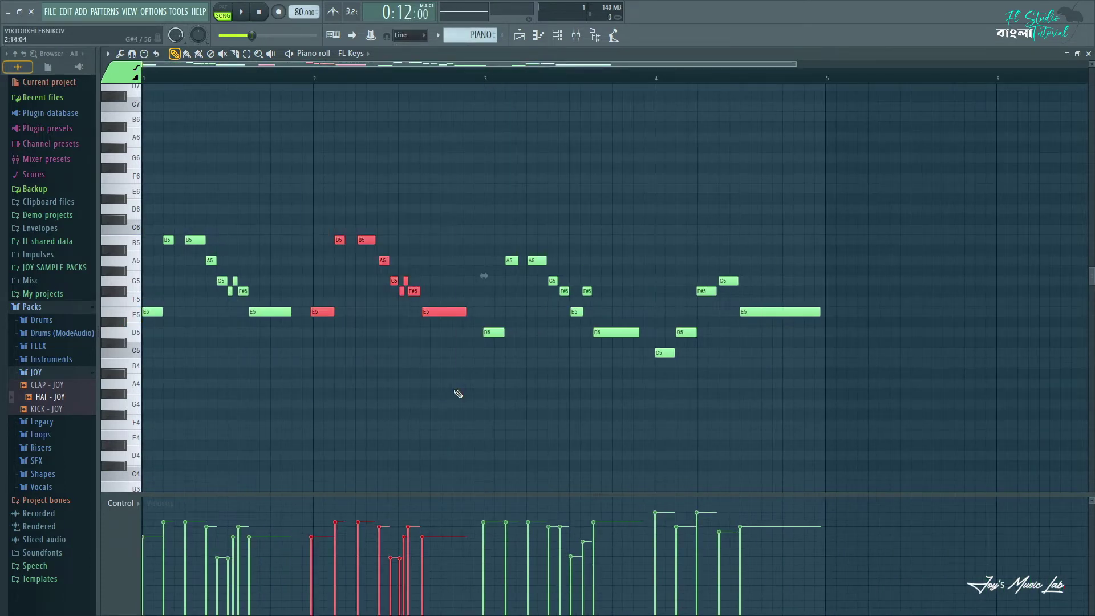
pyautogui.moveTo(337, 368); pyautogui.dragTo(142, 214)
pyautogui.hotkey('ctrl', 'b')
pyautogui.hotkey('ctrl', 'd')
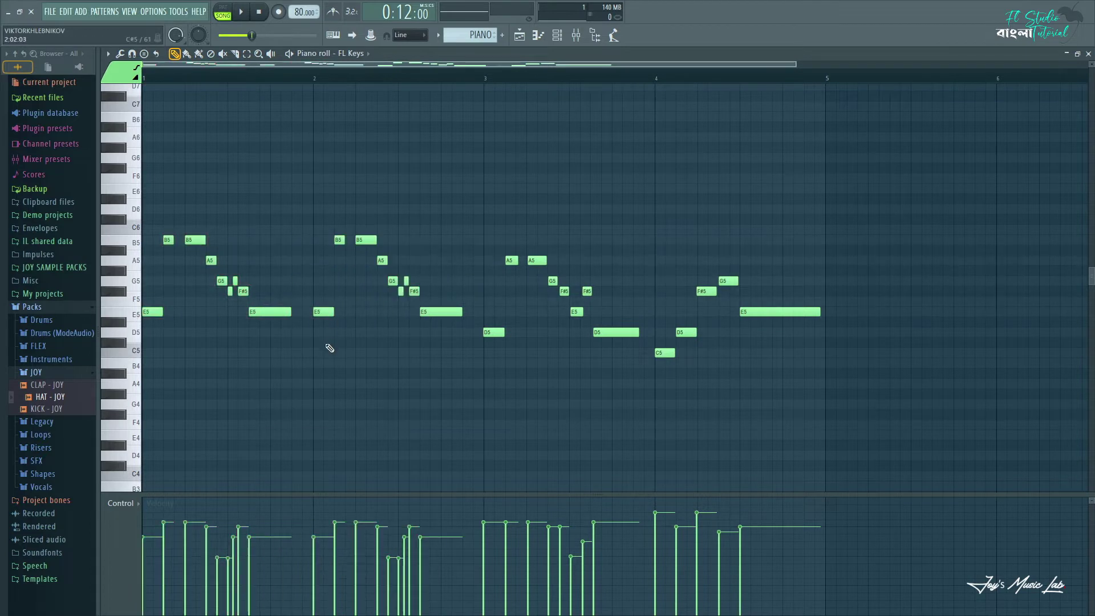
pyautogui.press('space')
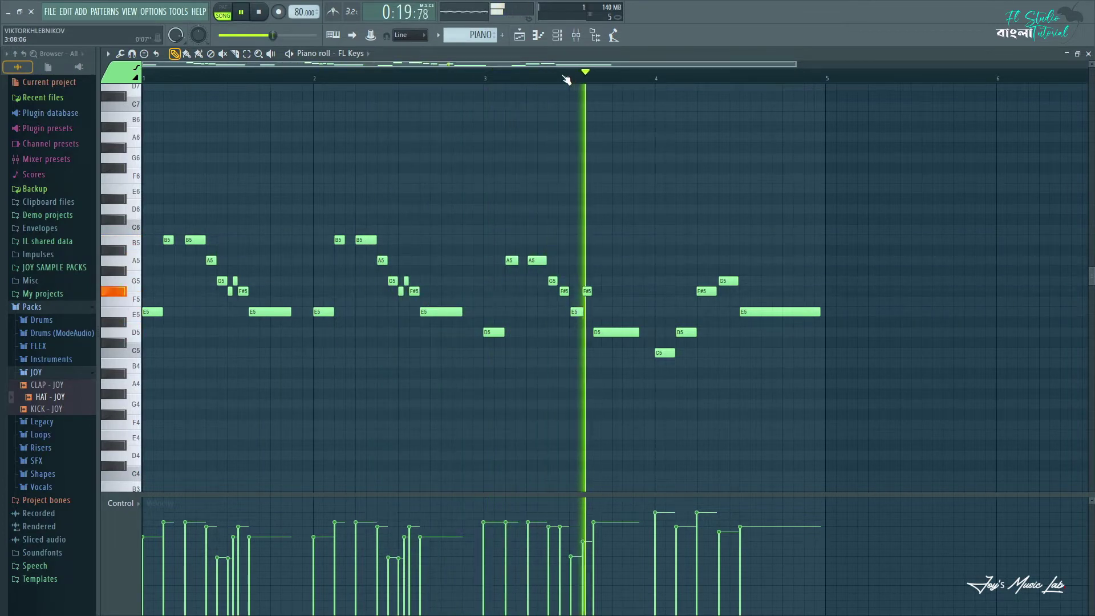
pyautogui.press('space')
# - Align bar 3's D5, A5, G5, F#5 and E5 notes to the grid lines and play the melody back
pyautogui.scroll(5, 559, 160)
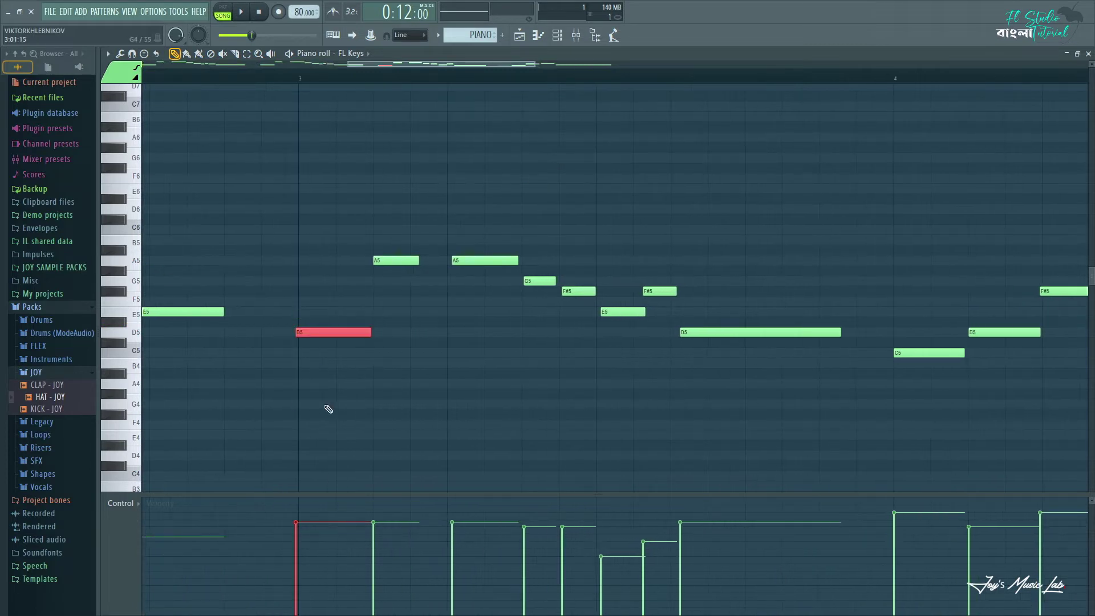
pyautogui.hotkey('ctrl', 'Right')
pyautogui.hotkey('ctrl', 'Right')
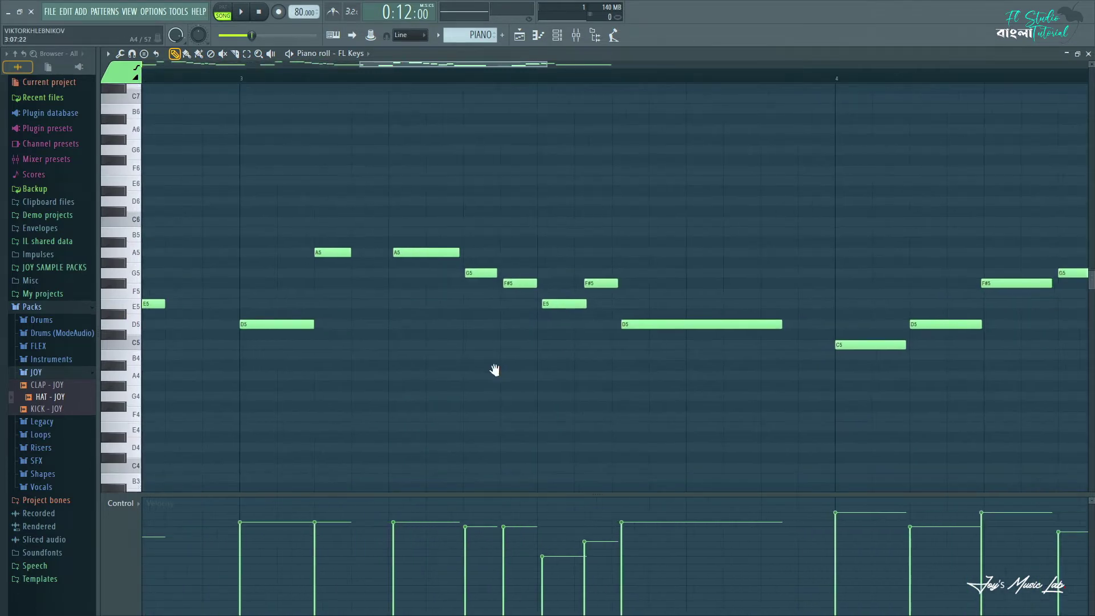
pyautogui.click(478, 272)
pyautogui.click(517, 282)
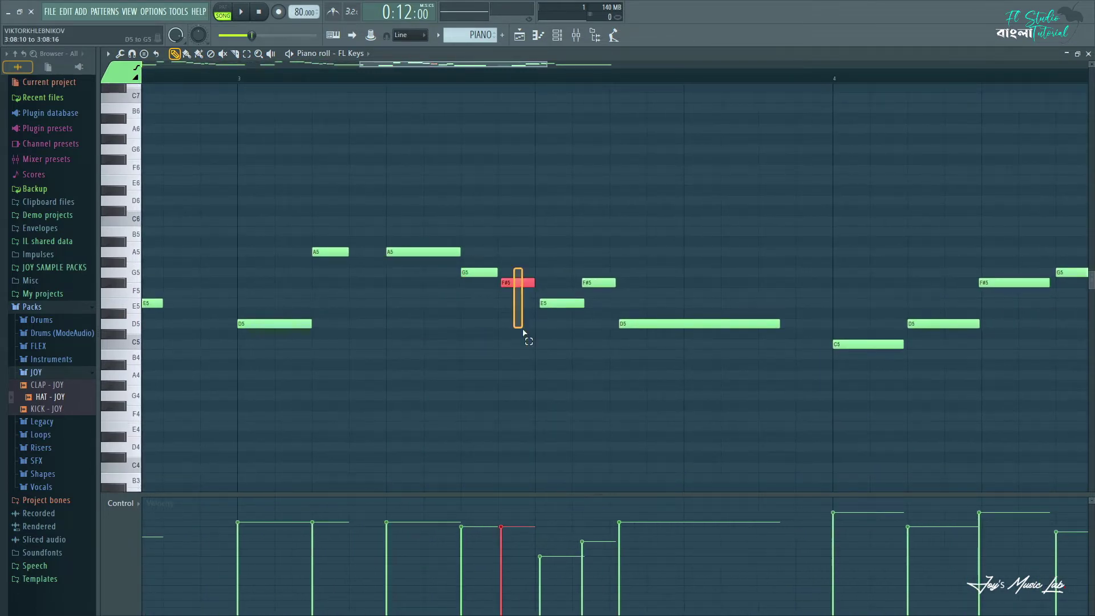
pyautogui.click(557, 302)
pyautogui.click(598, 282)
pyautogui.click(679, 323)
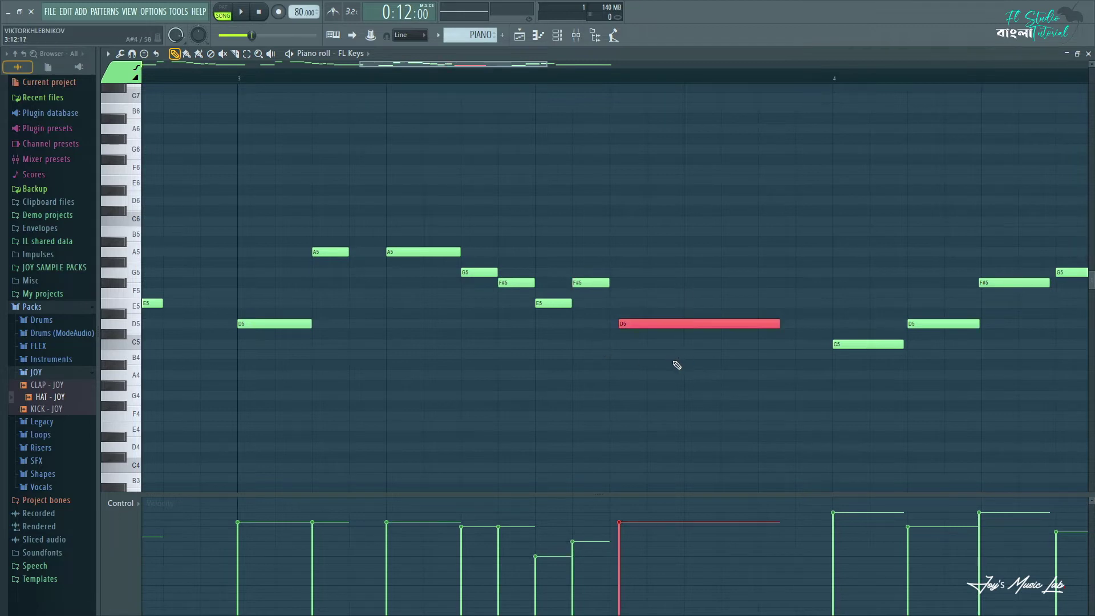
pyautogui.scroll(-3, 607, 80)
pyautogui.scroll(-2, 606, 83)
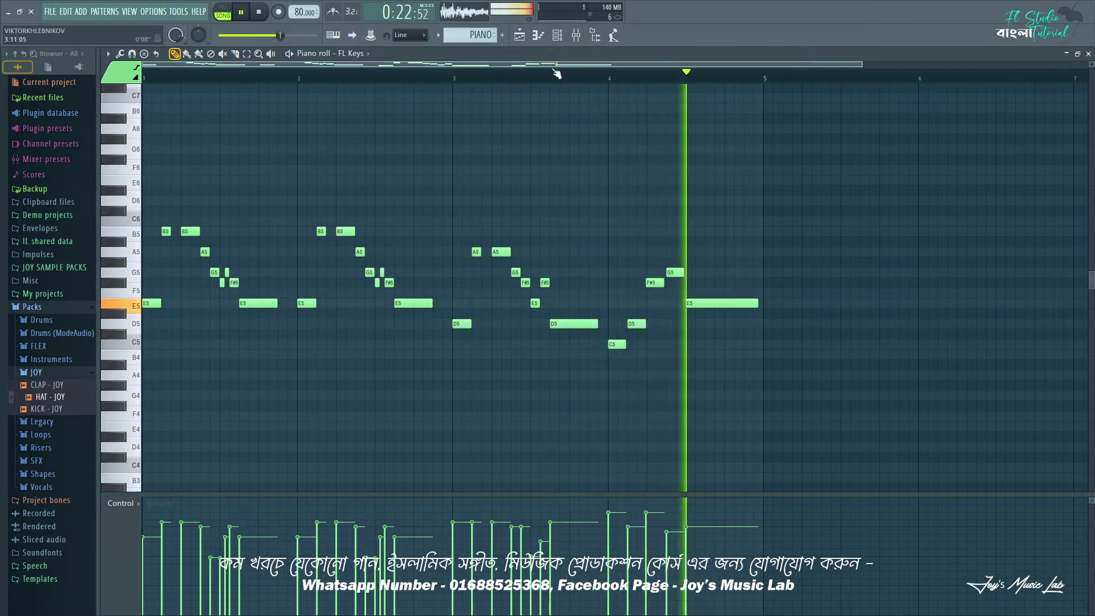
pyautogui.press('space')
# - Align bar 4's notes end to end on the grid, extend its final E5 to the bar line and play the melody
pyautogui.scroll(2, 491, 299)
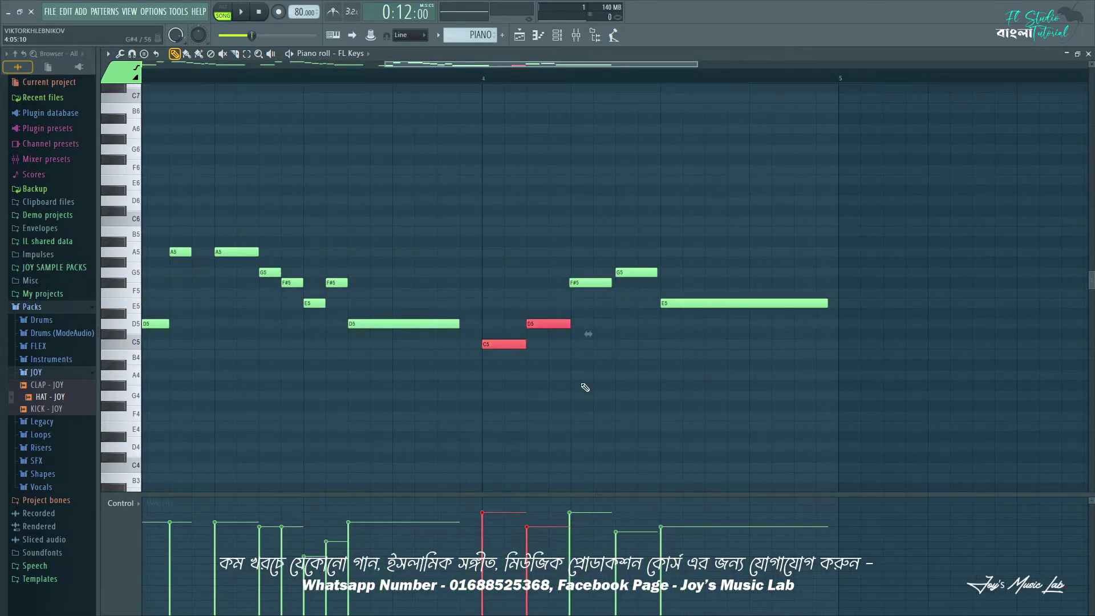
pyautogui.hotkey('ctrl', 'z')
pyautogui.hotkey('ctrl', 'z')
pyautogui.moveTo(867, 357); pyautogui.dragTo(617, 210)
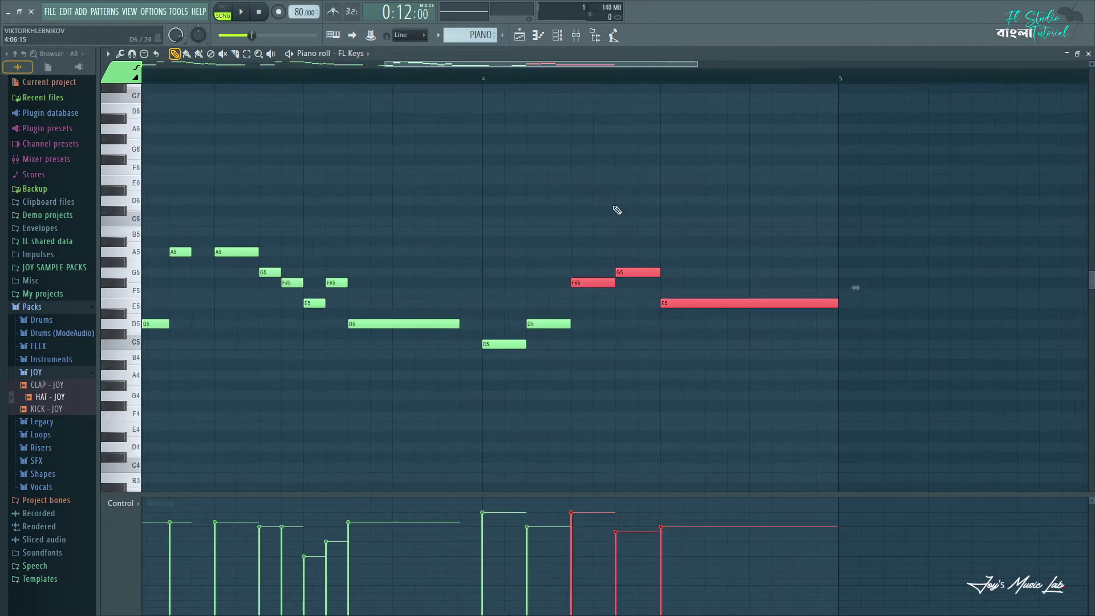
pyautogui.scroll(-3, 724, 85)
pyautogui.press('space')
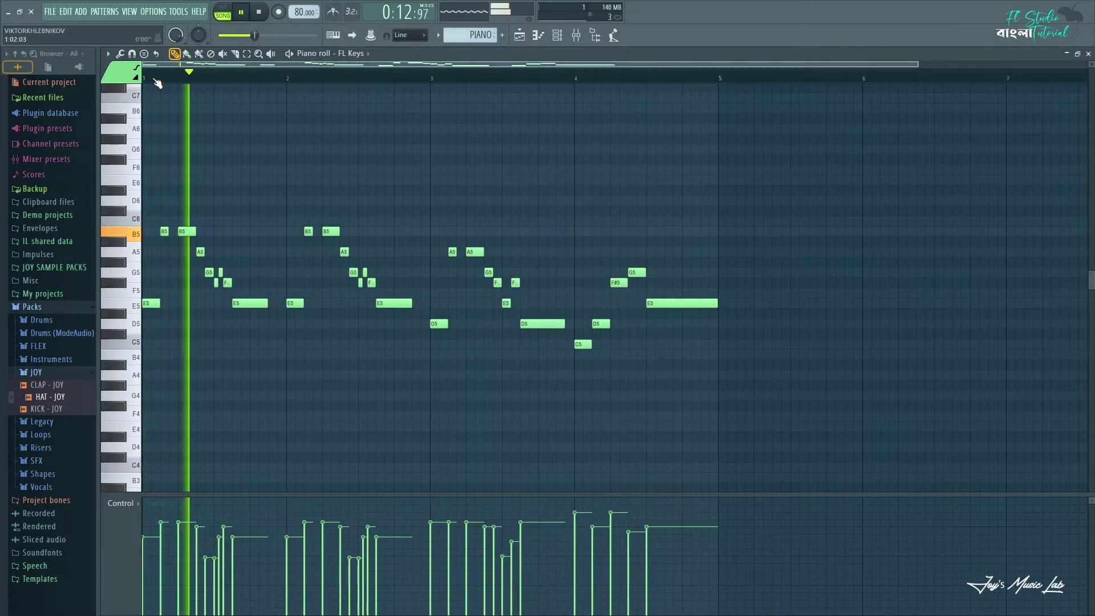
pyautogui.scroll(-2, 200, 108)
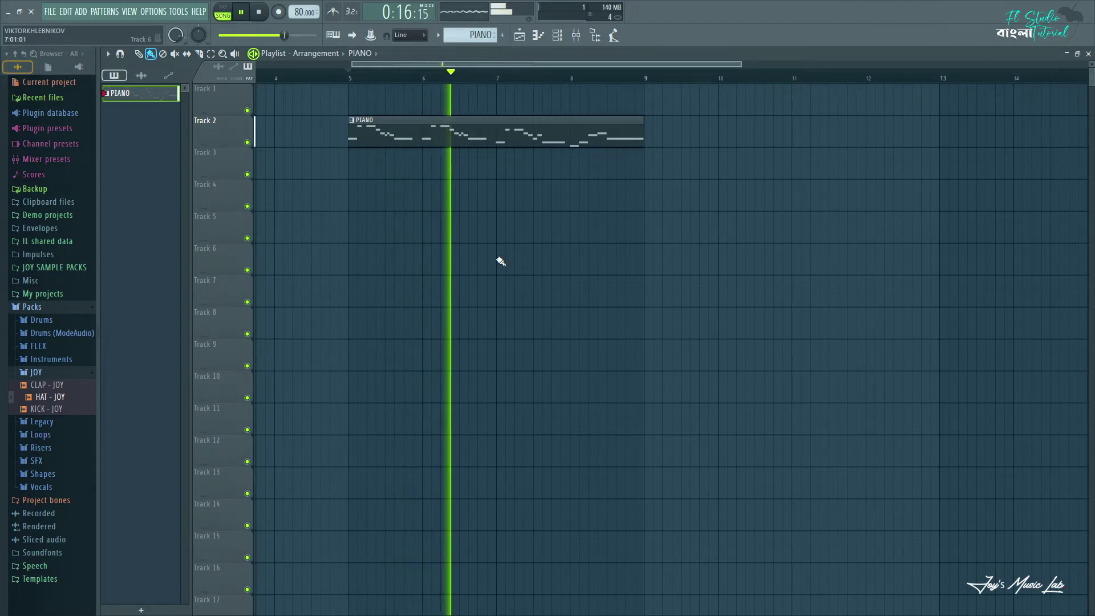
# - Duplicate the four-bar melody inside the PIANO pattern, fit its Track 2 clip to end at bar 13 and play it
pyautogui.moveTo(644, 127); pyautogui.dragTo(1003, 146)
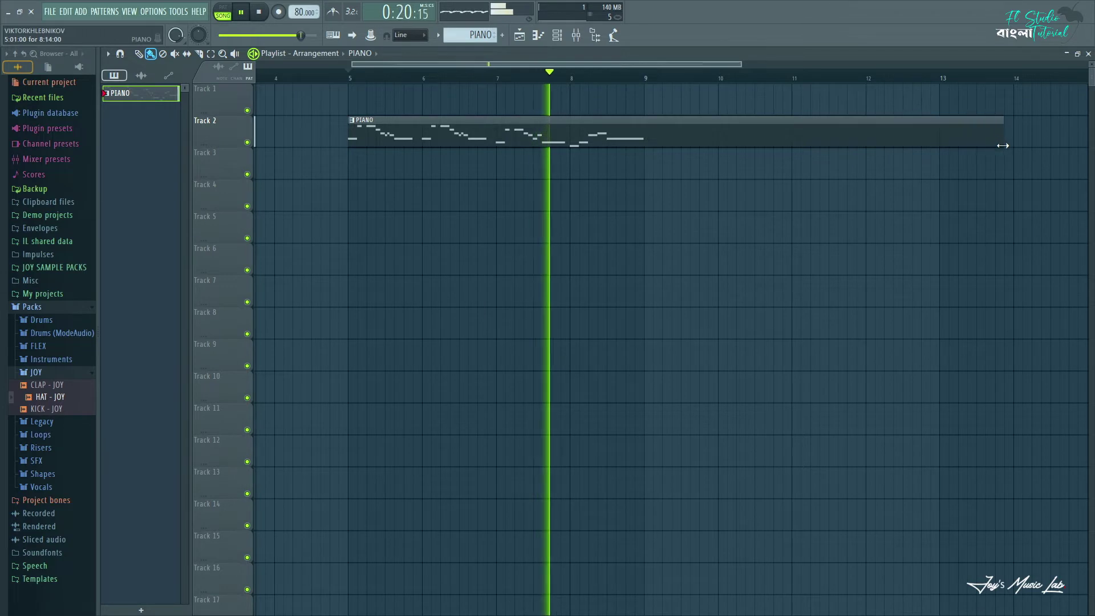
pyautogui.hscroll(2, 817, 267)
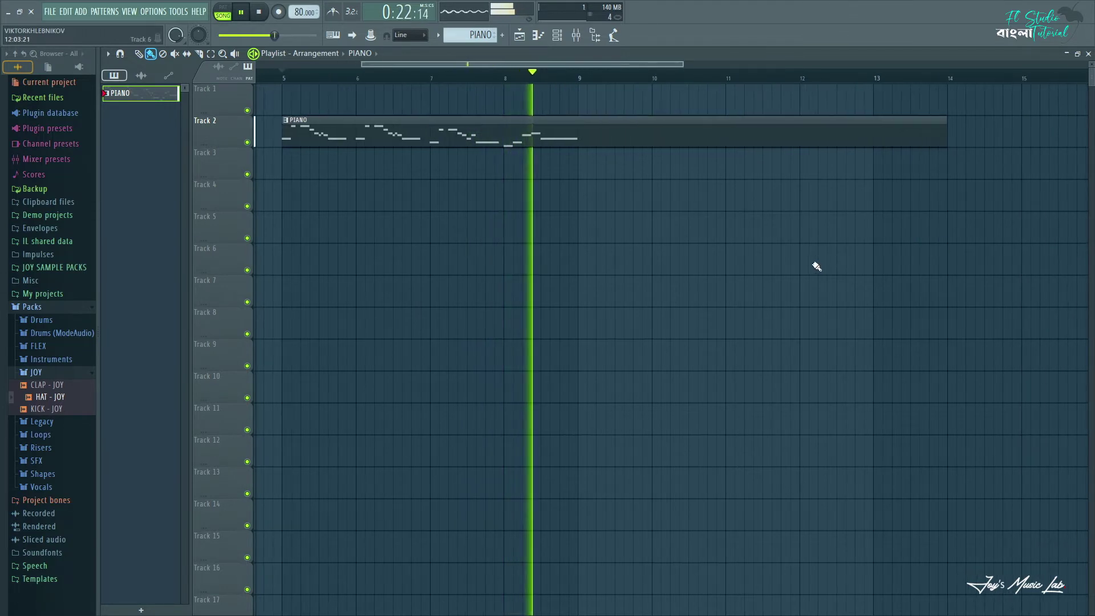
pyautogui.press('space')
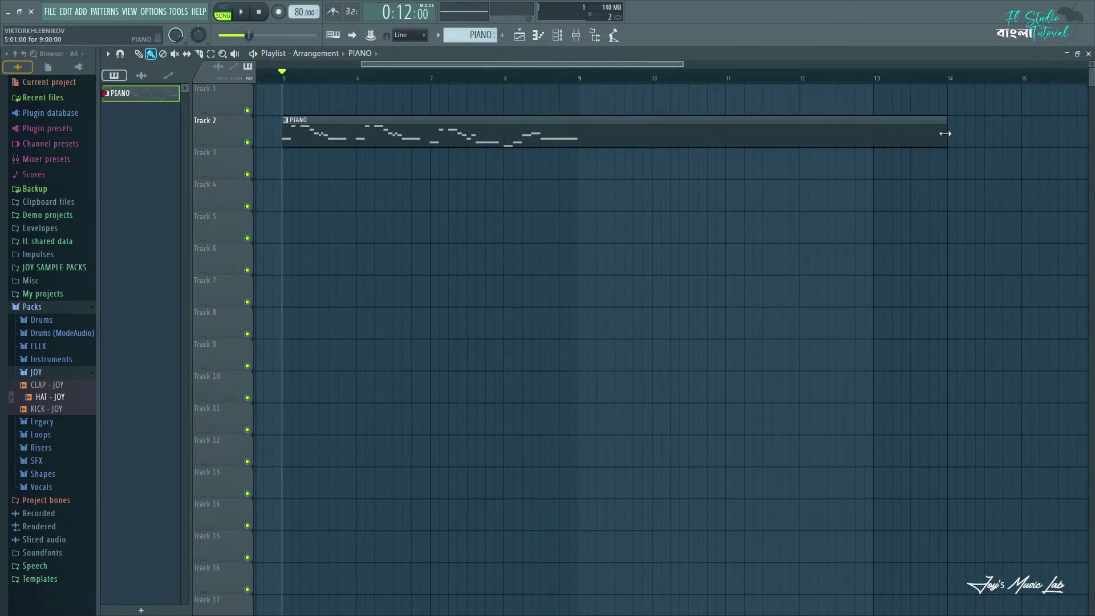
pyautogui.doubleClick(524, 138)
pyautogui.hotkey('ctrl', 'b')
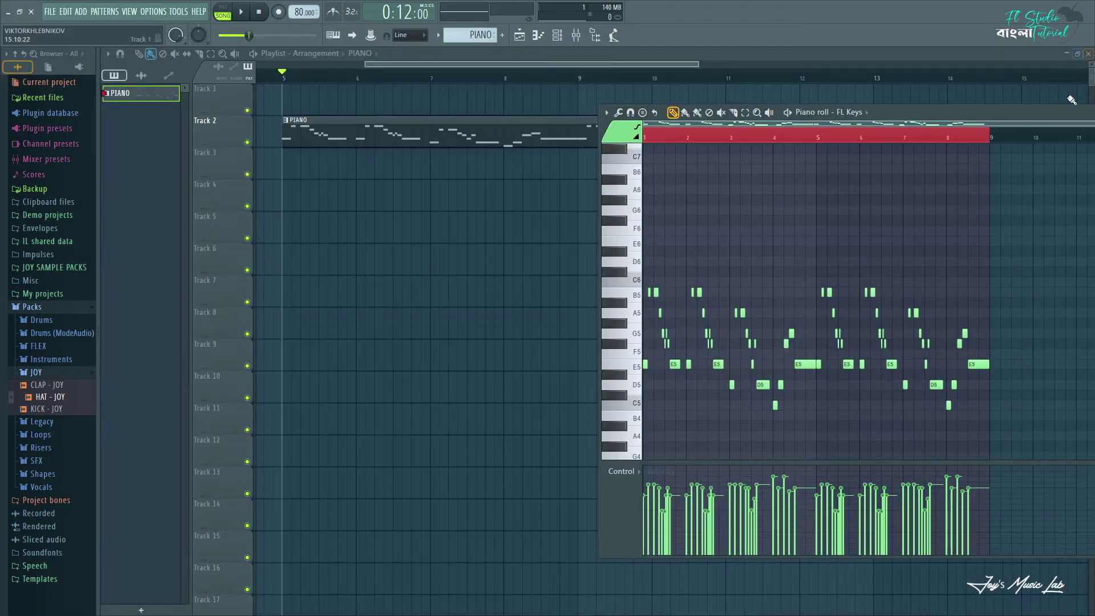
pyautogui.press('space')
pyautogui.moveTo(1012, 110); pyautogui.dragTo(658, 112)
pyautogui.click(803, 114)
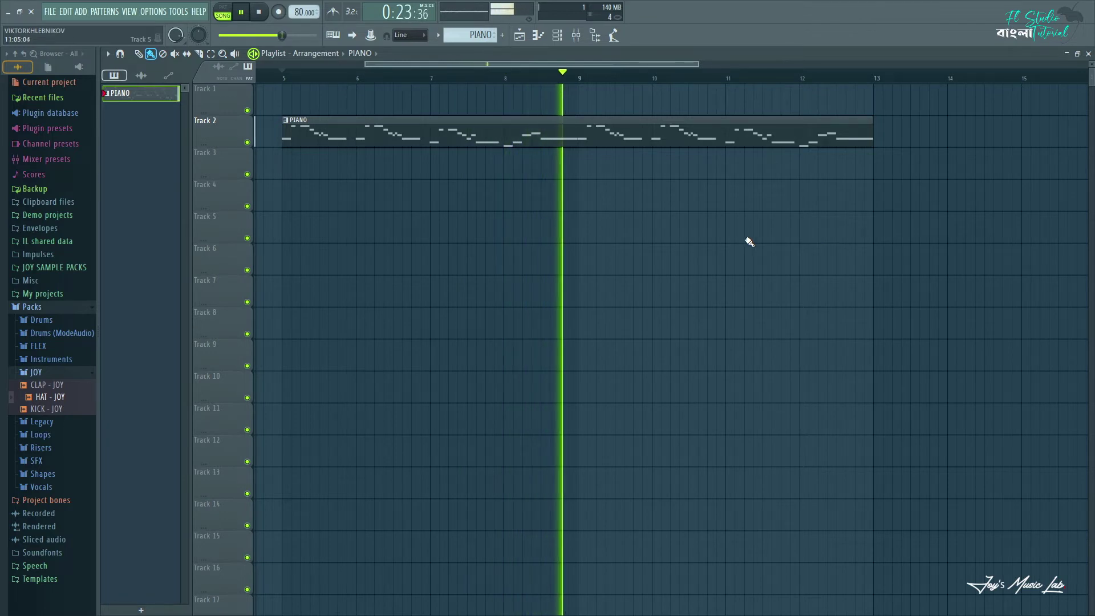
pyautogui.press('space')
# - Correct the name of mixer insert 1 to PIANO
pyautogui.click(559, 35)
pyautogui.click(576, 35)
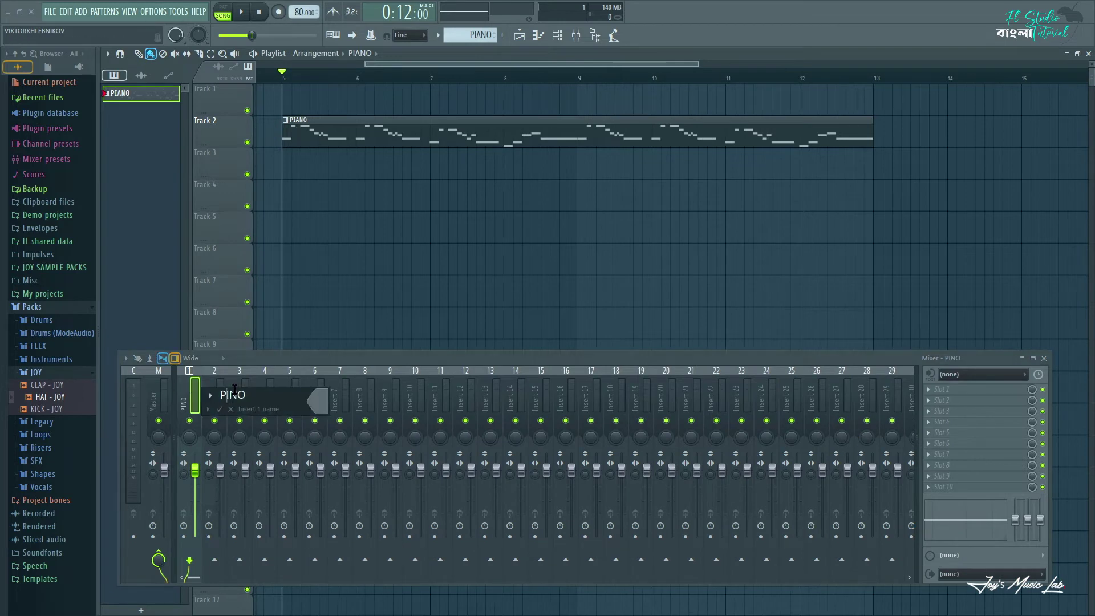
pyautogui.press('F9')
# - Clone the FL Keys channel and open an empty piano roll for the copy in a new pattern
pyautogui.press('F6')
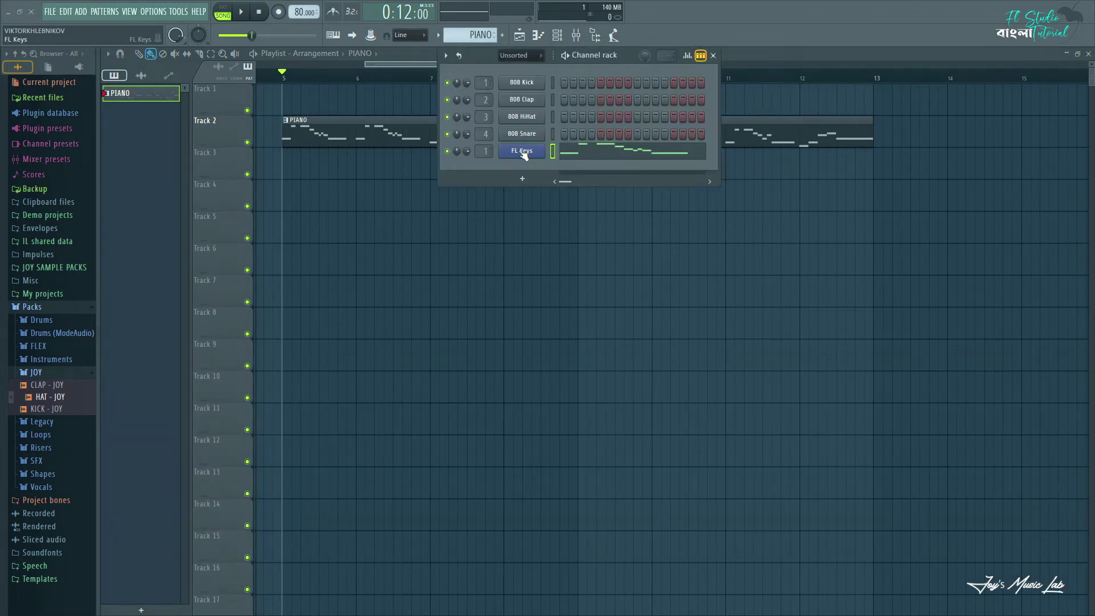
pyautogui.rightClick(522, 150)
pyautogui.click(591, 251)
pyautogui.press('F7')
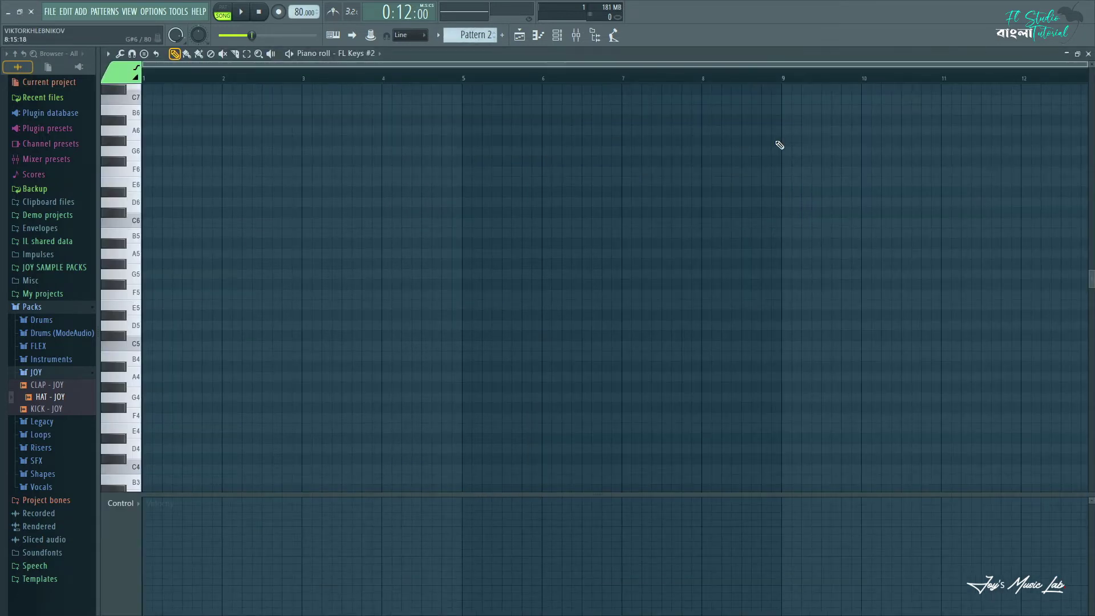
# - Extend the Pattern 2 clip on Track 3 to bar 13 and record four bars of E minor, E minor, D and C chords
pyautogui.press('F5')
pyautogui.moveTo(564, 166); pyautogui.dragTo(867, 167)
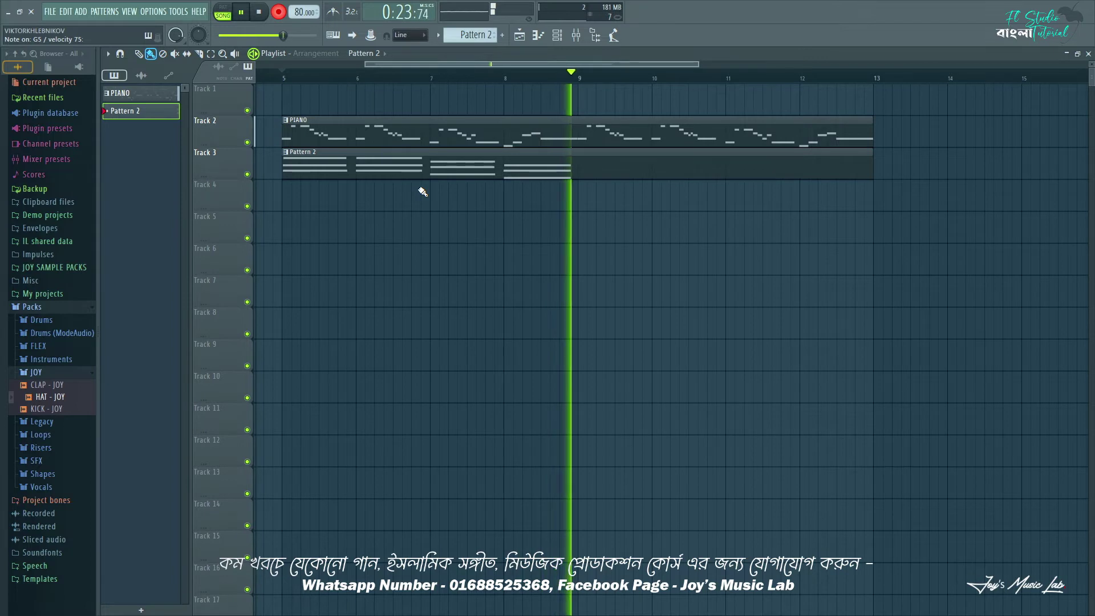
pyautogui.press('space')
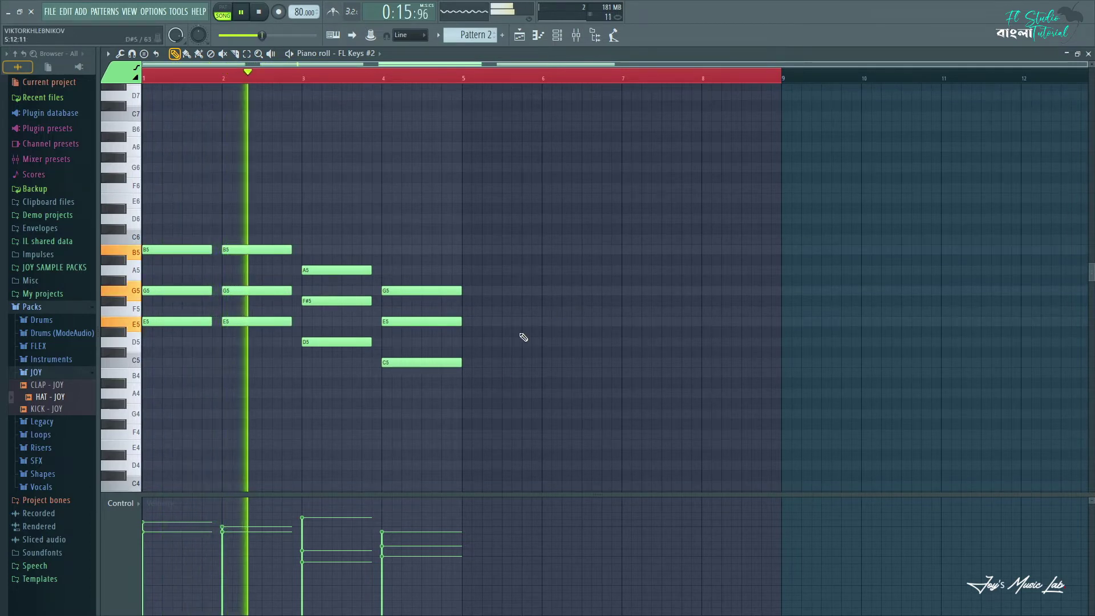
# - Play back the recorded chords in the piano roll and examine the timing of bar 3's chord
pyautogui.moveTo(340, 204); pyautogui.dragTo(320, 410)
pyautogui.click(320, 417)
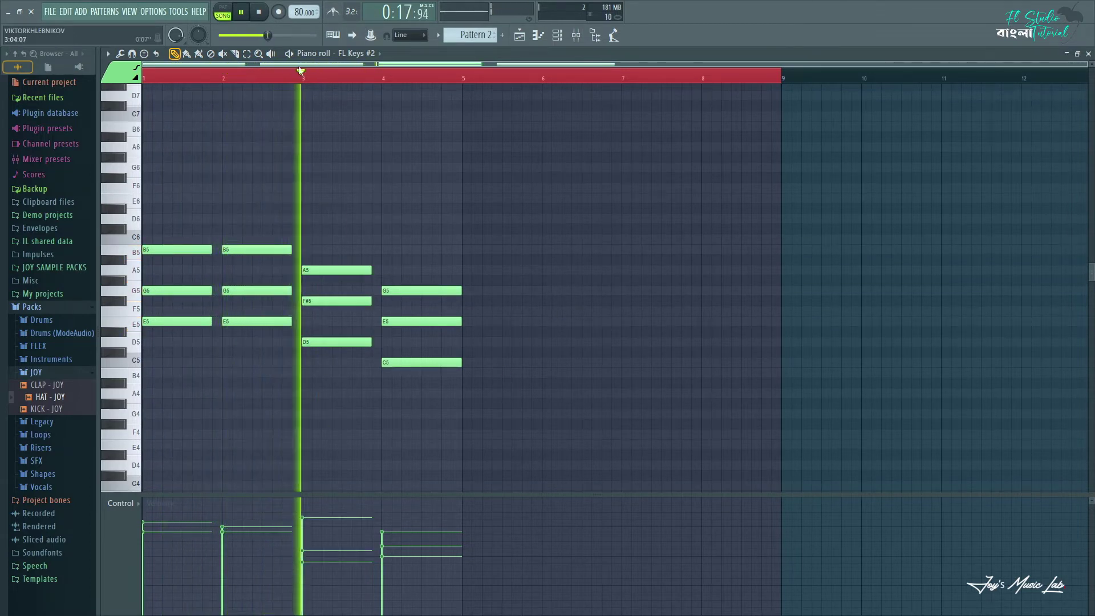
pyautogui.scroll(4, 301, 176)
pyautogui.scroll(2, 560, 181)
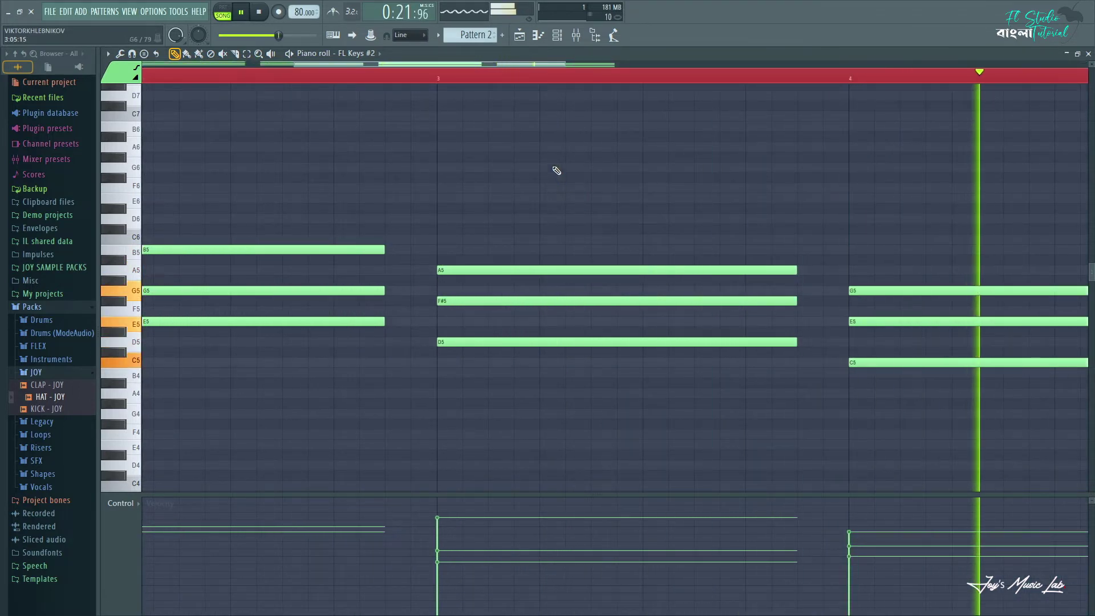
pyautogui.scroll(-6, 513, 79)
pyautogui.press('space')
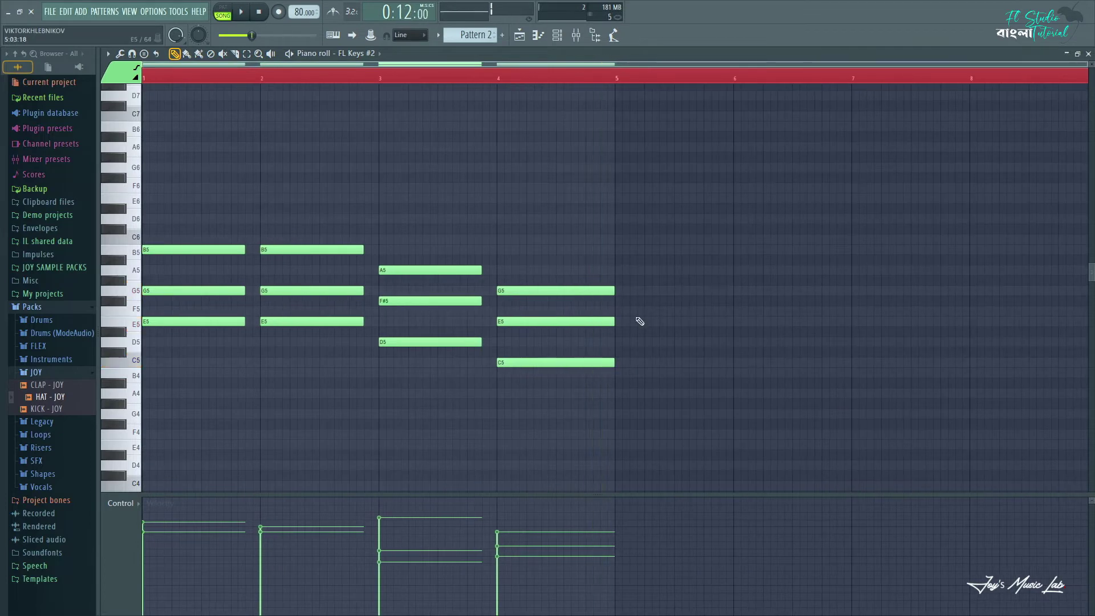
# - Duplicate the four bars of chords into bars 5 to 8 of Pattern 2 and return to the playlist
pyautogui.hotkey('ctrl', 'a')
pyautogui.moveTo(231, 319); pyautogui.dragTo(704, 318)
pyautogui.click(684, 374)
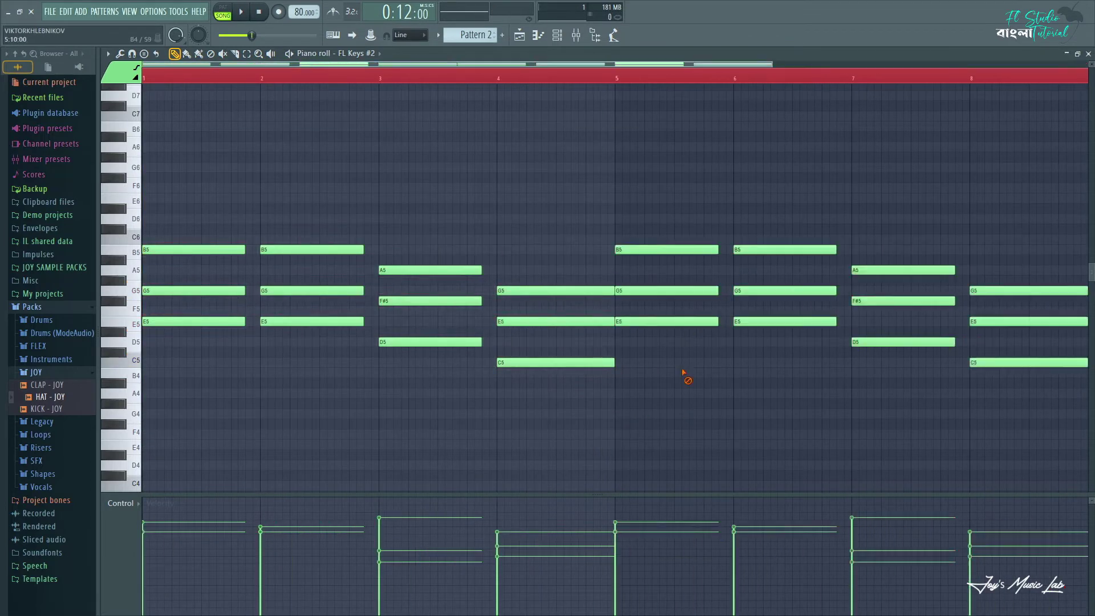
pyautogui.scroll(-1, 475, 84)
pyautogui.click(1088, 53)
# - Play the melody and chords together, checking the PIANO pattern's notes in the piano roll
pyautogui.press('space')
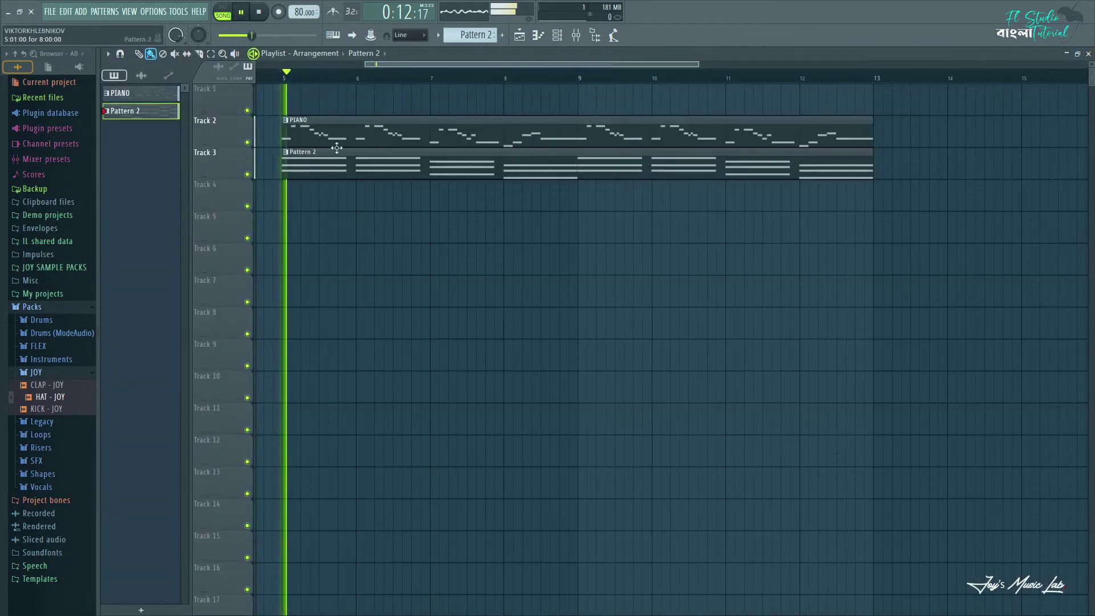
pyautogui.doubleClick(331, 140)
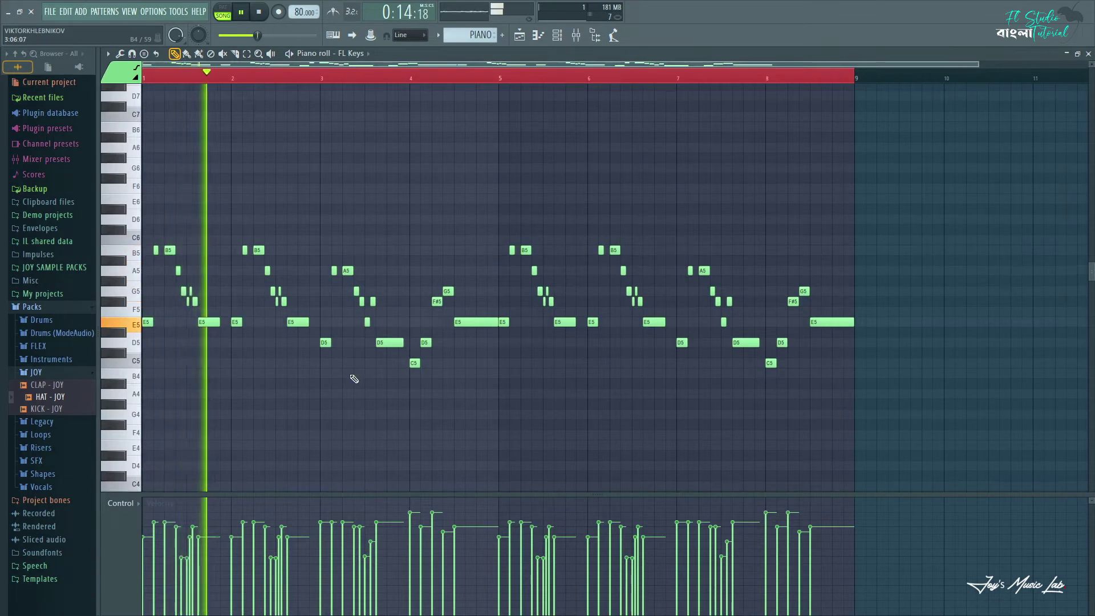
pyautogui.press('F5')
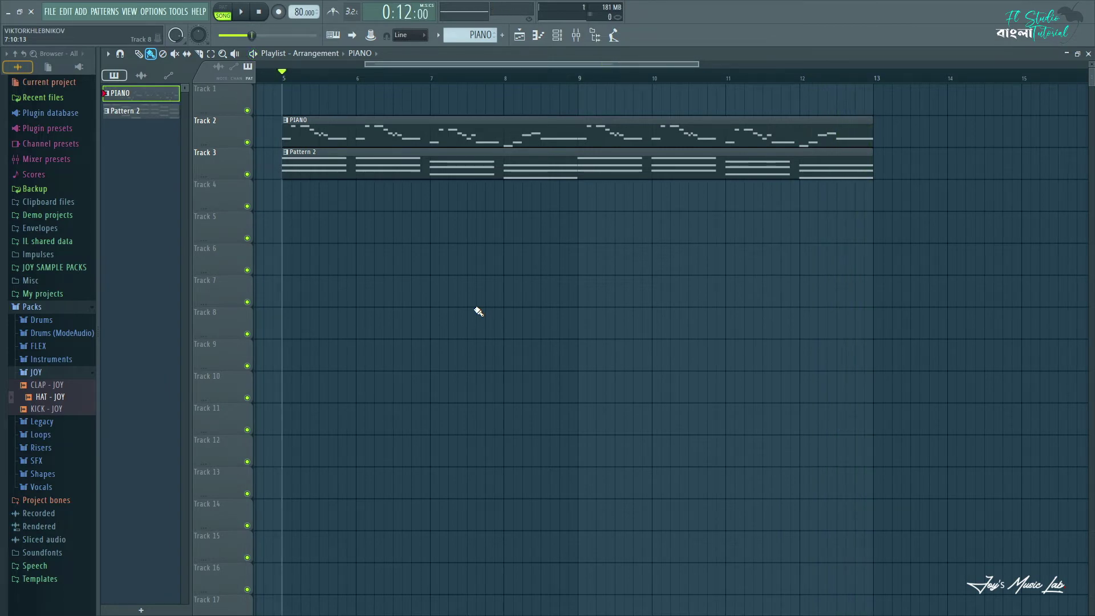
# - Clone the FL Keys #2 channel in the channel rack
pyautogui.click(559, 34)
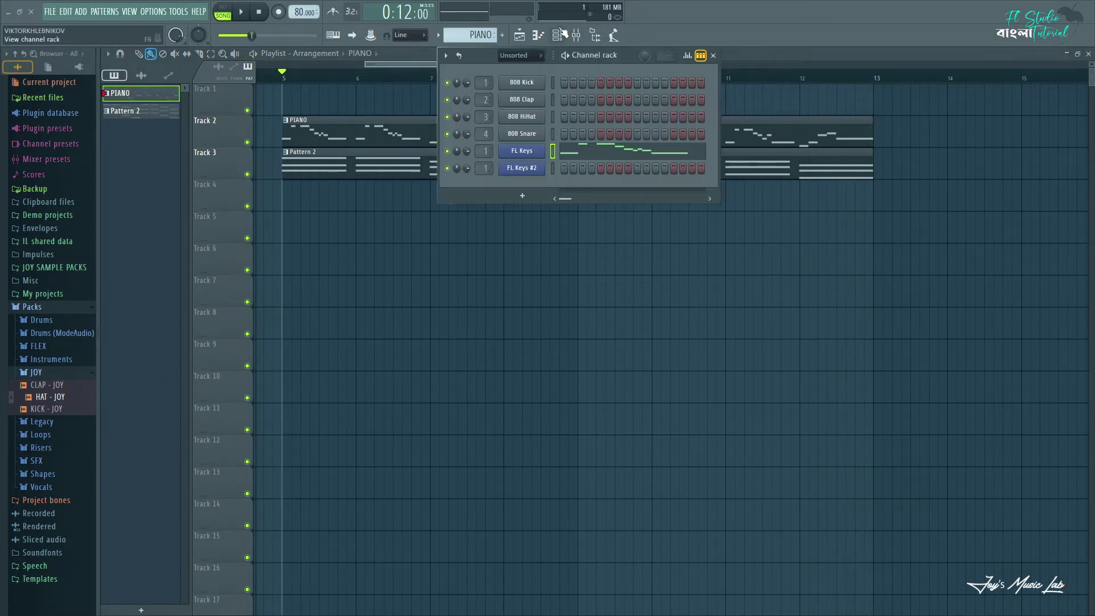
pyautogui.rightClick(531, 173)
pyautogui.click(592, 268)
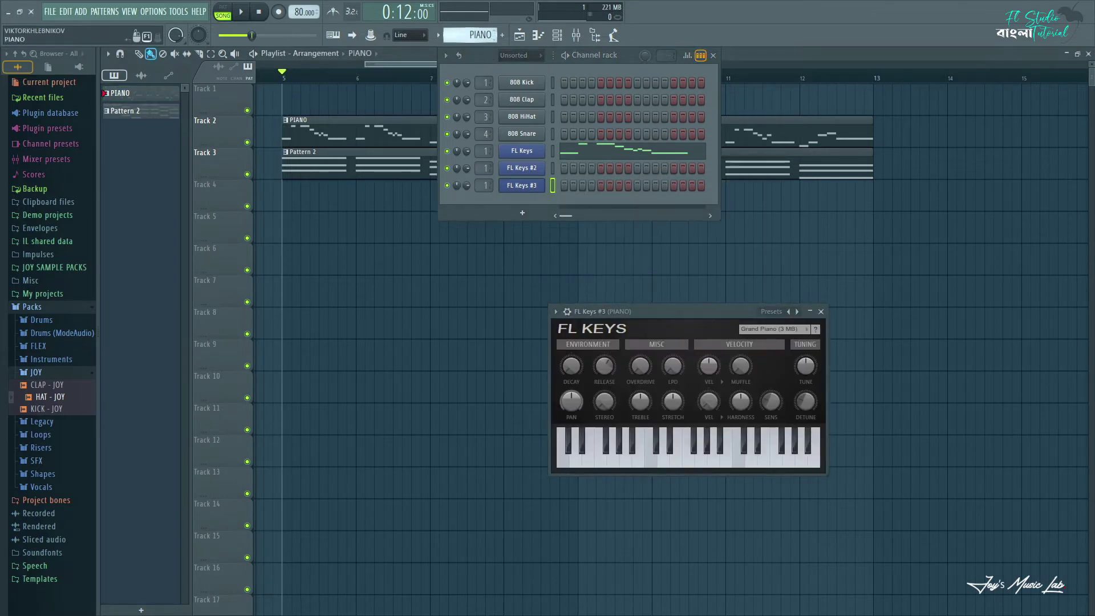
# - Close the FL Keys #3 window, add an empty Pattern 3, and open the FL Keys #3 channel's piano roll in it
pyautogui.click(821, 312)
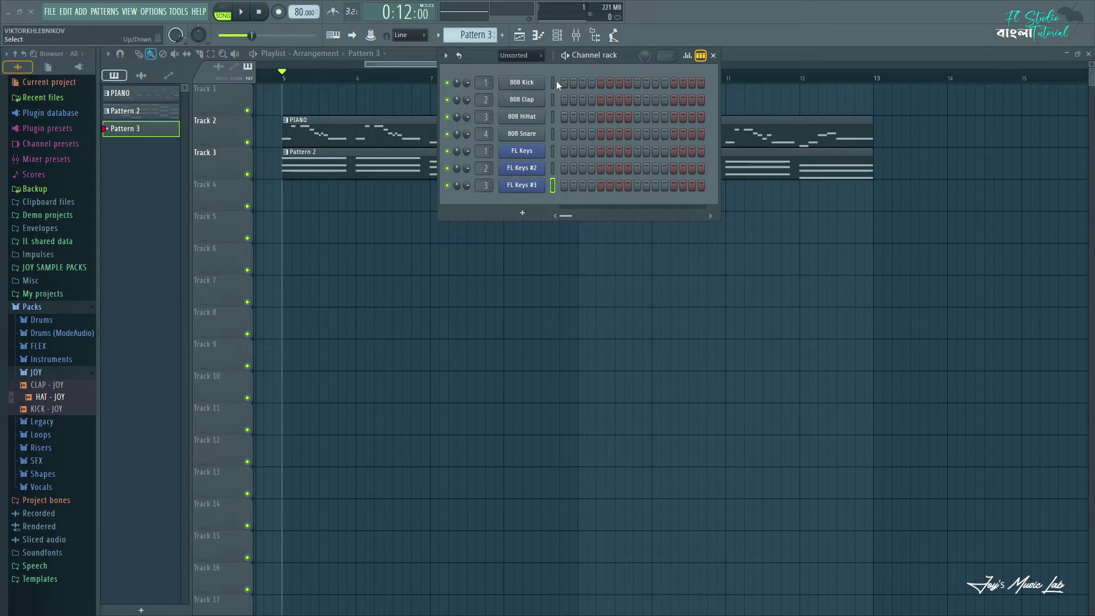
pyautogui.hotkey('alt', 'Delete')
pyautogui.click(618, 347)
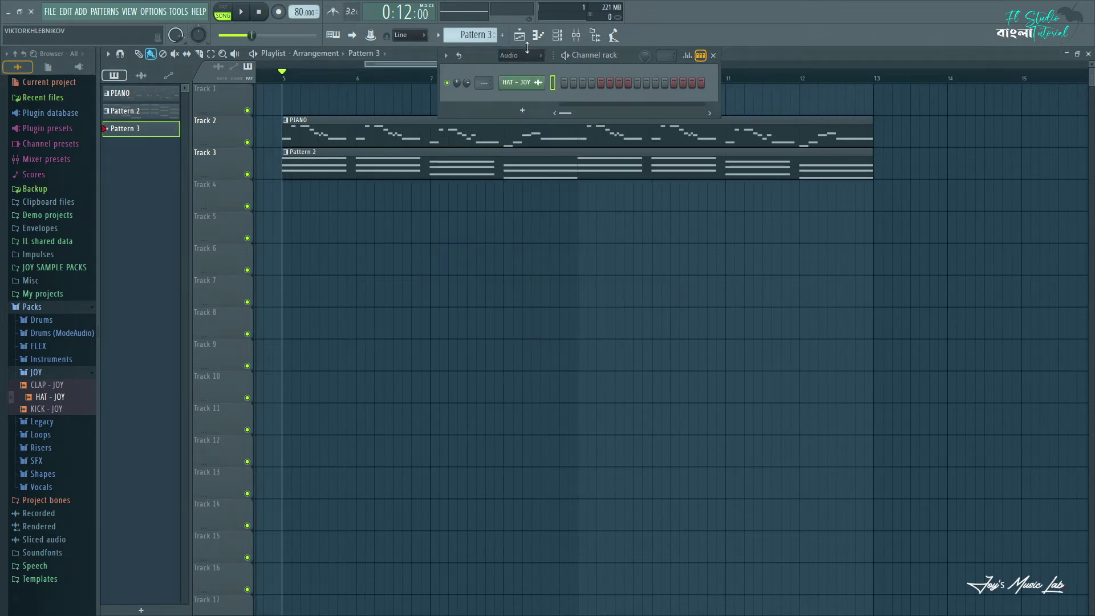
pyautogui.hotkey('ctrl', 'z')
pyautogui.rightClick(542, 115)
pyautogui.click(563, 118)
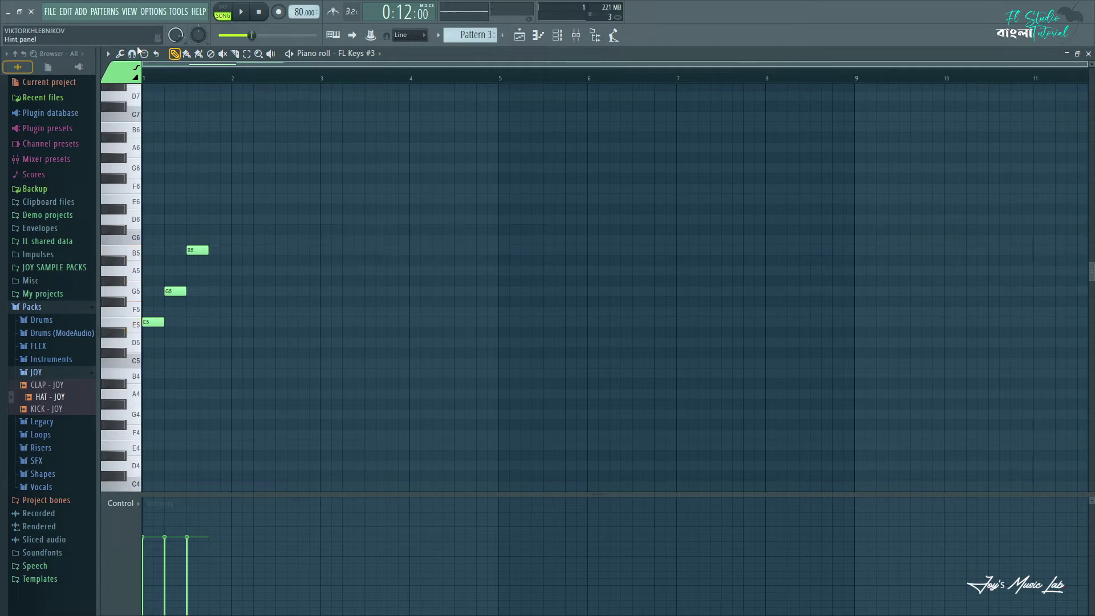
# - Build a rising eighth-note arpeggio in bar 1 with the notes E5, G5, B5, E6, G6, B6 and E7
pyautogui.scroll(3, 164, 160)
pyautogui.scroll(1, 252, 345)
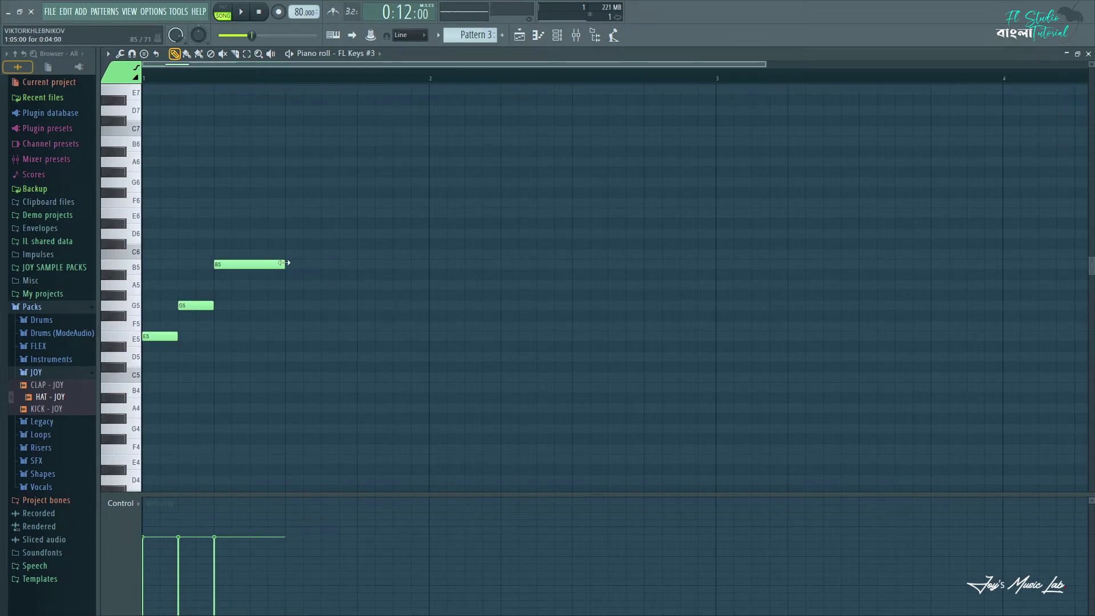
pyautogui.moveTo(265, 236); pyautogui.dragTo(266, 210)
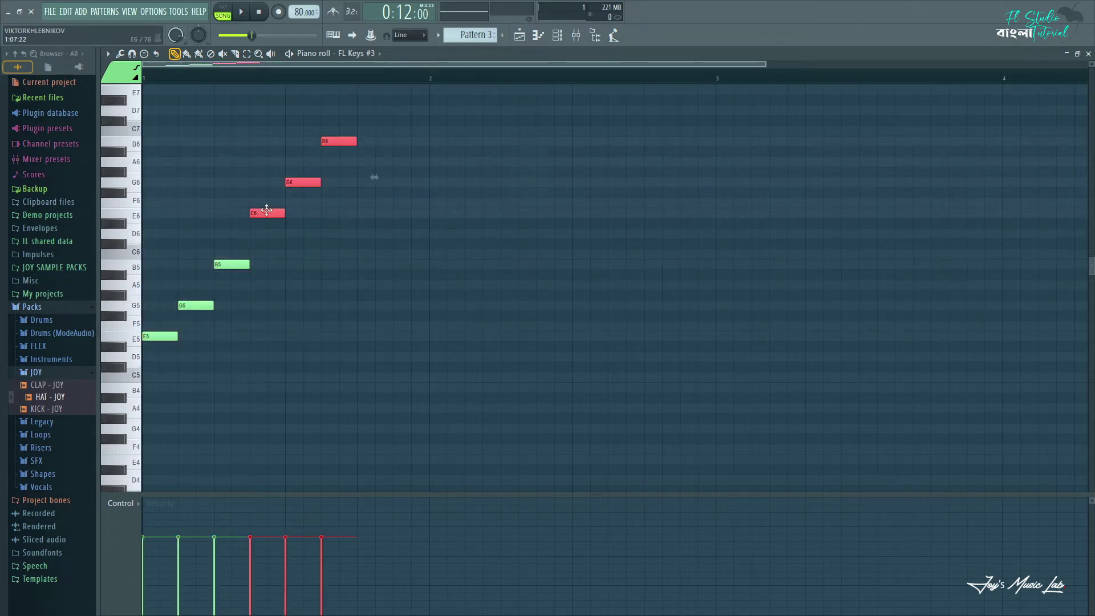
pyautogui.hotkey('ctrl', 'd')
pyautogui.scroll(1, 327, 307)
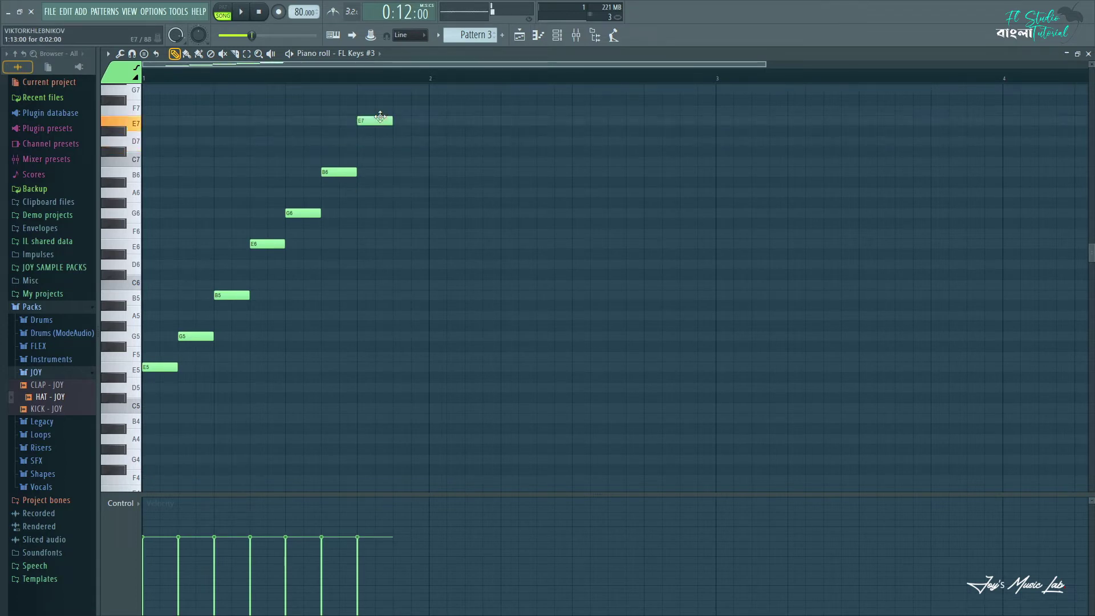
pyautogui.scroll(1, 404, 301)
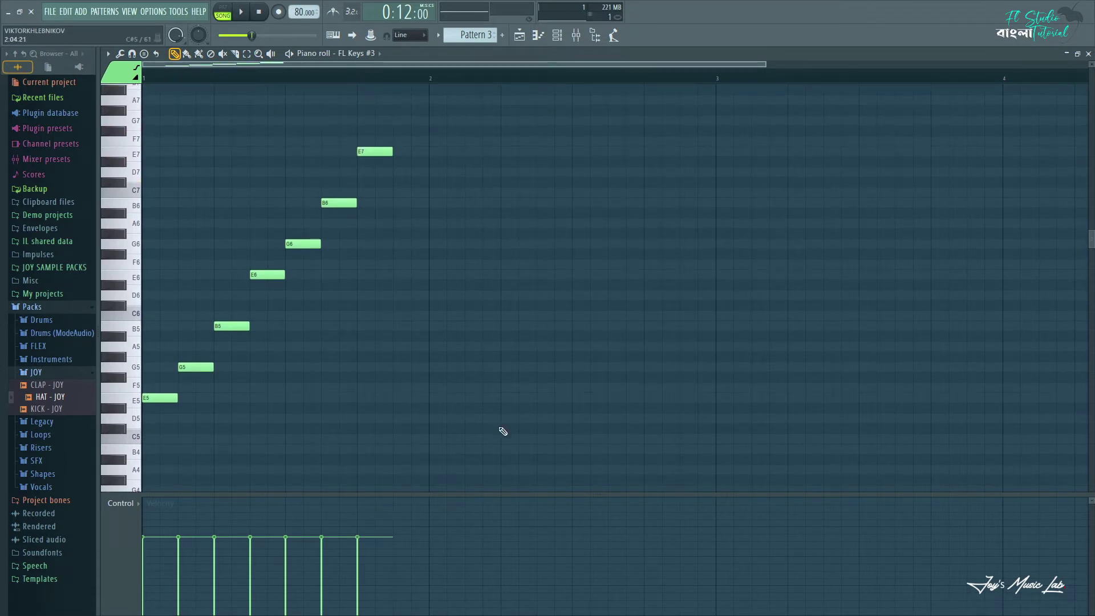
# - Lower the whole arpeggio by one octave and duplicate it into bar 2
pyautogui.hotkey('ctrl', 'a')
pyautogui.hotkey('ctrl', 'Down')
pyautogui.scroll(-2, 506, 303)
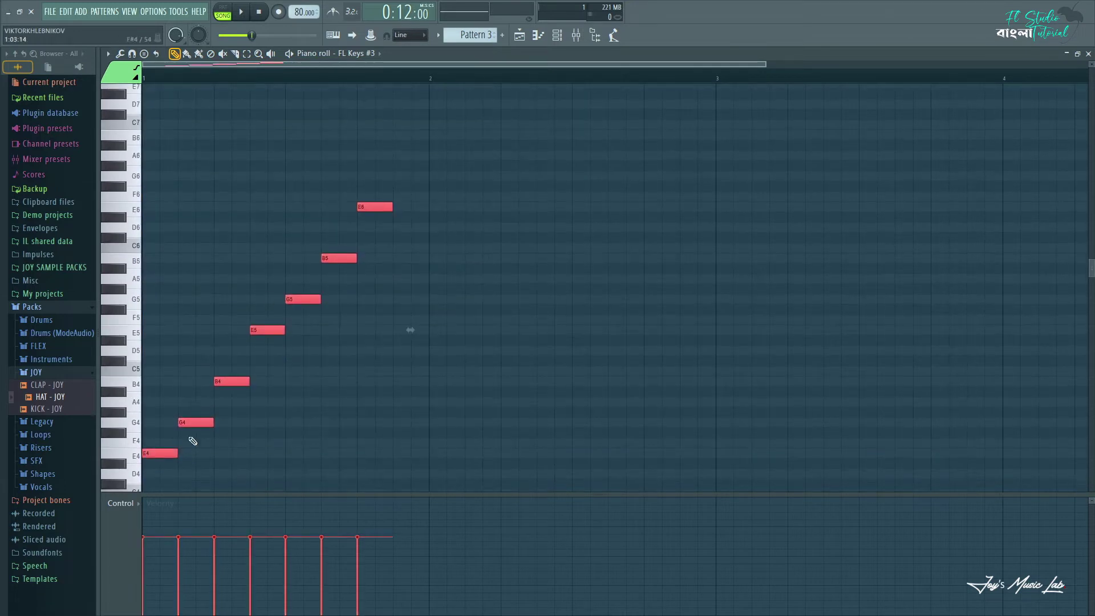
pyautogui.scroll(-2, 193, 441)
pyautogui.hotkey('ctrl', 'b')
pyautogui.scroll(-2, 443, 397)
pyautogui.scroll(1, 374, 367)
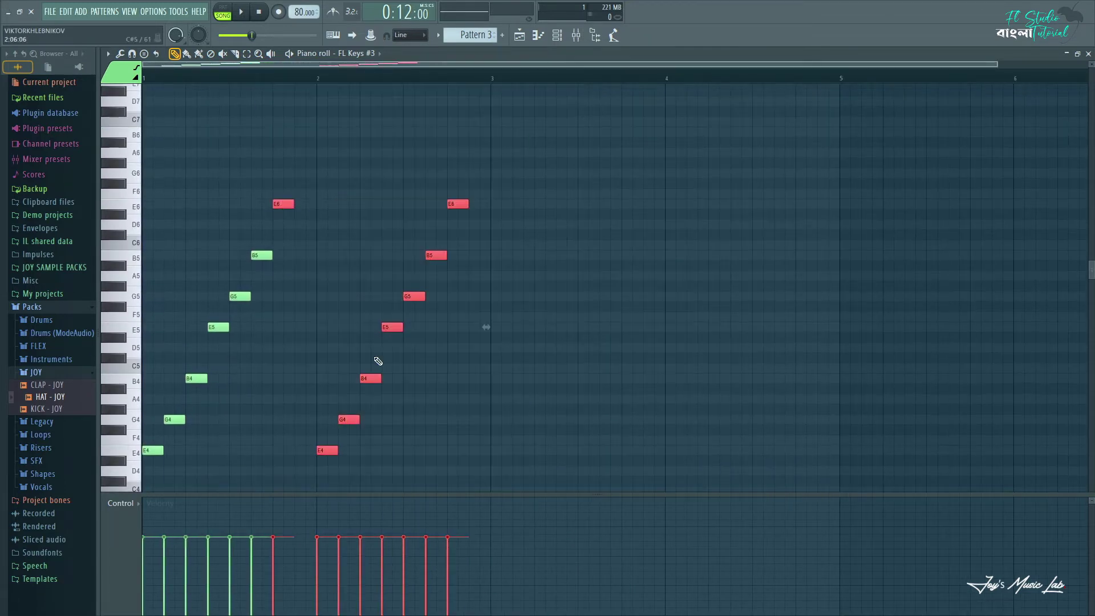
# - Copy the arpeggio into bar 3 starting on D4 with its F notes raised to F#, and into bar 4 starting on C4
pyautogui.moveTo(314, 146); pyautogui.dragTo(477, 472)
pyautogui.hotkey('ctrl', 'b')
pyautogui.moveTo(504, 437); pyautogui.dragTo(505, 448)
pyautogui.hotkey('ctrl', 'd')
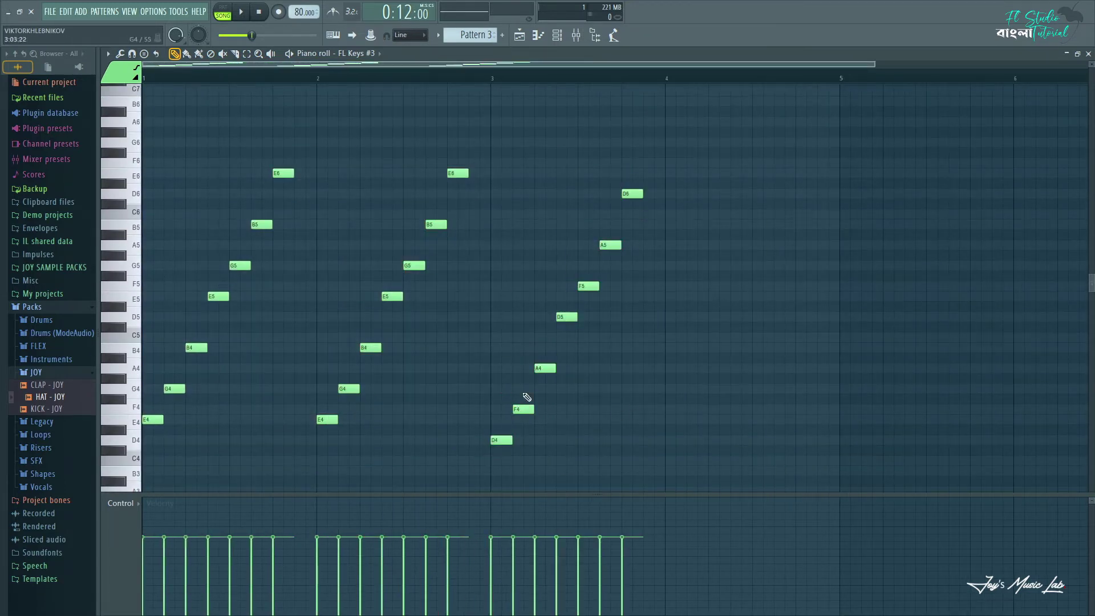
pyautogui.moveTo(586, 277); pyautogui.dragTo(586, 273)
pyautogui.moveTo(513, 108); pyautogui.dragTo(674, 470)
pyautogui.hotkey('ctrl', 'b')
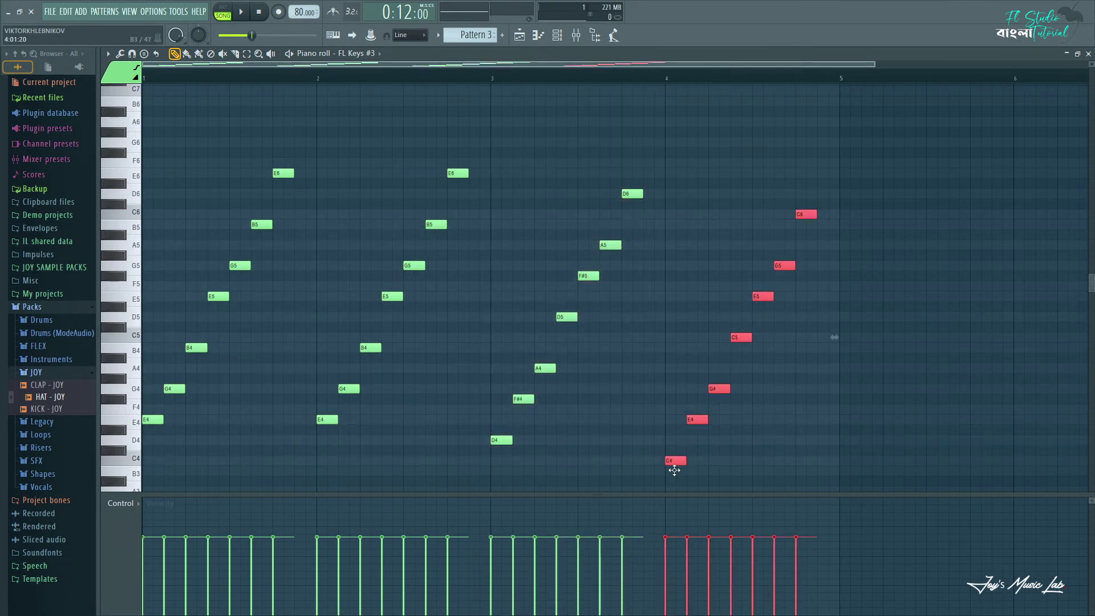
# - Place Pattern 3 twice on Track 4 across playlist bars 5 to 12, and lower mixer Insert 2's volume to about 35%
pyautogui.press('F5')
pyautogui.moveTo(285, 194); pyautogui.dragTo(591, 200)
pyautogui.press('F9')
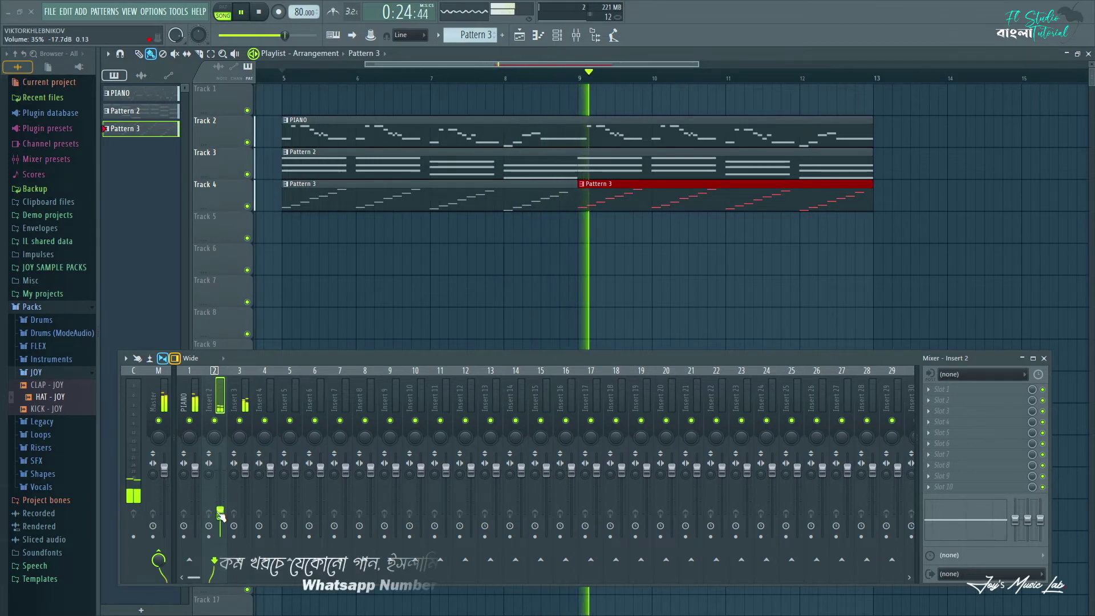
# - Reopen Pattern 3's notes without the mixer and add a closing G6 note to the arpeggios in bars 1 and 2
pyautogui.doubleClick(317, 191)
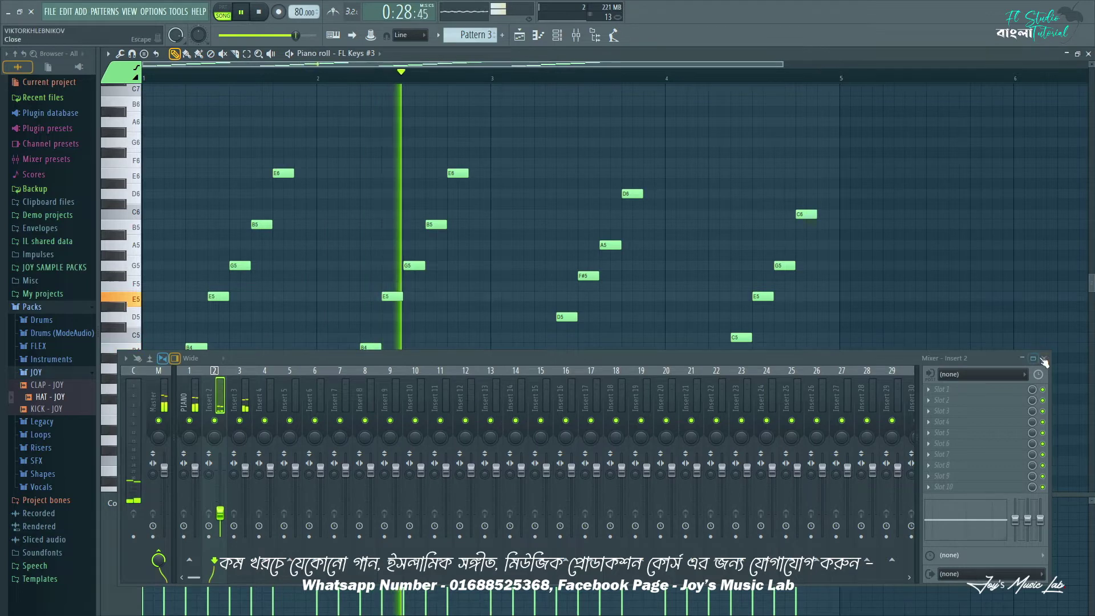
pyautogui.click(1043, 359)
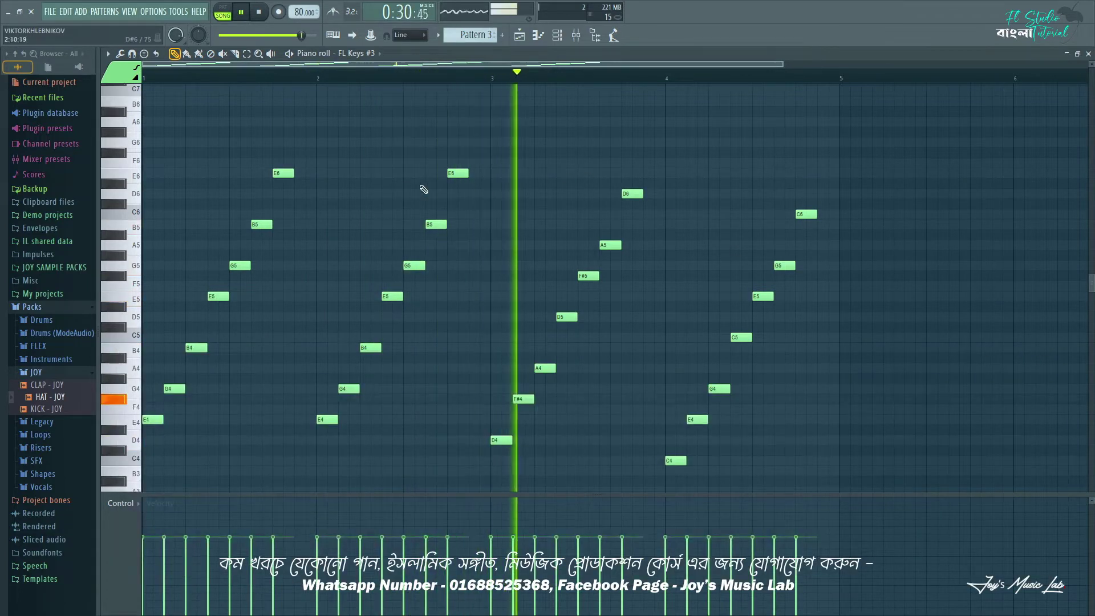
pyautogui.click(301, 142)
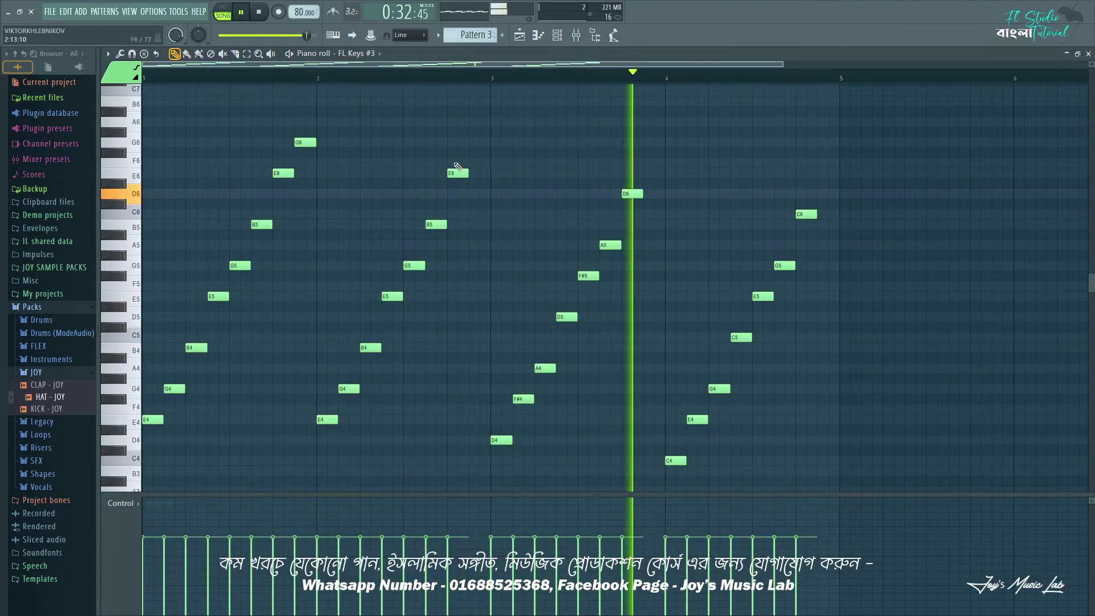
pyautogui.click(477, 143)
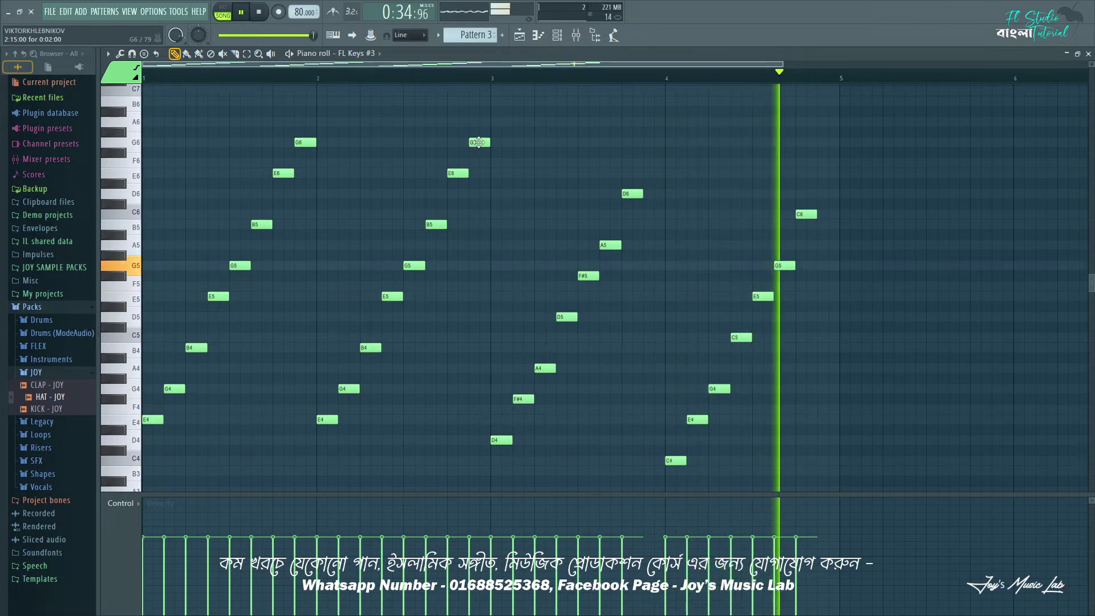
# - Add a closing F#6 note to bar 3's arpeggio and a closing E6 note to bar 4's
pyautogui.click(652, 163)
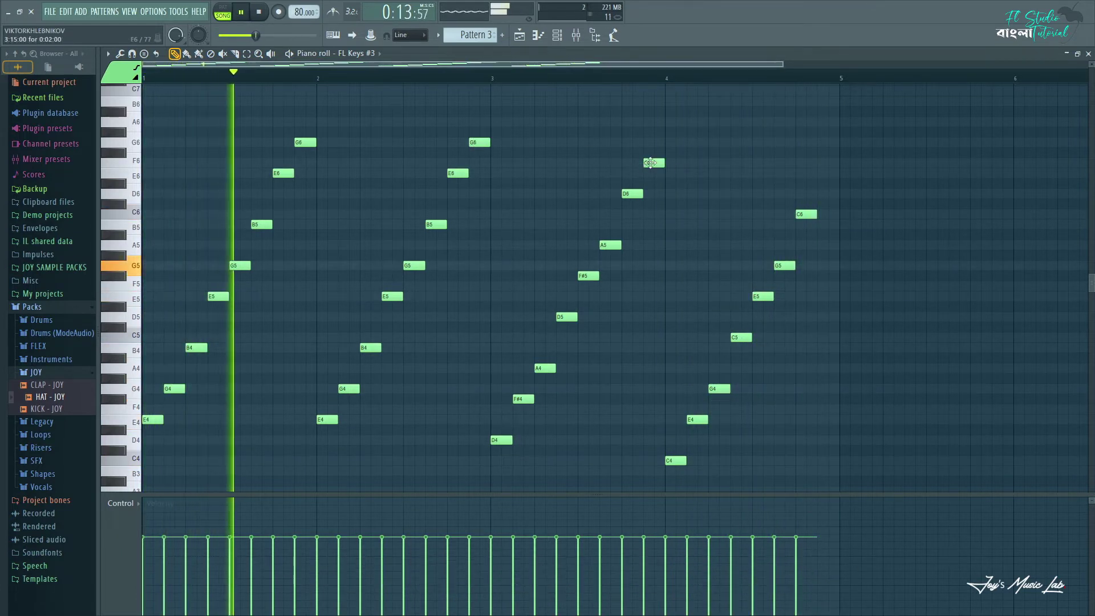
pyautogui.moveTo(652, 162); pyautogui.dragTo(658, 151)
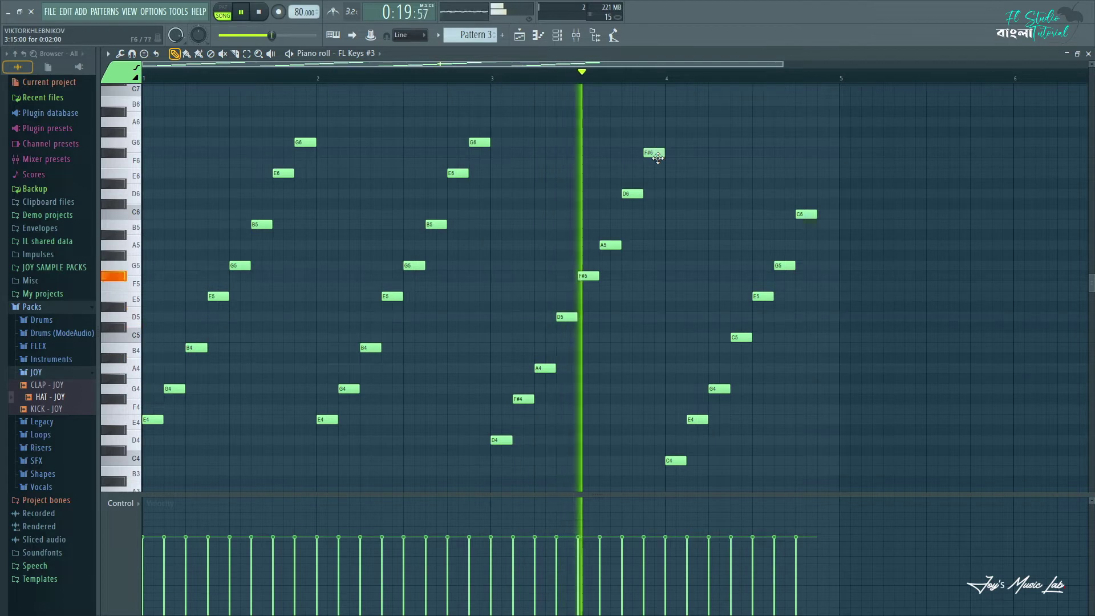
pyautogui.moveTo(658, 150)
pyautogui.mouseDown()
pyautogui.moveTo(660, 164)
pyautogui.moveTo(660, 153)
pyautogui.mouseUp()
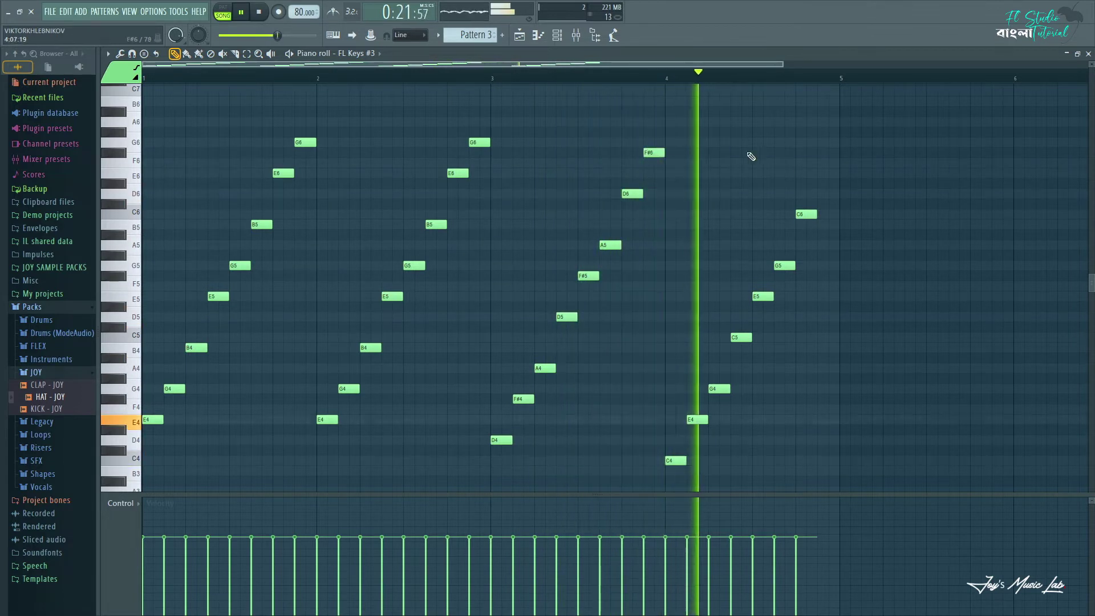
pyautogui.click(827, 183)
pyautogui.moveTo(828, 183); pyautogui.dragTo(834, 141)
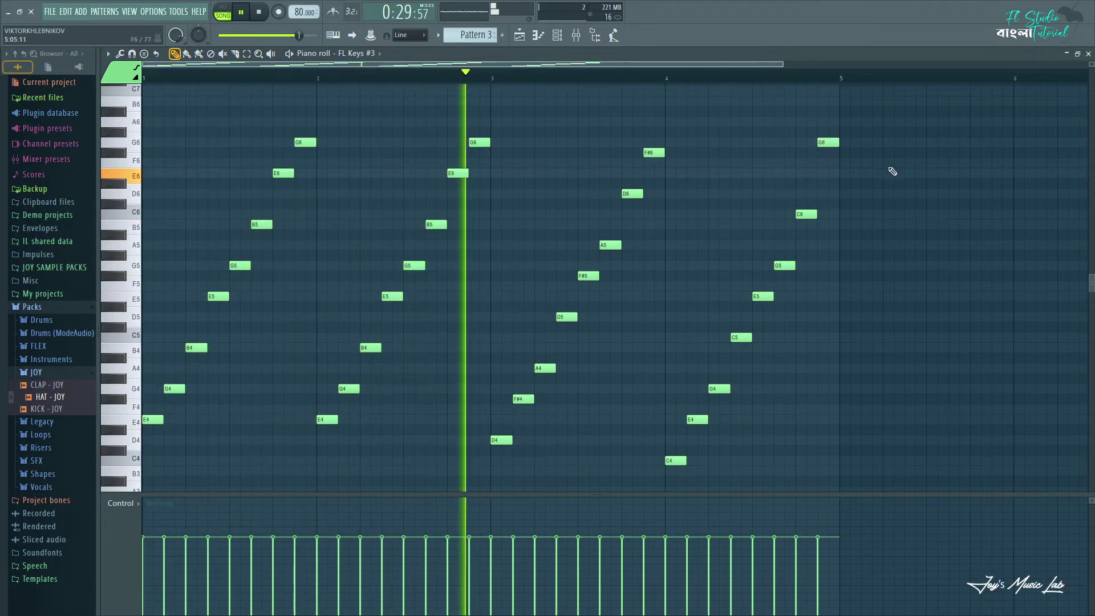
pyautogui.moveTo(838, 142); pyautogui.dragTo(826, 170)
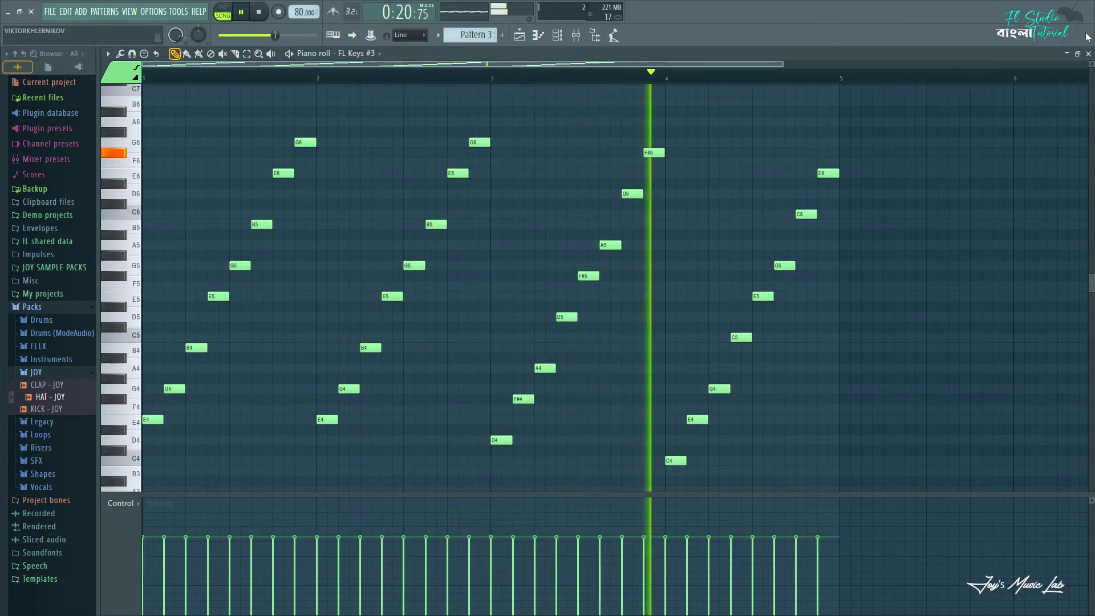
# - Turn Pattern 2's sustained chords into repeated quarter-note chords across all eight bars and return to the playlist
pyautogui.press('F5')
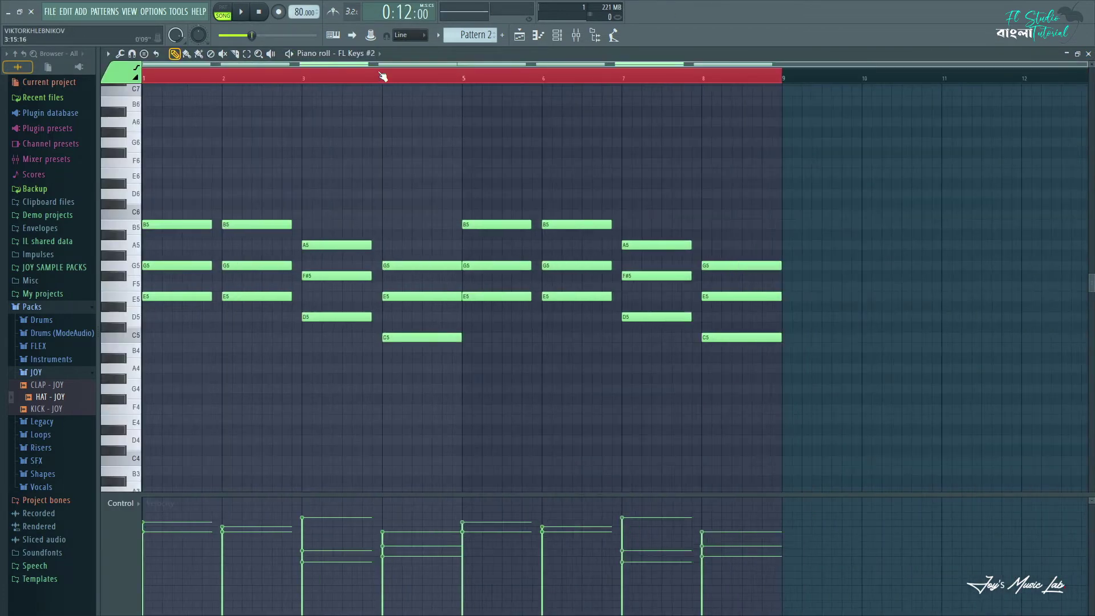
pyautogui.hotkey('ctrl', 'a')
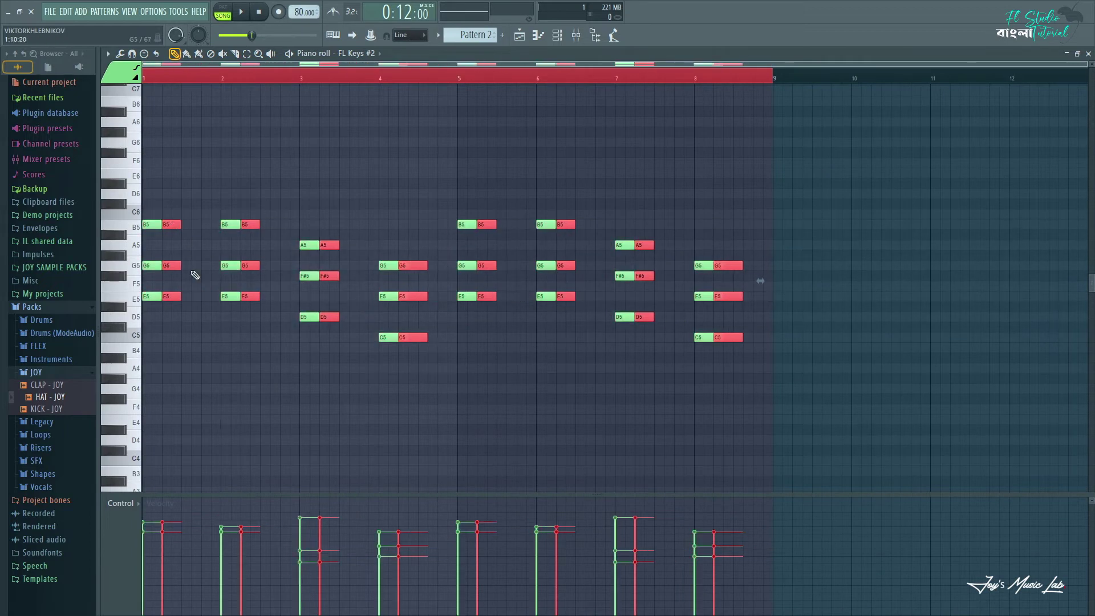
pyautogui.hotkey('ctrl', 'l')
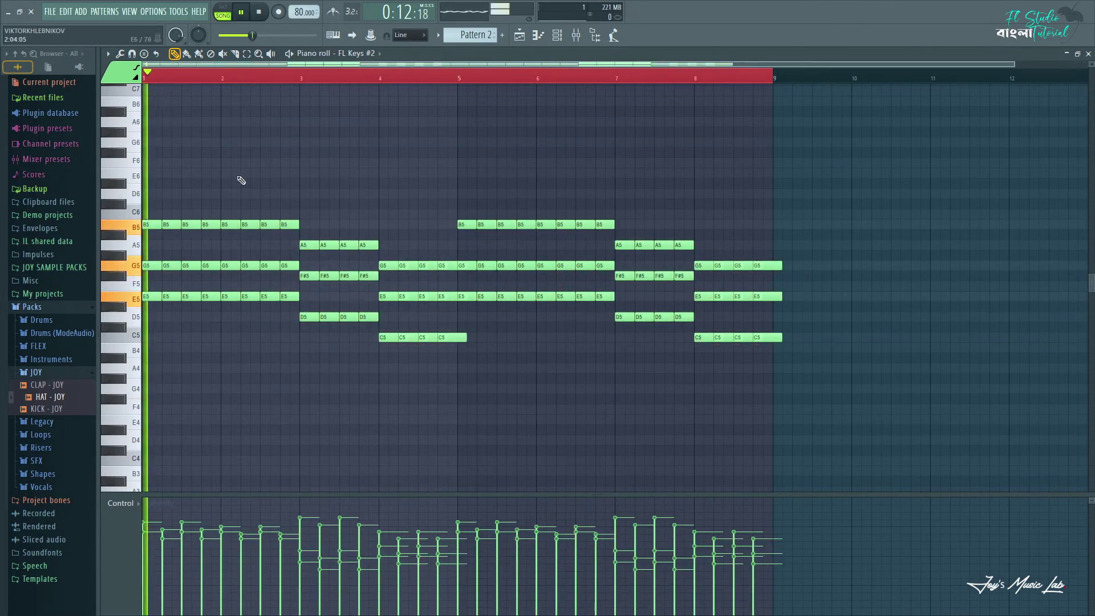
pyautogui.press('F5')
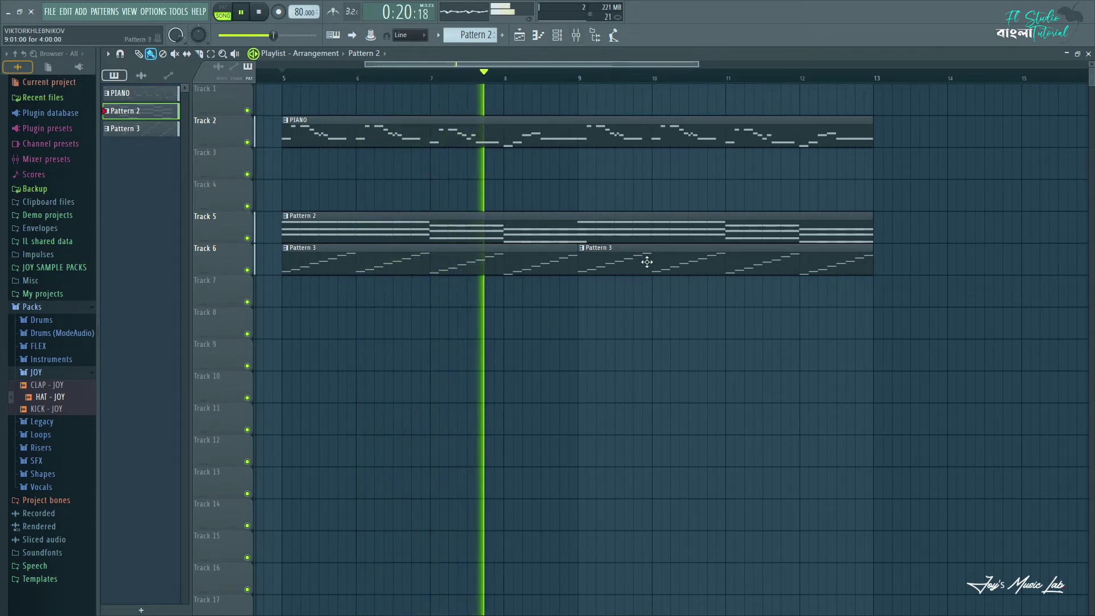
# - Reopen Pattern 2's piano roll, stop playback, and undo the last duplication so each bar keeps only its first two chord hits
pyautogui.doubleClick(567, 233)
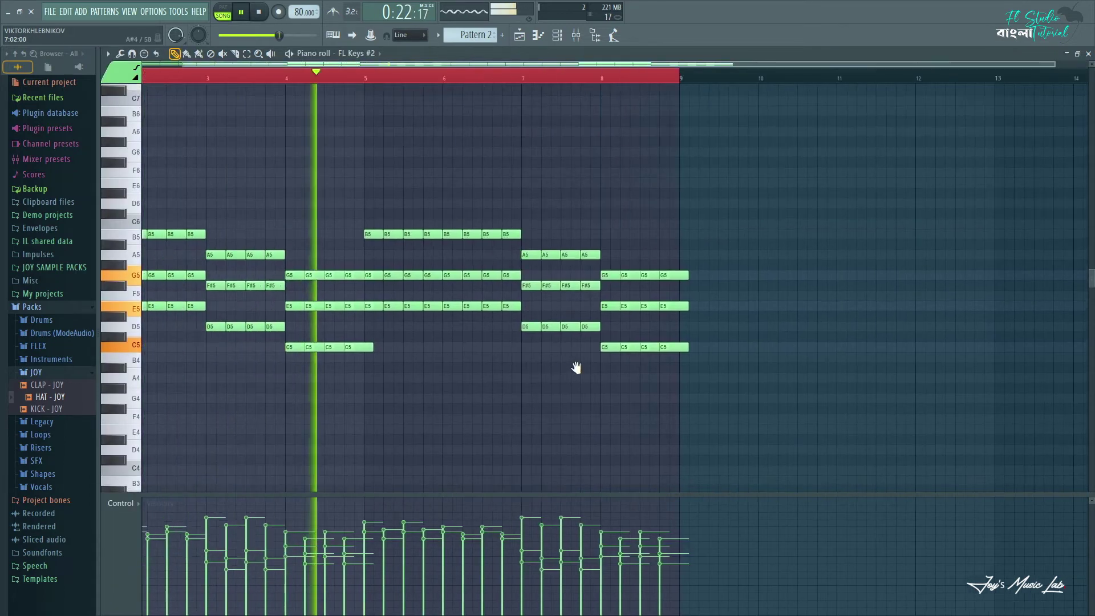
pyautogui.press('space')
pyautogui.hotkey('ctrl', 'z')
pyautogui.hotkey('ctrl', 'z')
pyautogui.hotkey('ctrl', 'z')
pyautogui.hotkey('ctrl', 'z')
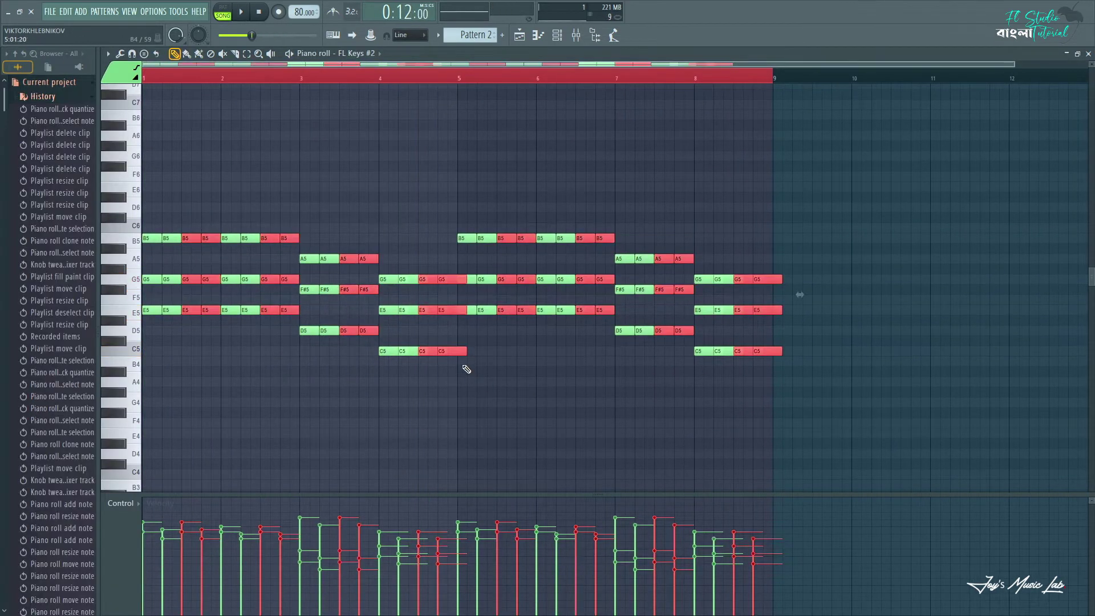
pyautogui.hotkey('ctrl', 'z')
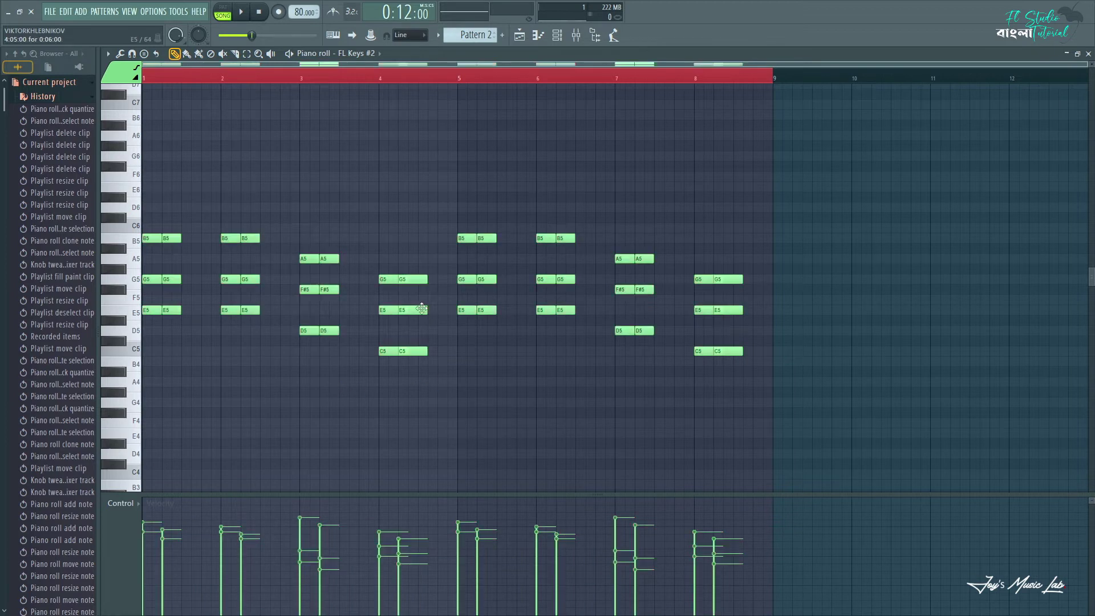
# - Lengthen bar 4's first chord to two beats, move its repeat to beat 3, and duplicate the chord hits across the pattern again
pyautogui.hotkey('ctrl', 'z')
pyautogui.hotkey('ctrl', 'z')
pyautogui.hotkey('ctrl', 'z')
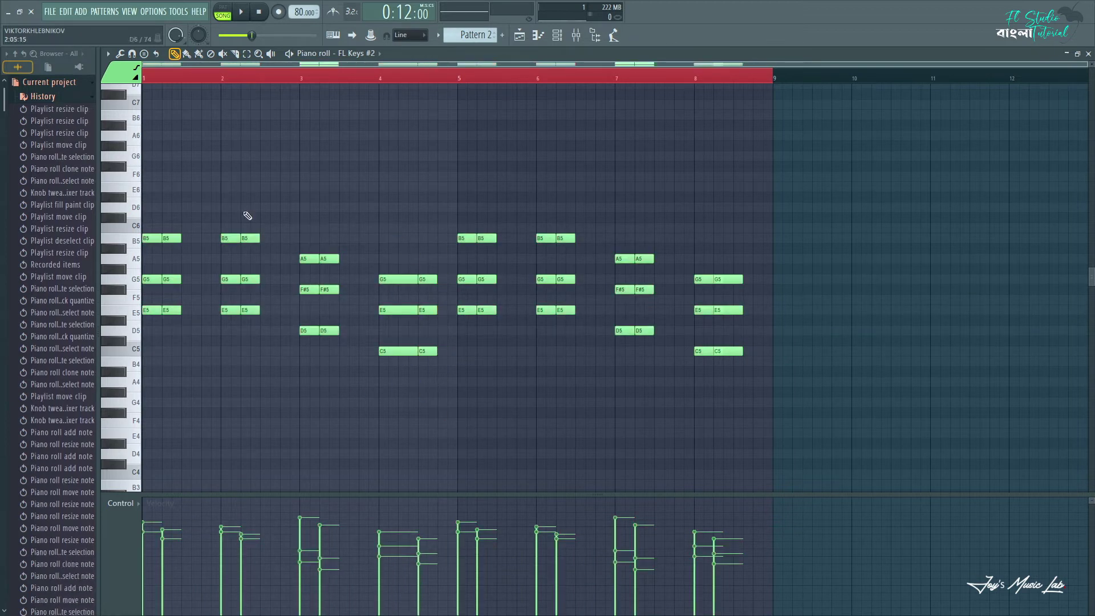
pyautogui.hotkey('ctrl', 'z')
pyautogui.hotkey('ctrl', 'z')
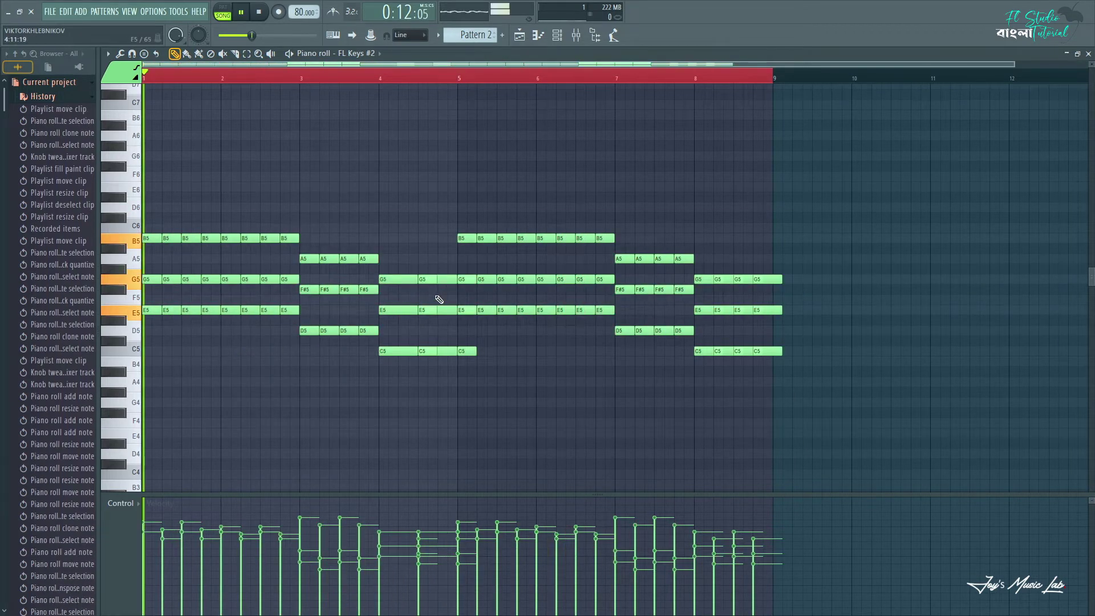
# - Delete bar 4's surplus chord copy, extend its second chord to the bar's end, and remove the stray C5 at bar 5
pyautogui.rightClick(448, 279)
pyautogui.rightClick(448, 309)
pyautogui.rightClick(448, 351)
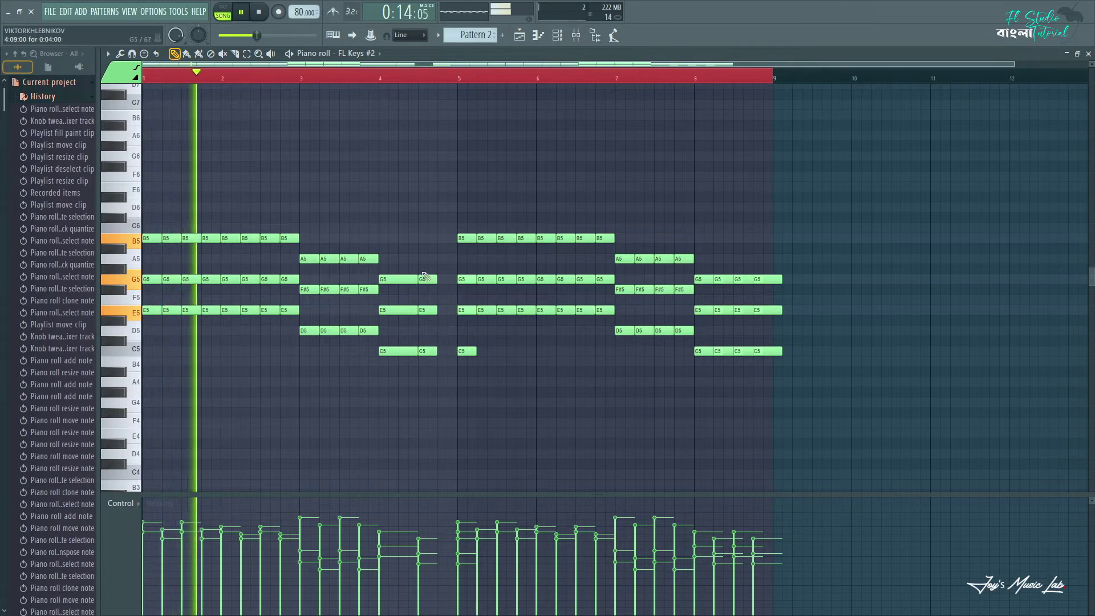
pyautogui.moveTo(423, 265); pyautogui.dragTo(457, 351)
pyautogui.click(460, 383)
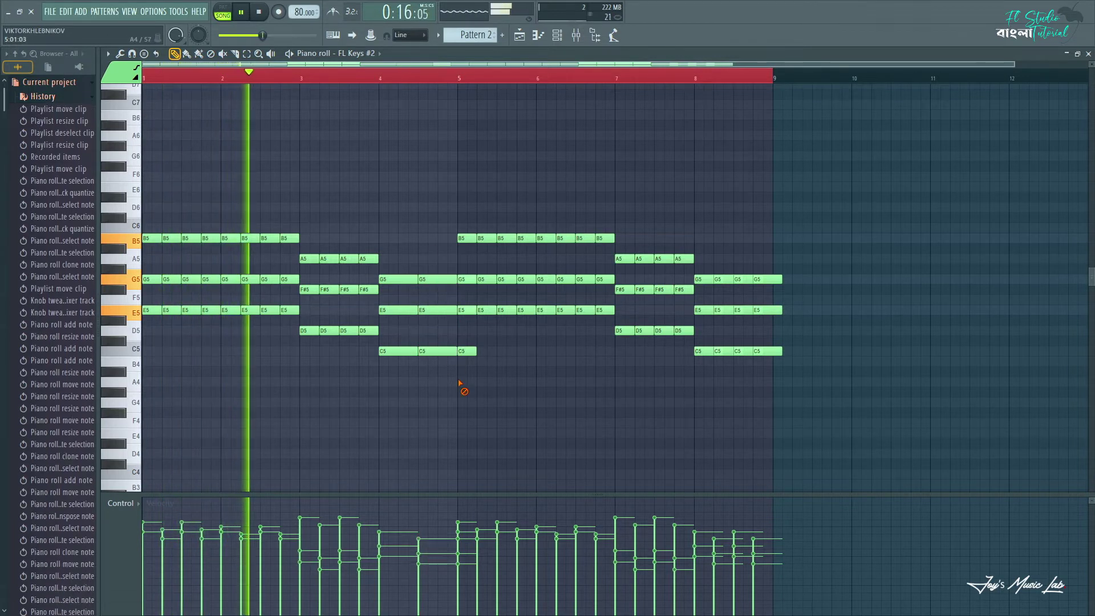
pyautogui.rightClick(466, 350)
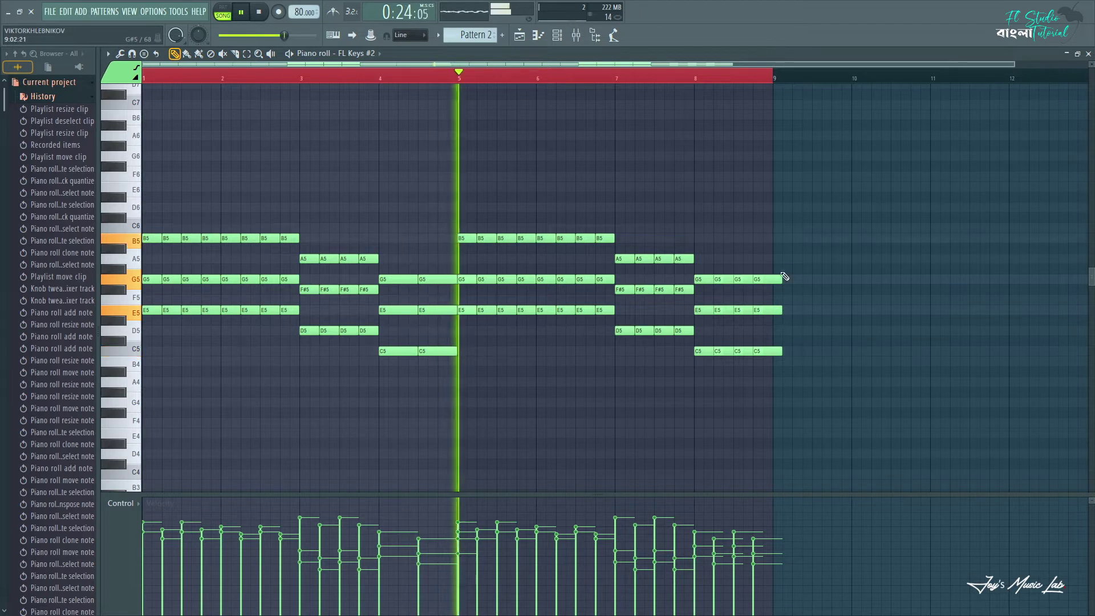
# - Delete all of the chord notes in bar 8 of Pattern 2
pyautogui.rightClick(726, 279)
pyautogui.rightClick(758, 309)
pyautogui.rightClick(758, 351)
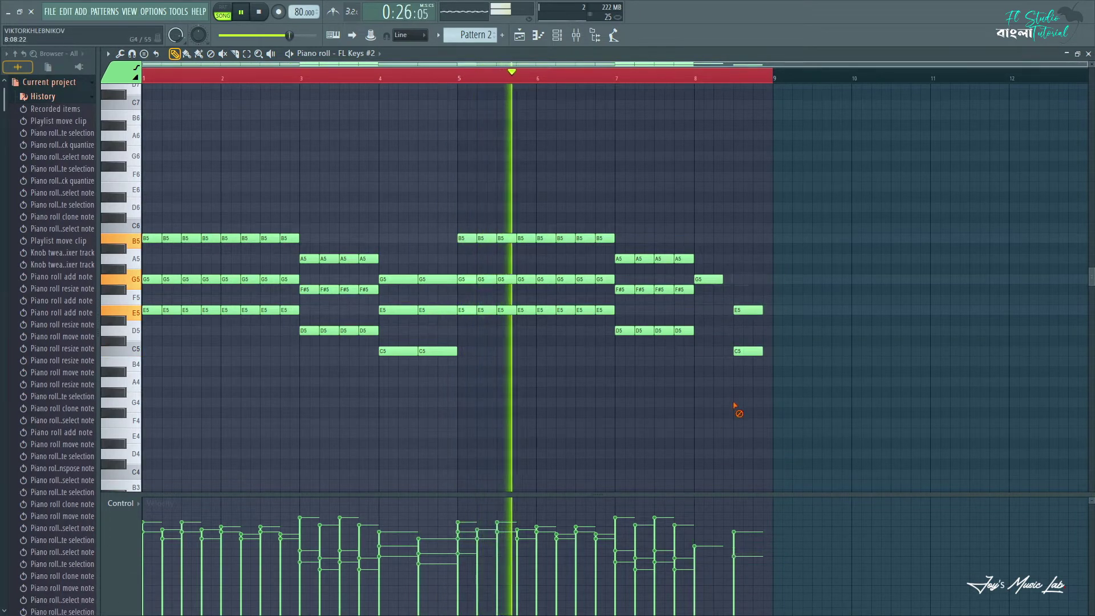
pyautogui.rightClick(744, 310)
pyautogui.rightClick(747, 351)
pyautogui.rightClick(716, 279)
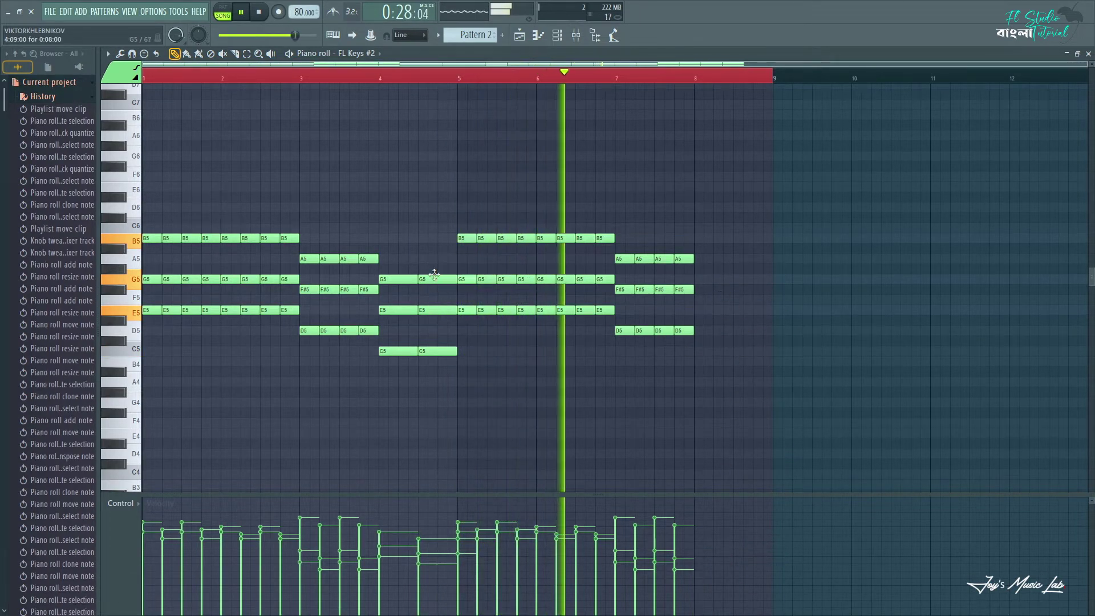
# - Delete the remaining chord notes in bars 5 to 7 of Pattern 2
pyautogui.moveTo(410, 240); pyautogui.dragTo(439, 371)
pyautogui.click(468, 191)
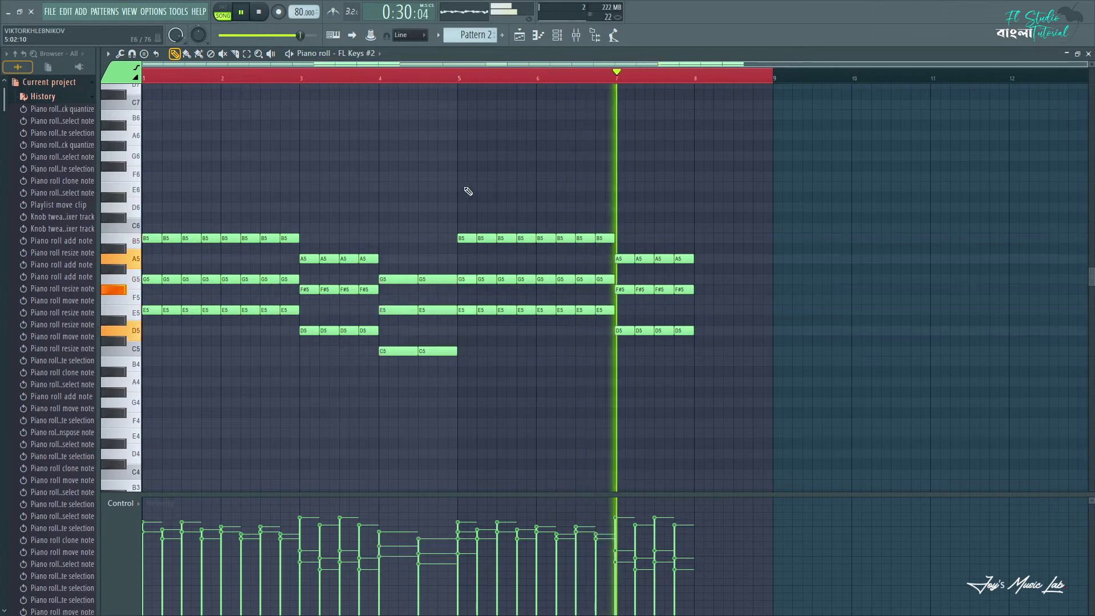
pyautogui.moveTo(468, 191); pyautogui.dragTo(661, 392)
pyautogui.press('Delete')
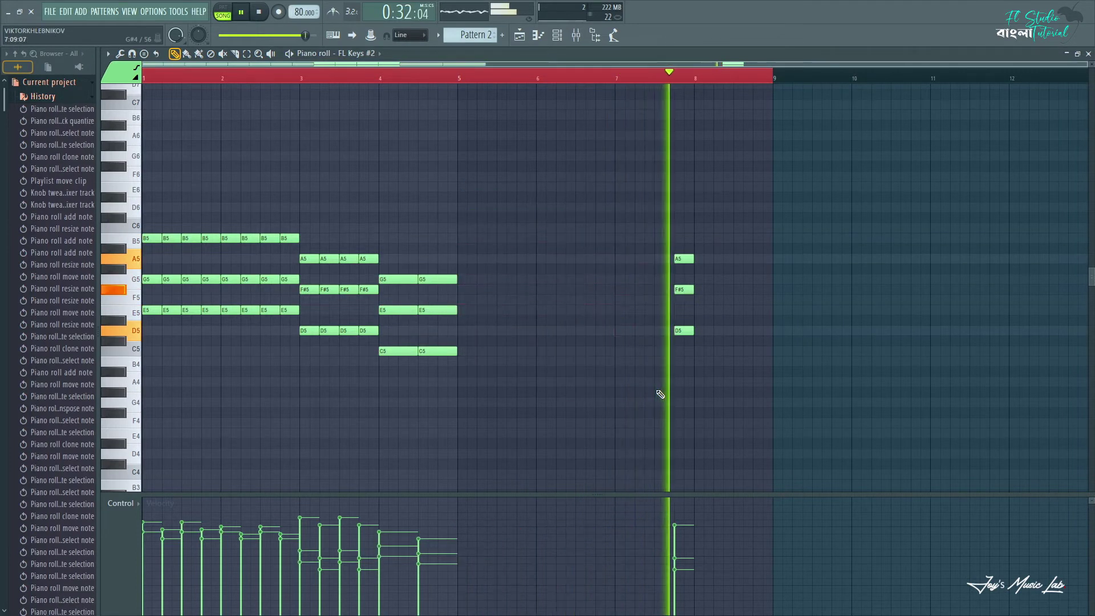
pyautogui.moveTo(671, 246); pyautogui.dragTo(728, 371)
pyautogui.press('Delete')
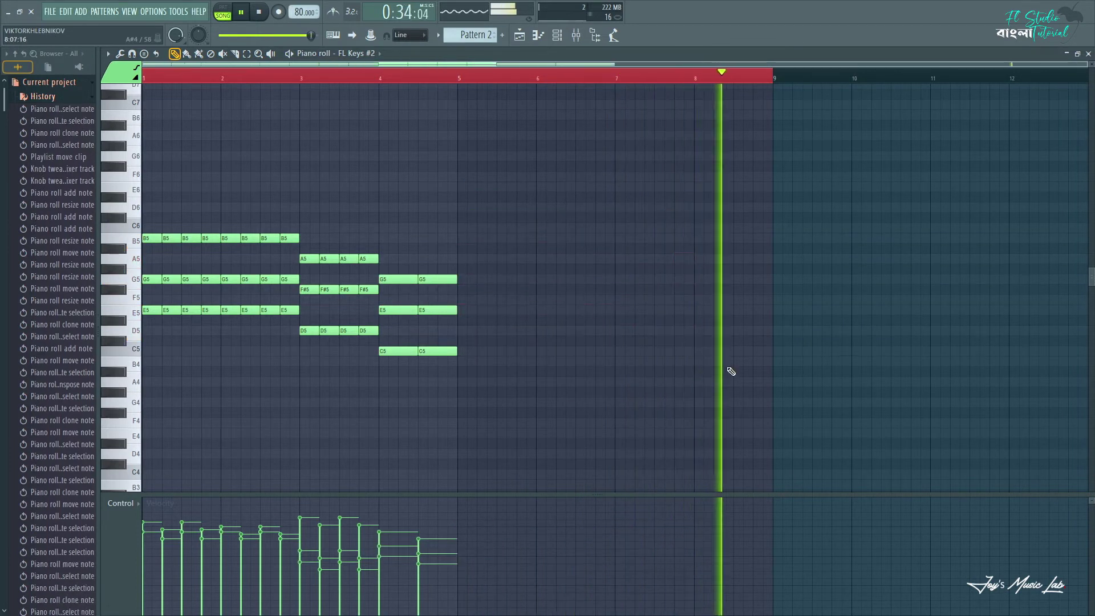
# - Duplicate the chords from bars 1 to 4 into bars 5 to 8 of Pattern 2 and start playback
pyautogui.moveTo(481, 406); pyautogui.dragTo(142, 183)
pyautogui.keyDown('shift'); pyautogui.moveTo(151, 310); pyautogui.dragTo(479, 314); pyautogui.keyUp('shift')
pyautogui.click(701, 272)
pyautogui.press('space')
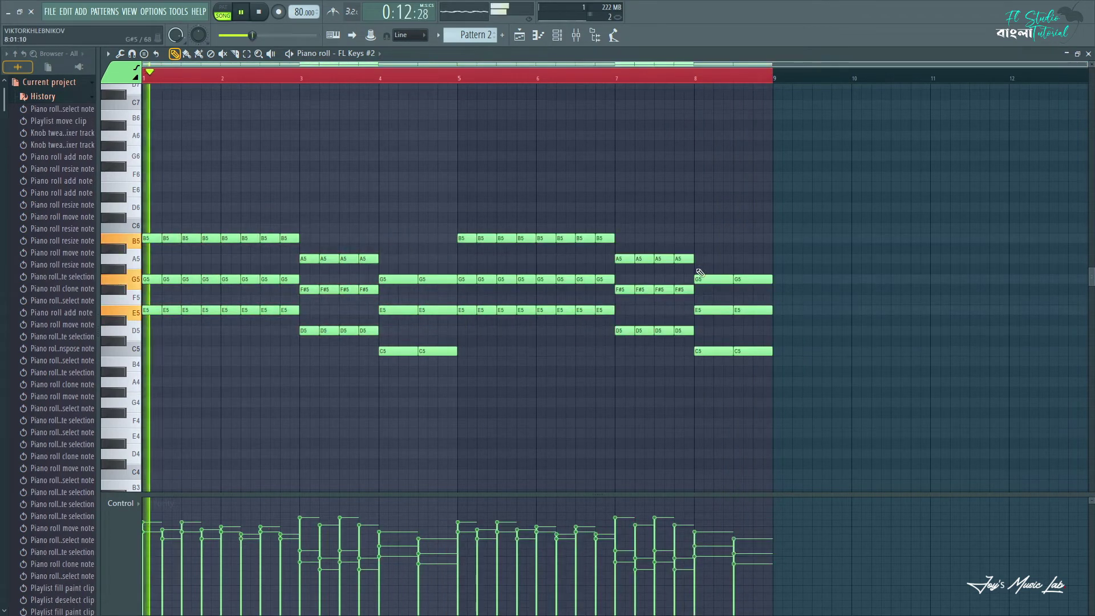
# - Solo Pattern 2's playlist track, lower the volume of mixer Insert 2, and unmute all the tracks again
pyautogui.press('F5')
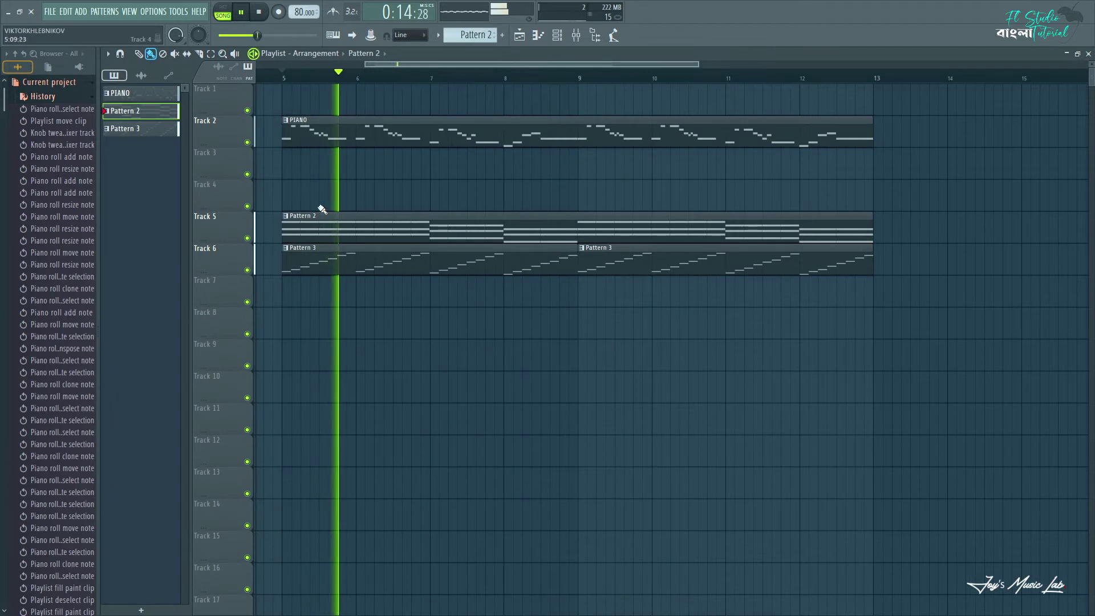
pyautogui.keyDown('ctrl'); pyautogui.click(247, 238); pyautogui.keyUp('ctrl')
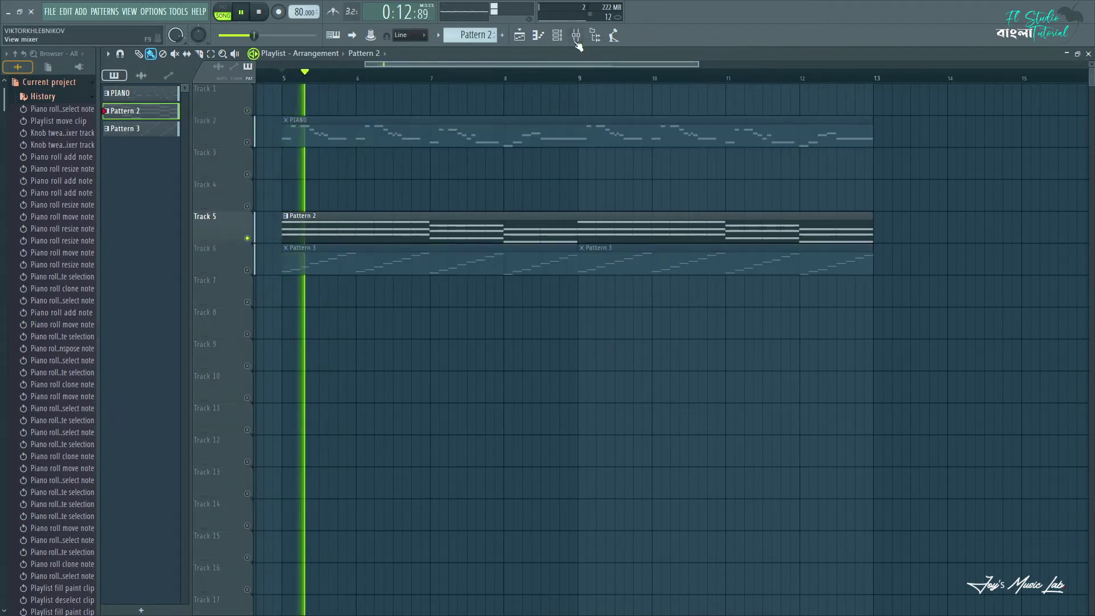
pyautogui.click(576, 37)
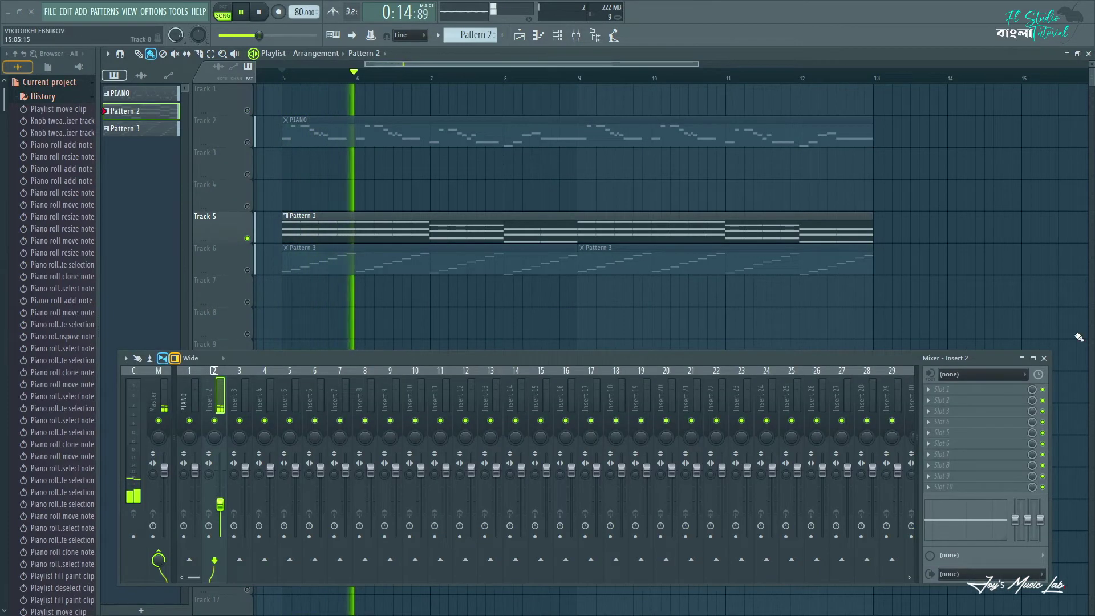
pyautogui.click(1045, 358)
pyautogui.keyDown('ctrl'); pyautogui.click(247, 238); pyautogui.keyUp('ctrl')
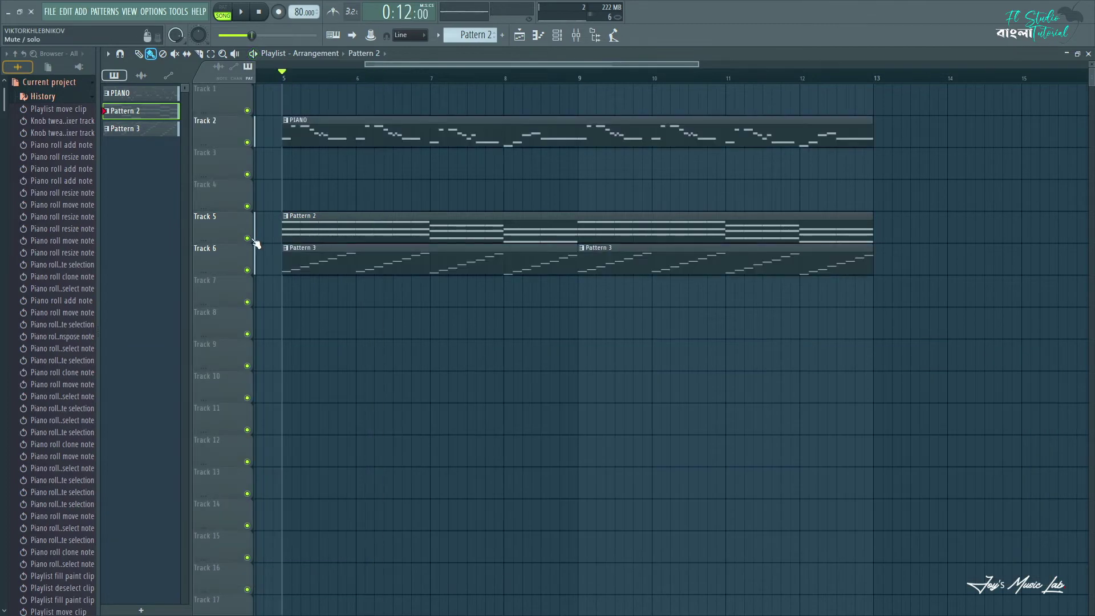
# - Play the full arrangement and lower the volume of mixer Insert 3
pyautogui.press('space')
pyautogui.press('F9')
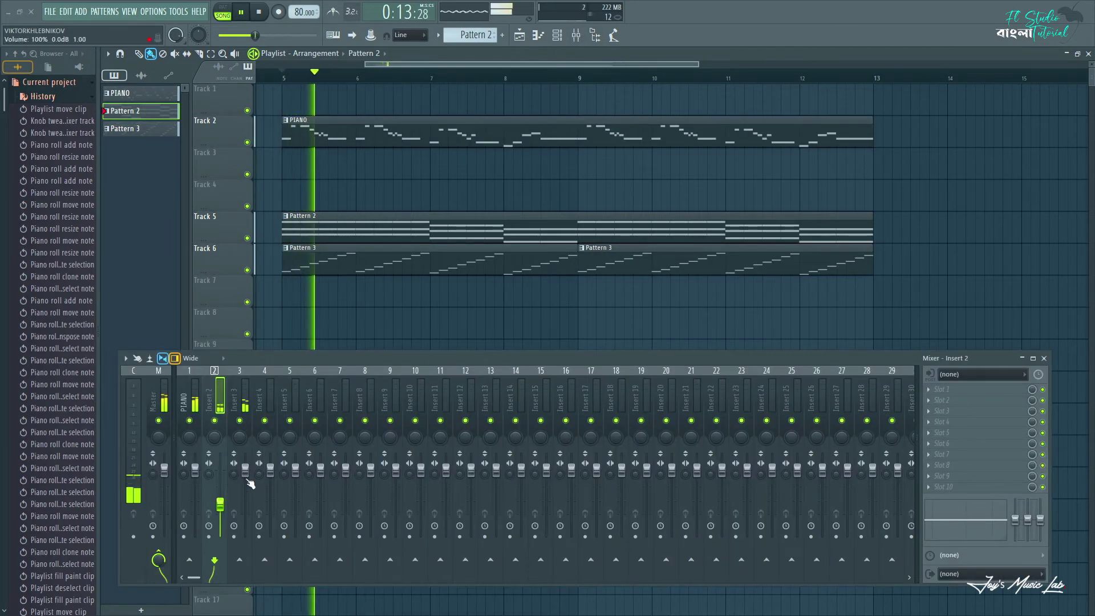
pyautogui.moveTo(246, 469); pyautogui.dragTo(245, 487)
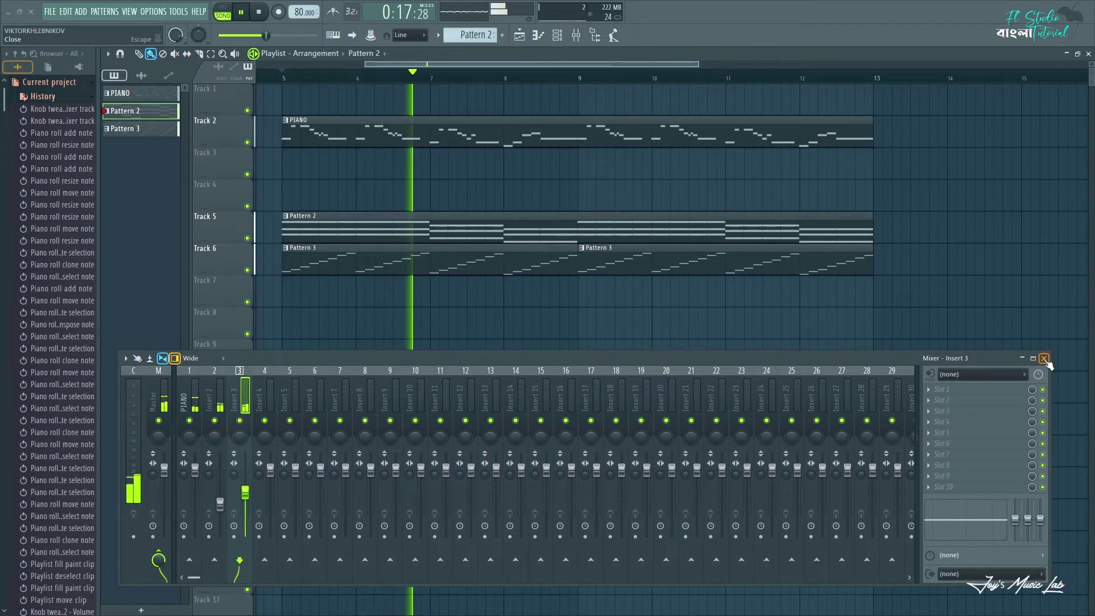
pyautogui.click(1045, 358)
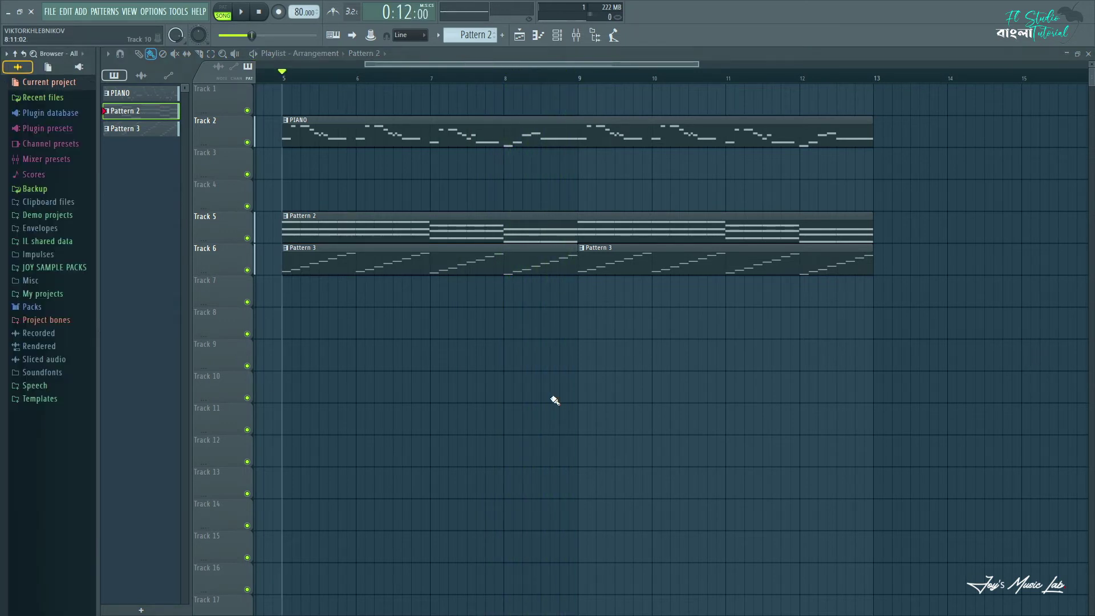
# - Add a DirectWave channel with the JOY BWL SOLO program in a new Pattern 4 and route it to mixer track 4
pyautogui.press('F6')
pyautogui.click(522, 144)
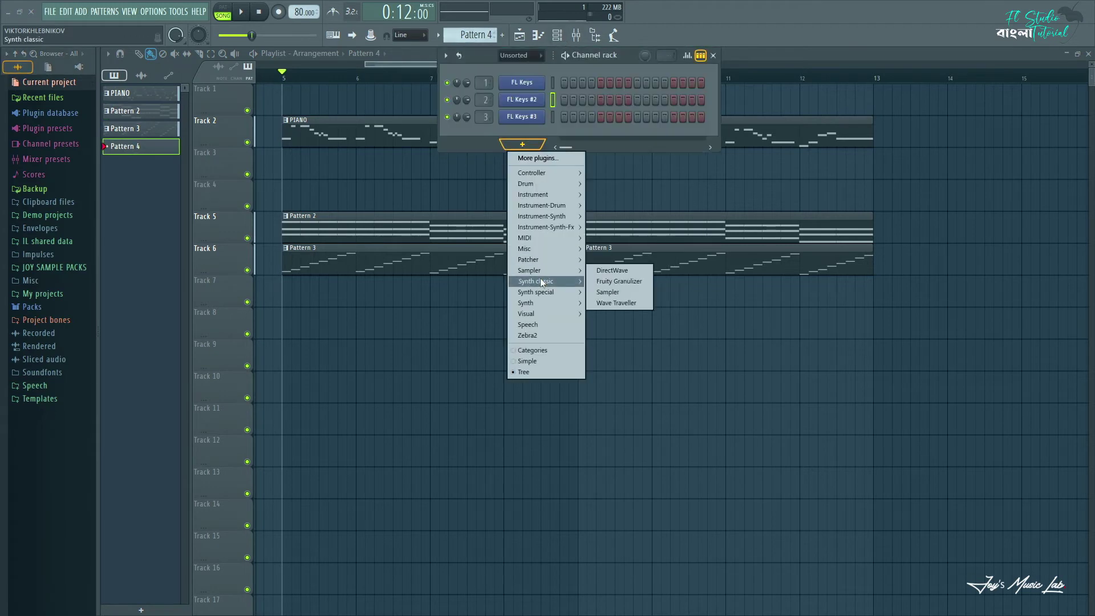
pyautogui.click(612, 271)
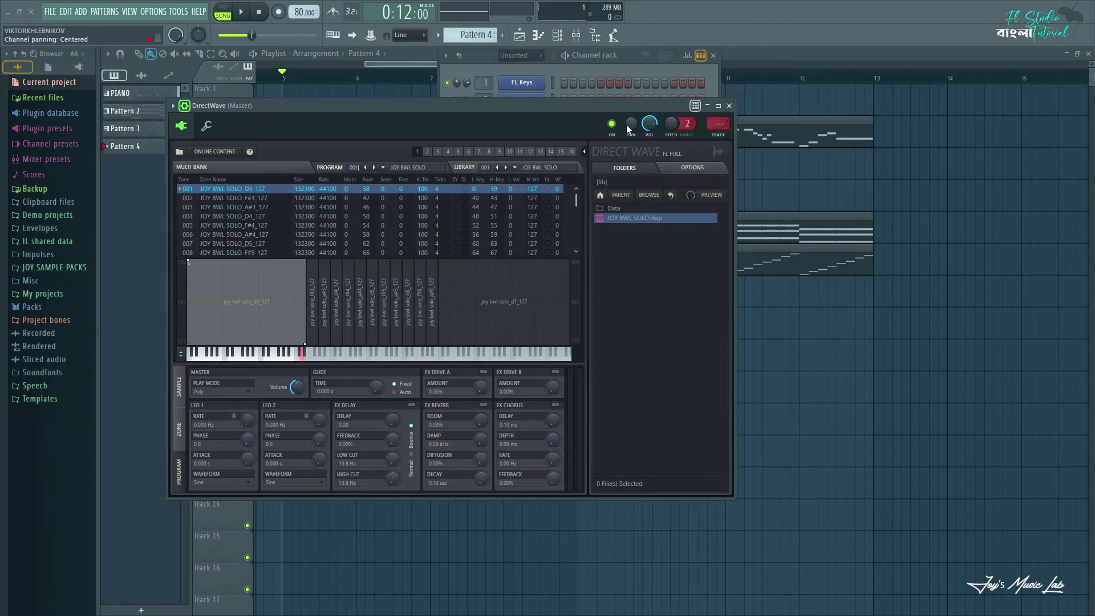
pyautogui.click(729, 106)
pyautogui.click(713, 56)
# - Load the A1 - VIO mixer track state onto Insert 4
pyautogui.click(576, 35)
pyautogui.rightClick(262, 405)
pyautogui.moveTo(294, 344)
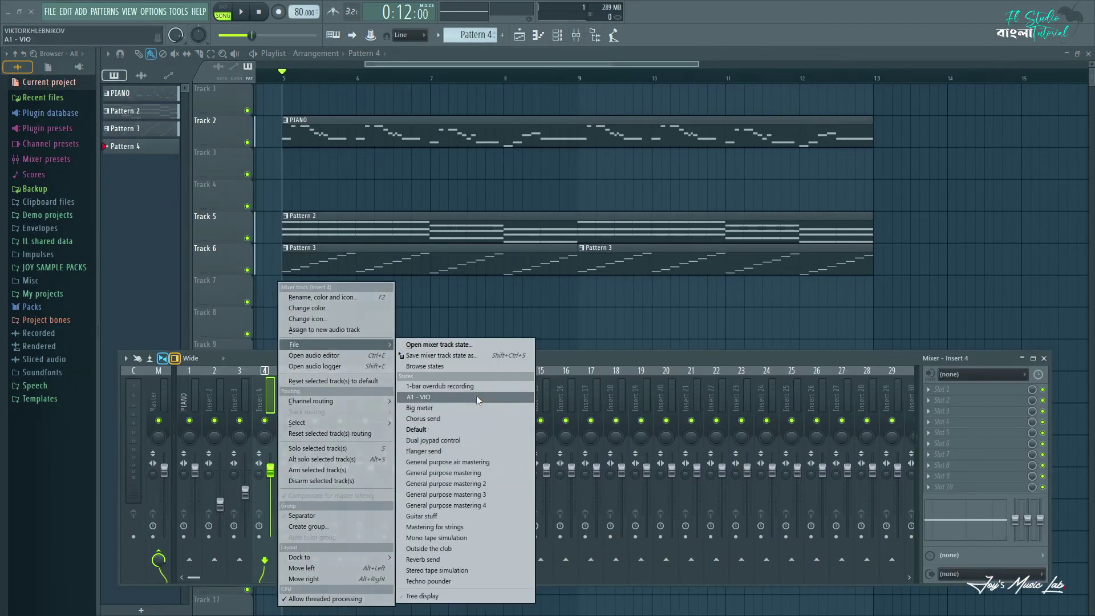
pyautogui.click(477, 397)
pyautogui.click(1044, 358)
# - Copy the PIANO melody notes into DirectWave's part in Pattern 4 and place a Pattern 4 clip on Track 3 at bar 5
pyautogui.doubleClick(304, 132)
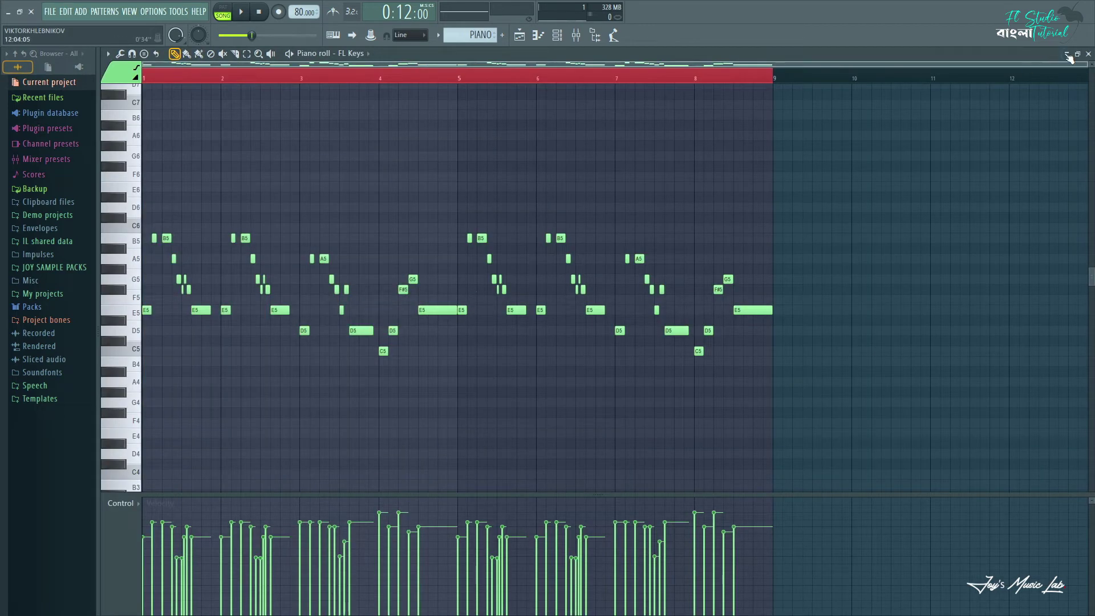
pyautogui.click(520, 35)
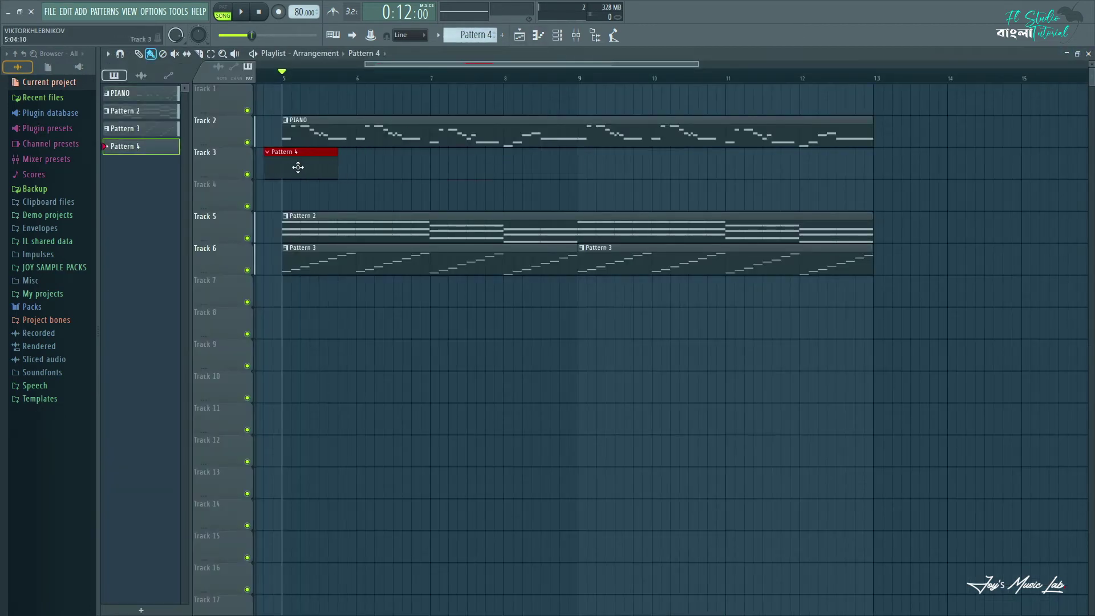
pyautogui.click(557, 35)
pyautogui.click(628, 133)
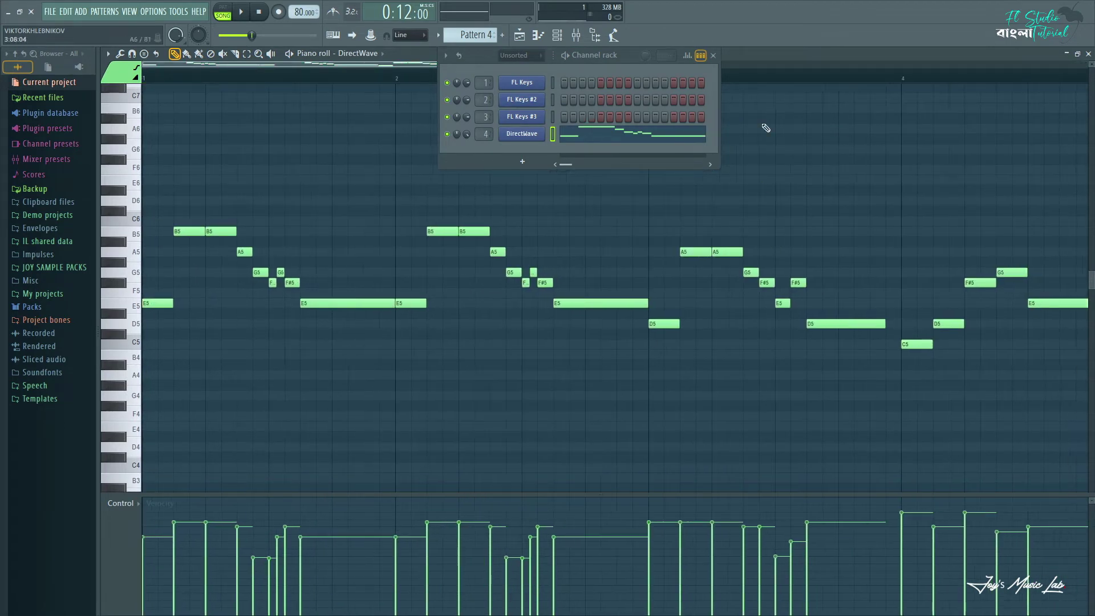
# - Repeat Pattern 4's melody in bars 5 to 8 one octave higher and extend its Track 3 clip to eight bars
pyautogui.press('F5')
pyautogui.click(626, 167)
pyautogui.doubleClick(626, 167)
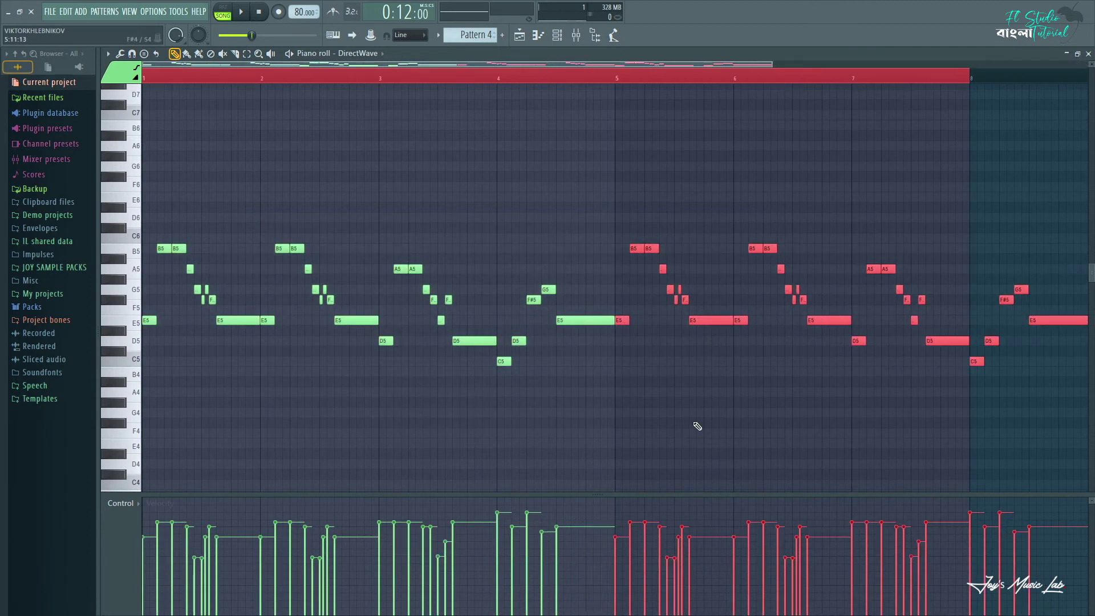
pyautogui.hotkey('ctrl', 'Up')
pyautogui.hotkey('ctrl', 'd')
pyautogui.scroll(-2, 697, 428)
pyautogui.press('F5')
pyautogui.rightClick(935, 167)
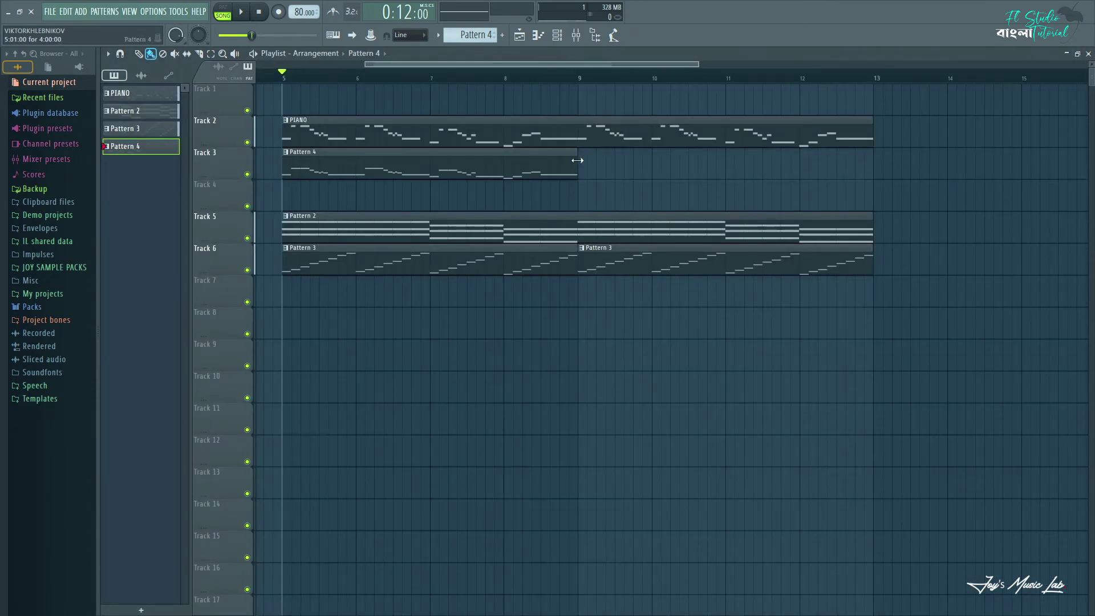
# - Play the arrangement and set the DirectWave channel's volume to about 93%
pyautogui.press('space')
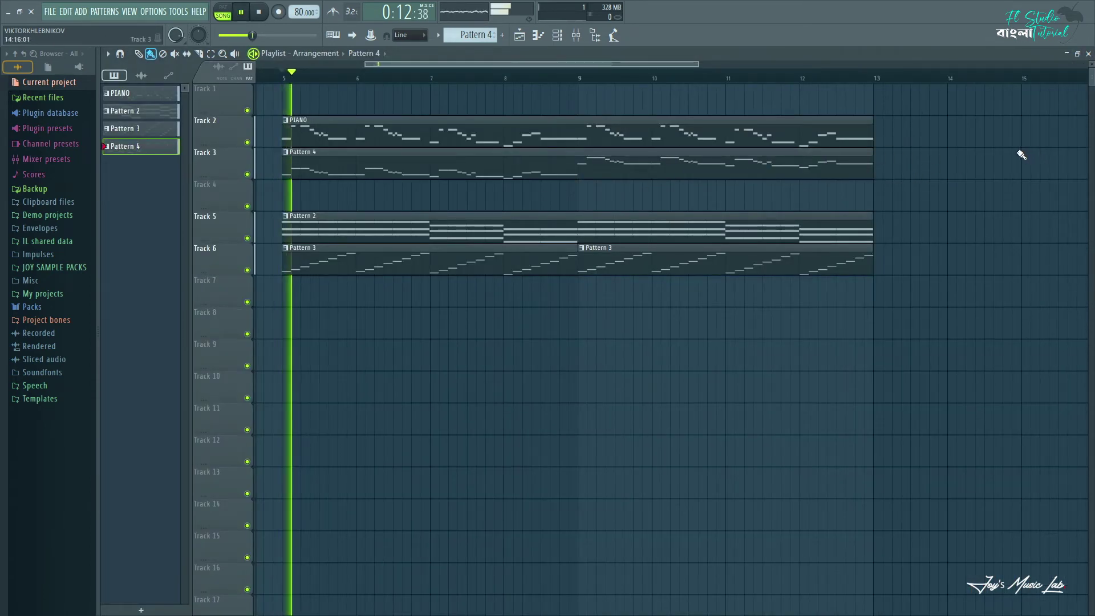
pyautogui.scroll(-3, 469, 79)
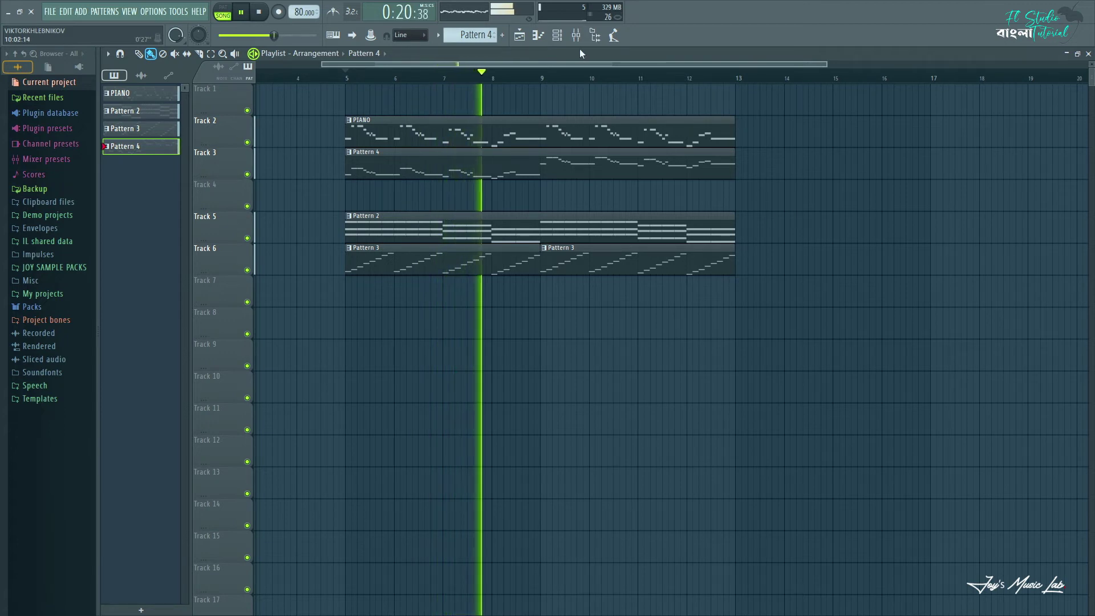
pyautogui.click(559, 37)
pyautogui.click(508, 135)
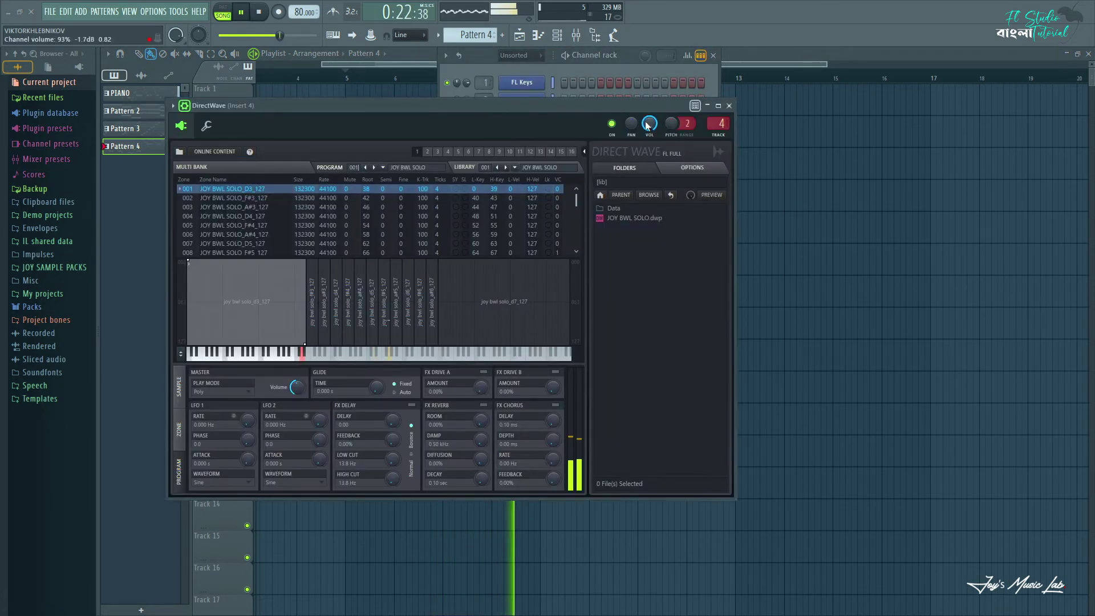
pyautogui.rightClick(649, 124)
pyautogui.click(729, 106)
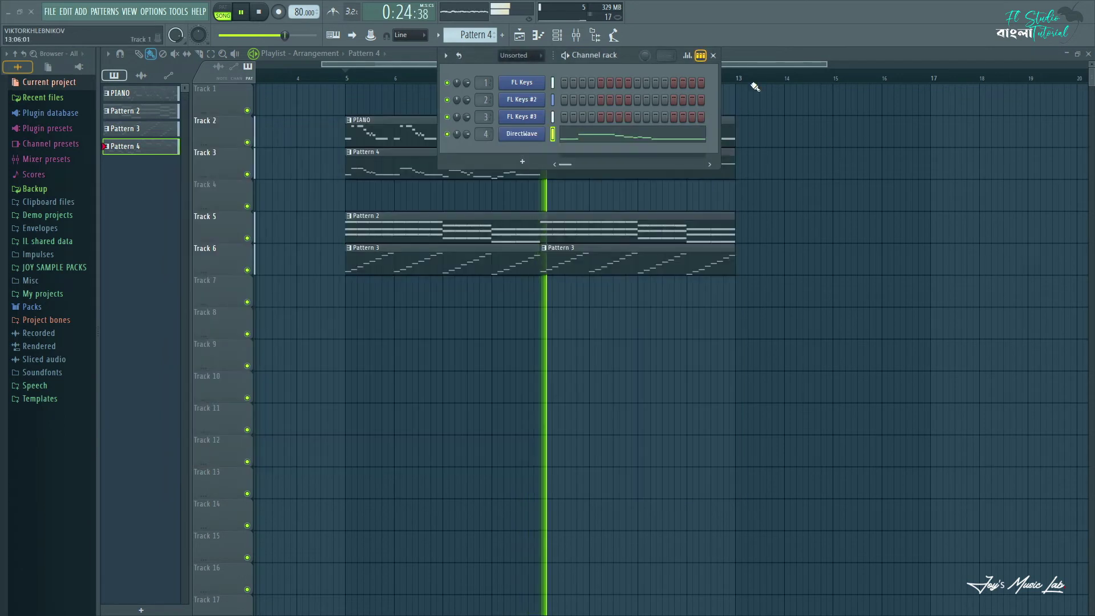
pyautogui.click(713, 56)
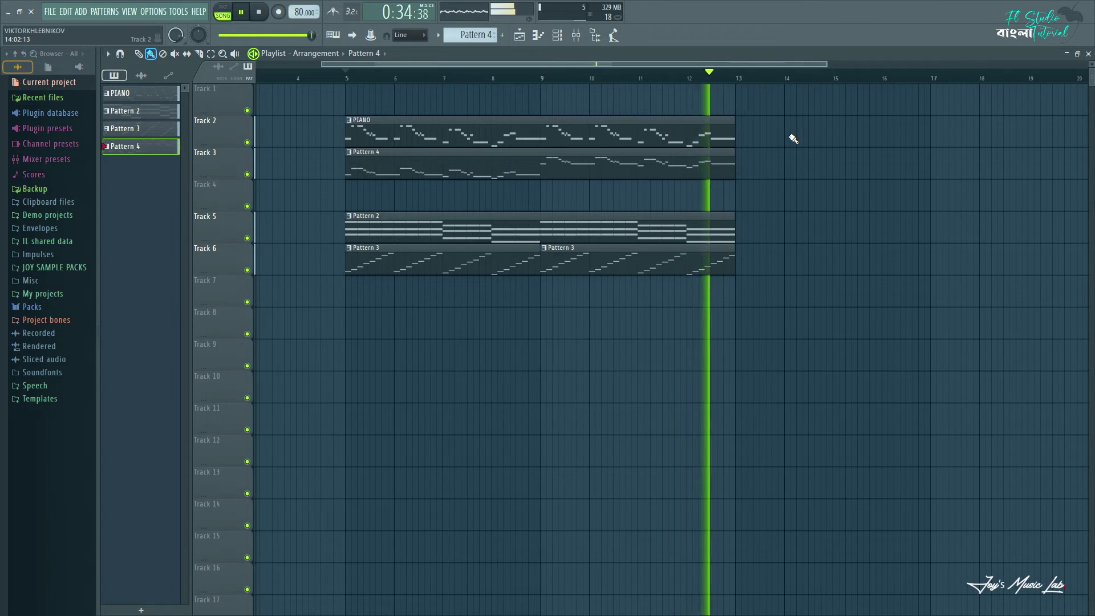
# - Transpose Pattern 4's melody in bars 1 to 4 up one octave and play the arrangement back
pyautogui.doubleClick(452, 166)
pyautogui.moveTo(431, 385); pyautogui.dragTo(1, 204)
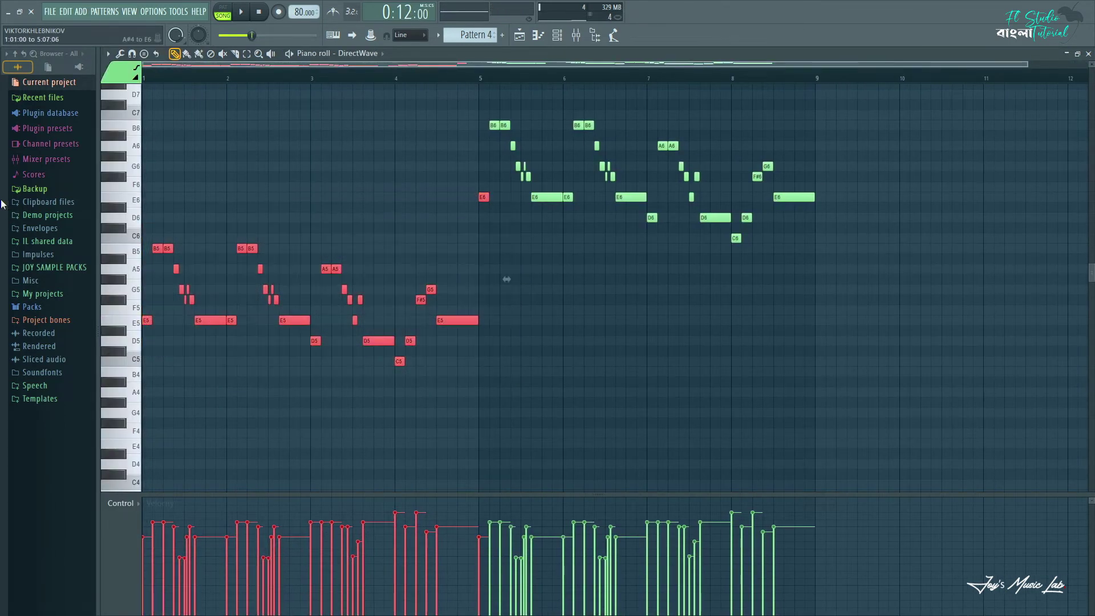
pyautogui.hotkey('ctrl', 'Up')
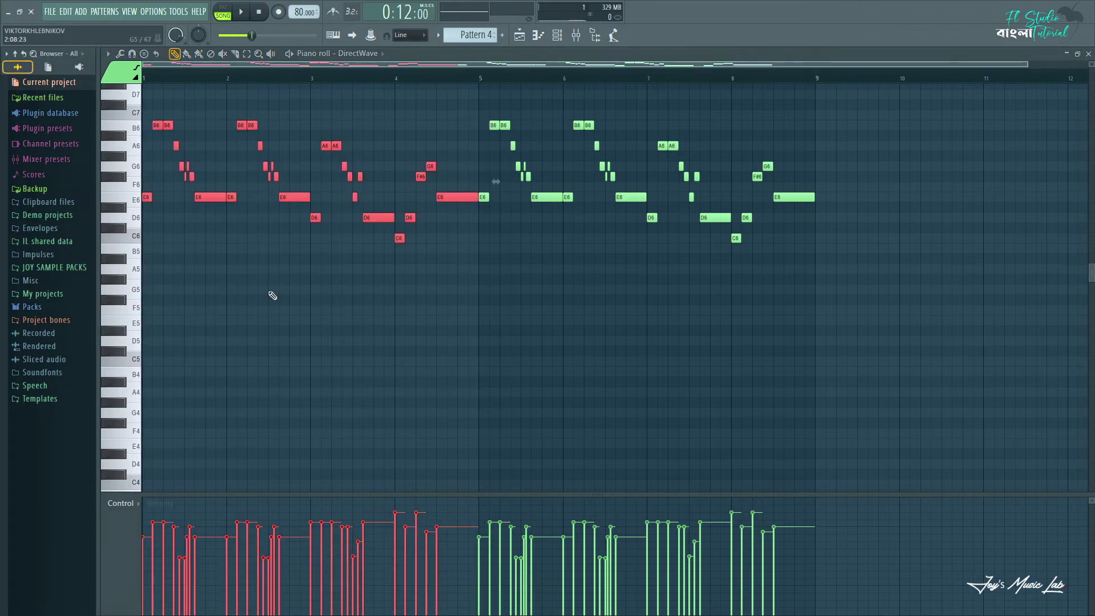
pyautogui.hotkey('ctrl', 'd')
pyautogui.click(1088, 54)
pyautogui.press('space')
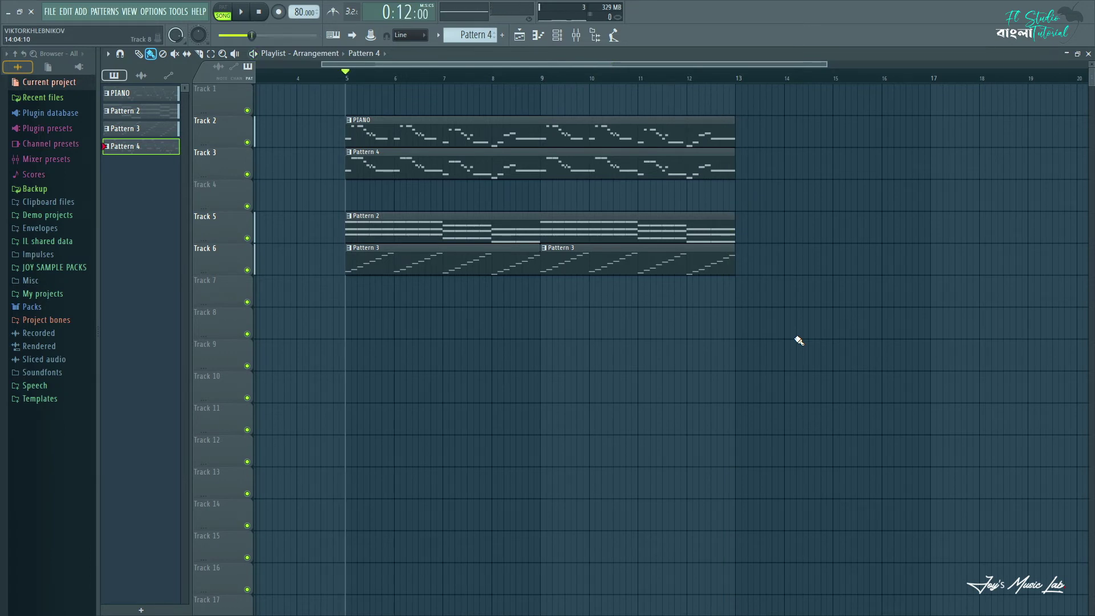
pyautogui.click(559, 35)
pyautogui.press('F9')
# - Place KICK - JOY samples from the JOY pack on Track 8 in bar 9, on beats 1, 2.5, 3 and 4.5
pyautogui.scroll(-2, 365, 76)
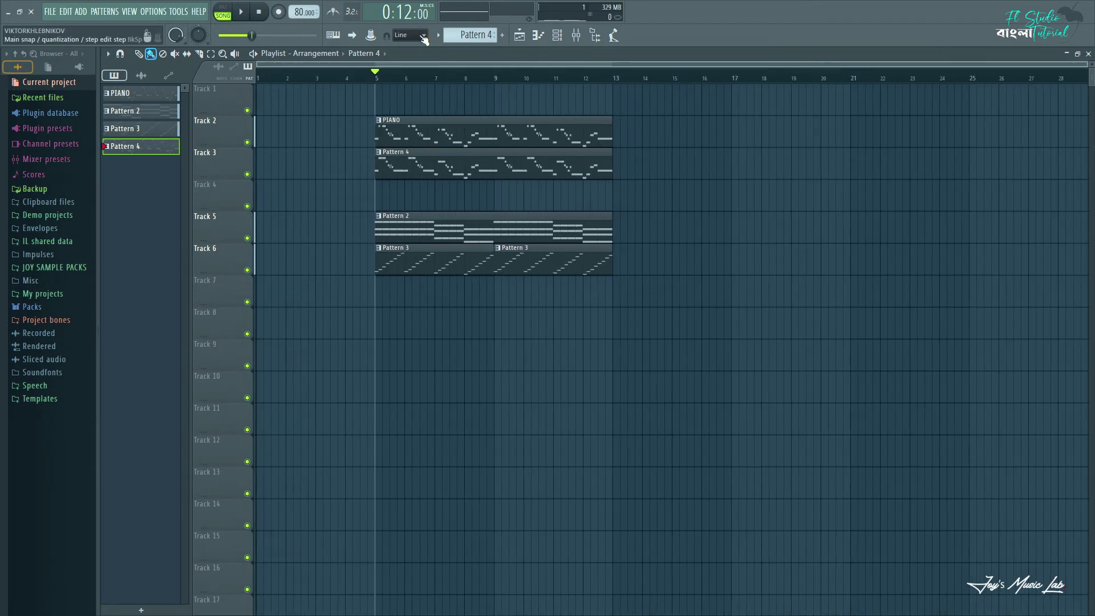
pyautogui.scroll(5, 570, 78)
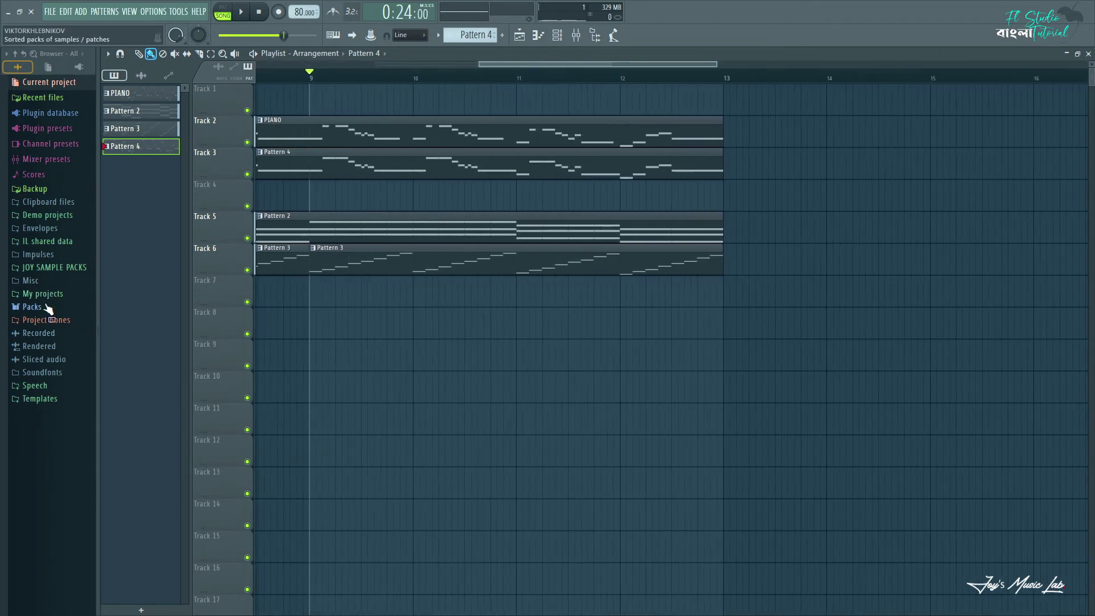
pyautogui.click(45, 307)
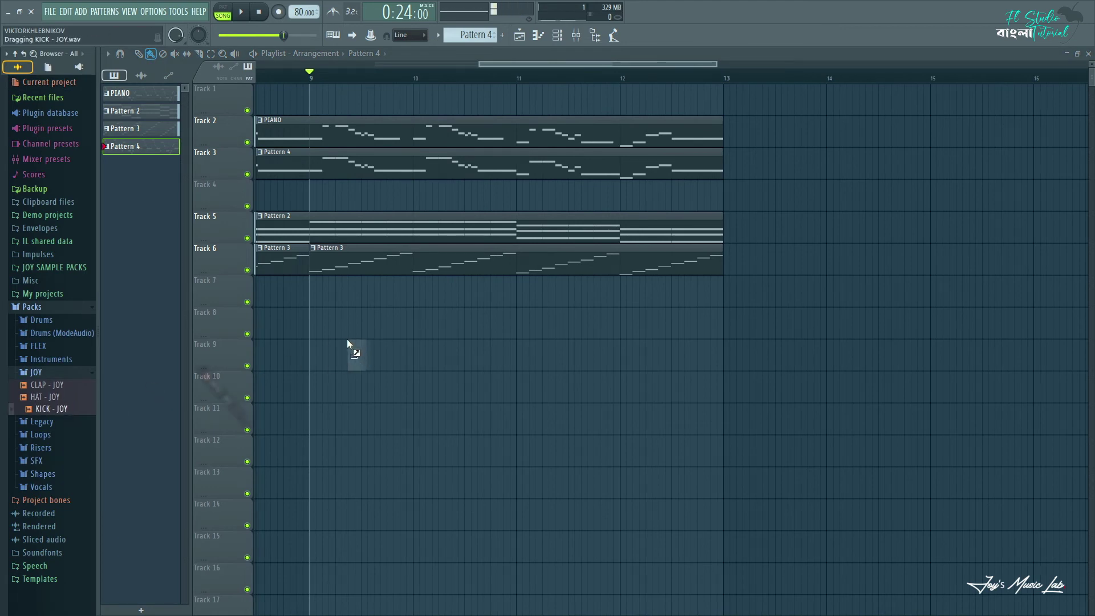
pyautogui.moveTo(322, 336); pyautogui.dragTo(321, 337)
pyautogui.scroll(6, 515, 329)
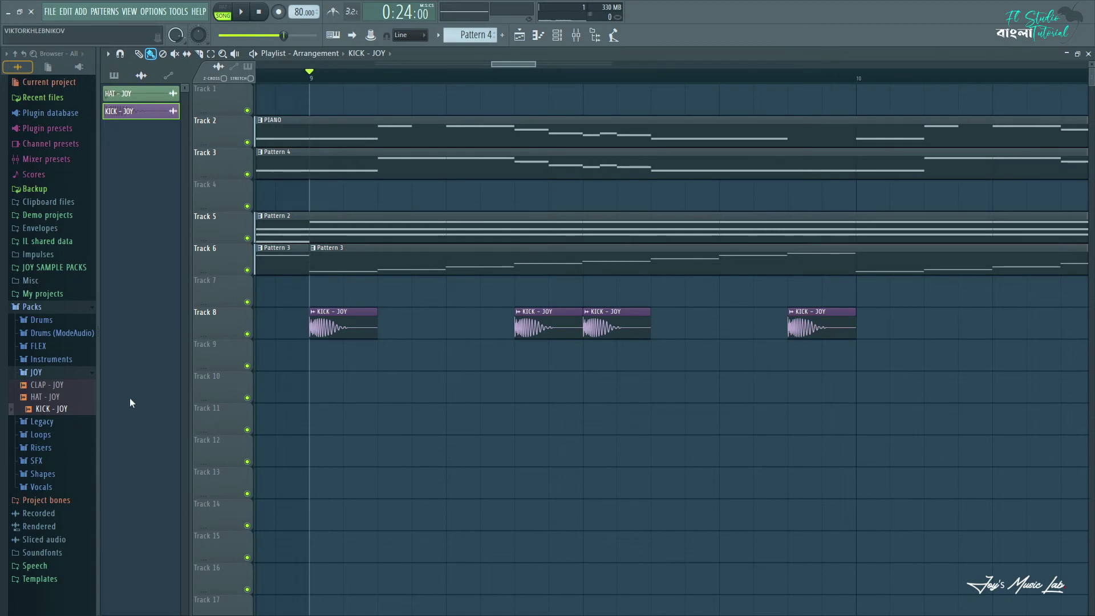
# - Repeat bar 9's kick rhythm through bars 10 to 12 on Track 8 and play the section
pyautogui.scroll(-5, 391, 80)
pyautogui.moveTo(555, 372); pyautogui.dragTo(368, 308)
pyautogui.hotkey('ctrl', 'b')
pyautogui.moveTo(654, 370); pyautogui.dragTo(368, 308)
pyautogui.moveTo(375, 326); pyautogui.dragTo(582, 326)
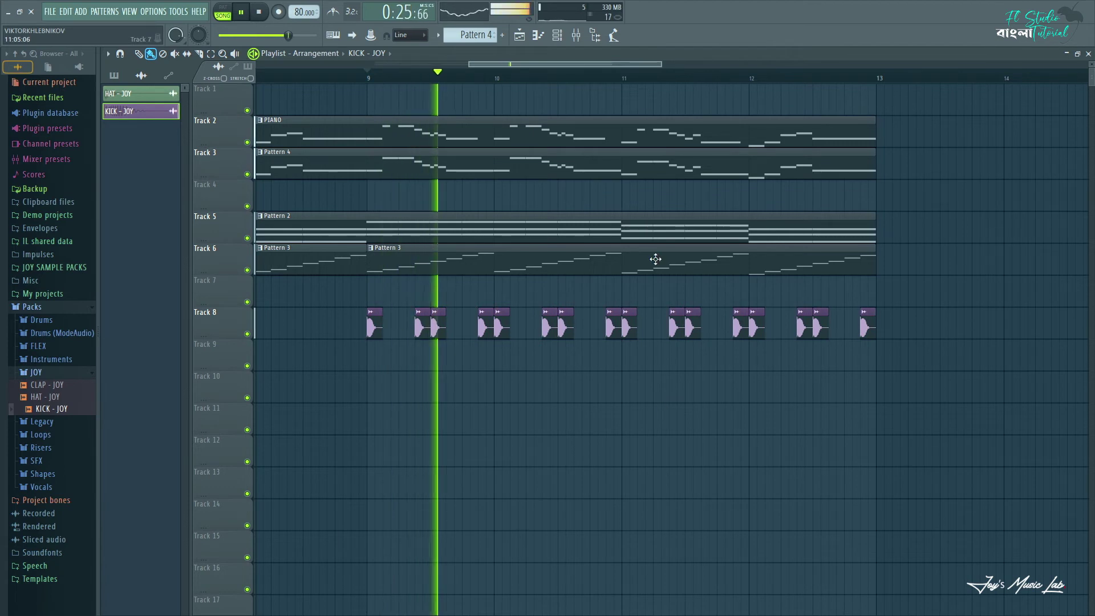
# - Route the KICK - JOY clips to mixer track 8, named KICK, and lower that track's volume
pyautogui.click(577, 35)
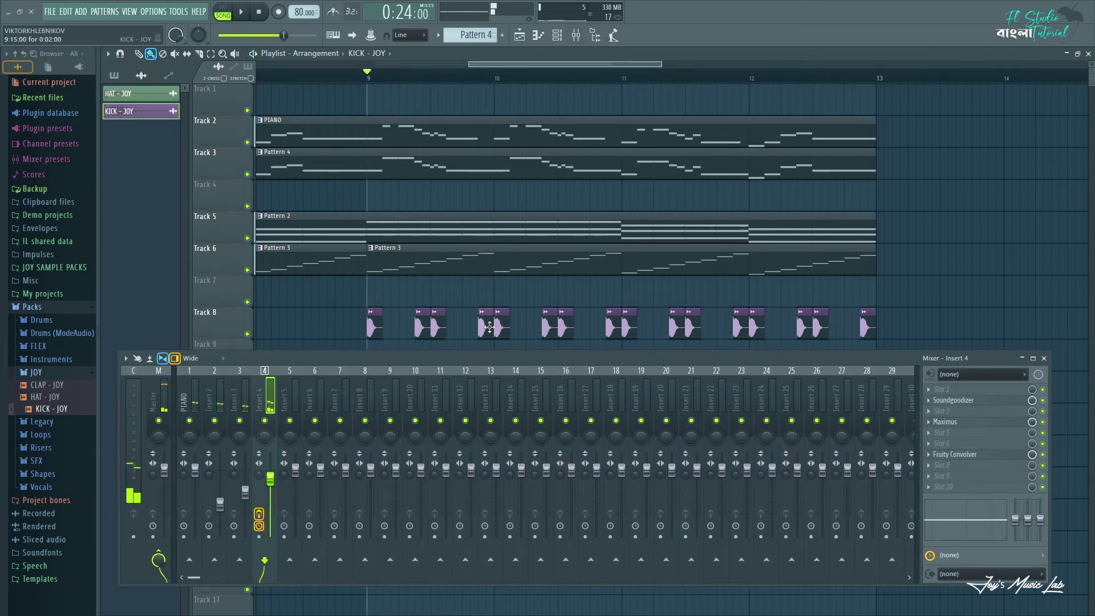
pyautogui.doubleClick(489, 327)
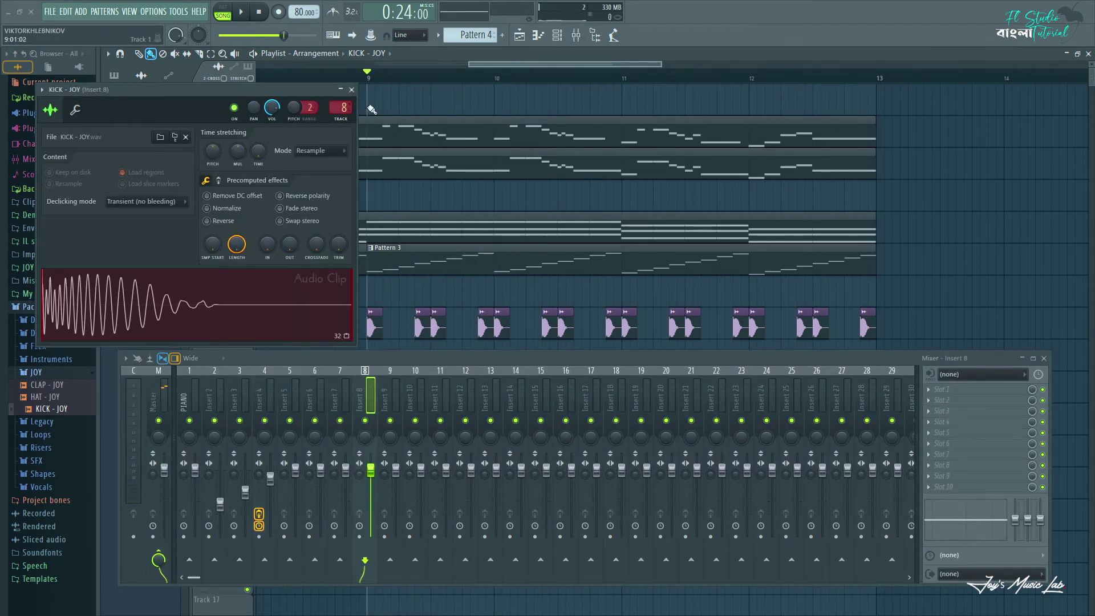
pyautogui.click(351, 90)
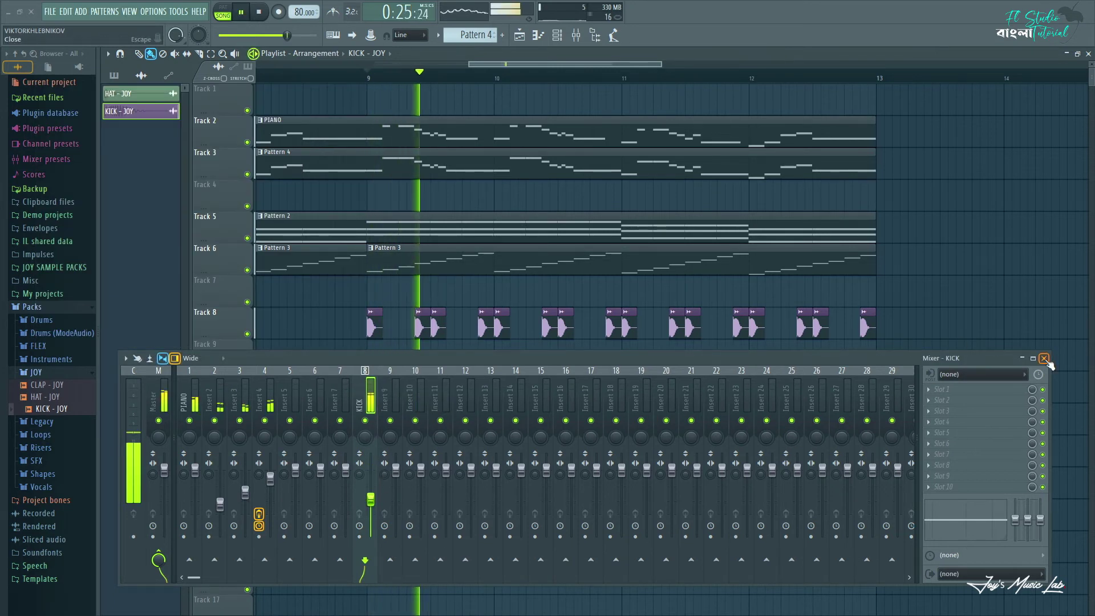
# - Remove the KICK - JOY clip on beat 4.5 of bar 10 and replace bars 11 and 12's kicks with a duplicate of bars 9 and 10
pyautogui.click(1044, 359)
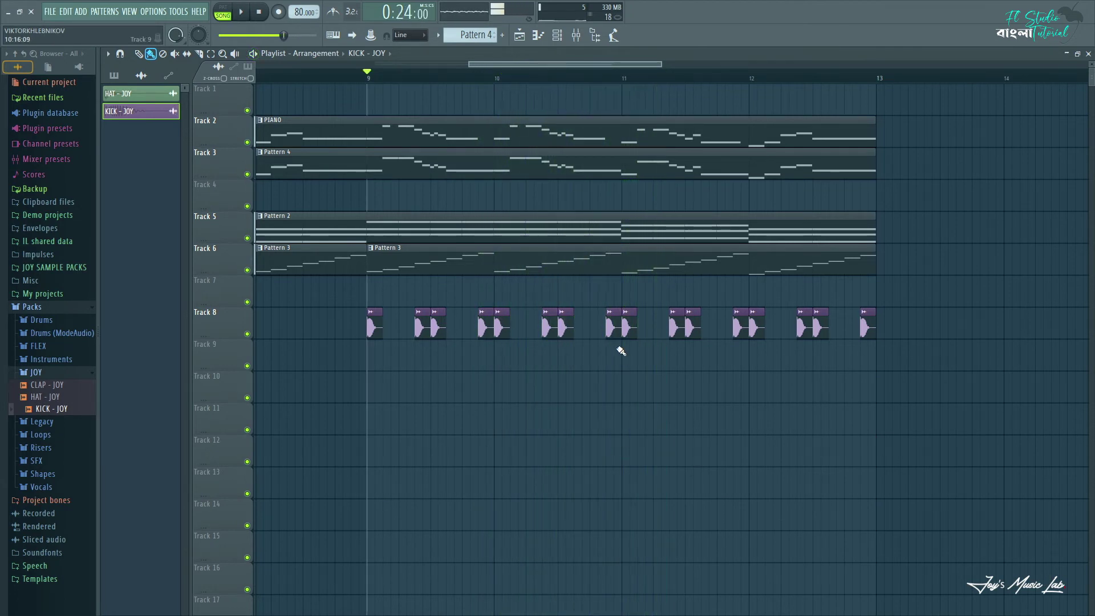
pyautogui.rightClick(614, 330)
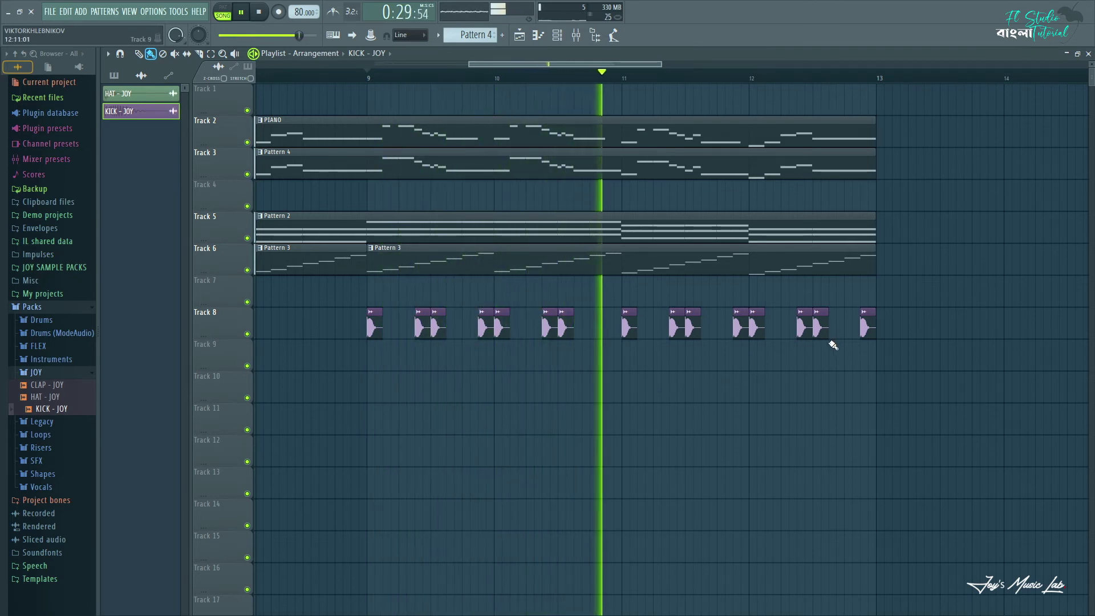
pyautogui.press('space')
pyautogui.rightClick(868, 330)
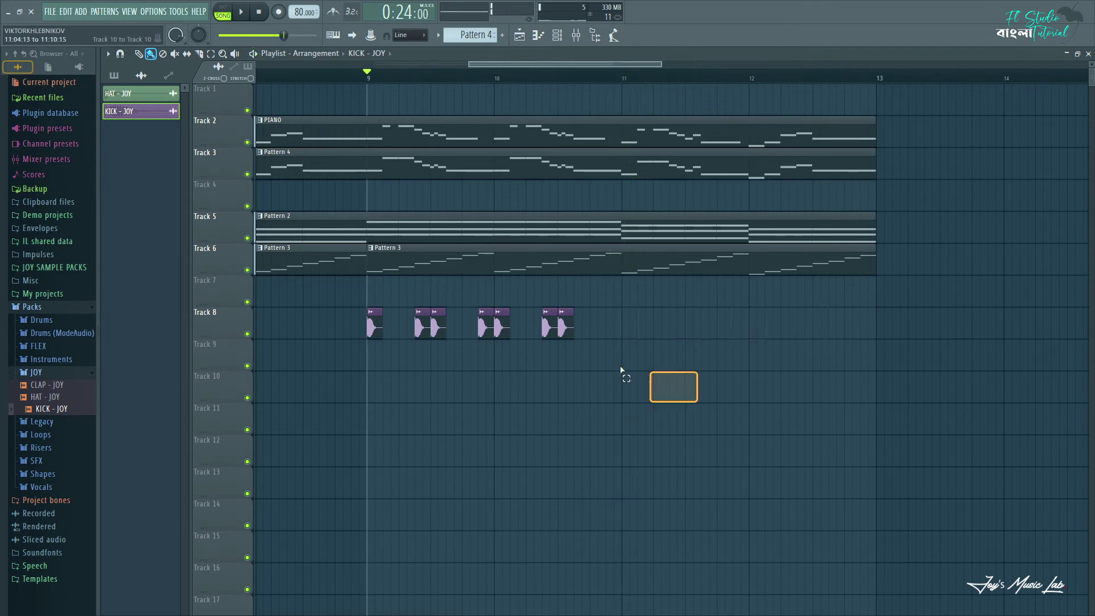
pyautogui.moveTo(622, 370); pyautogui.dragTo(339, 307)
pyautogui.hotkey('ctrl', 'b')
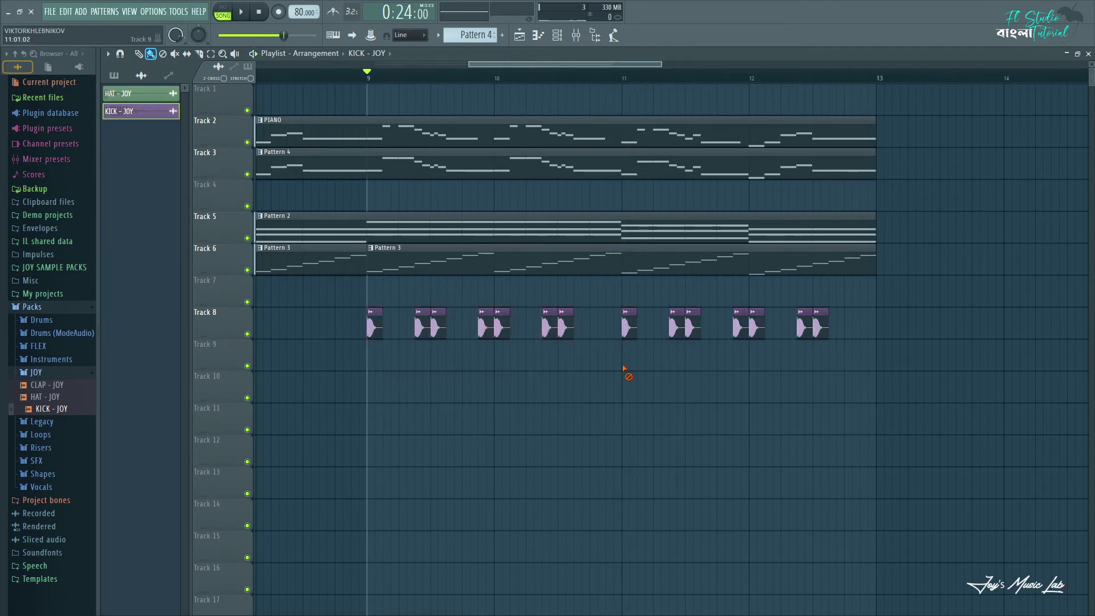
pyautogui.press('space')
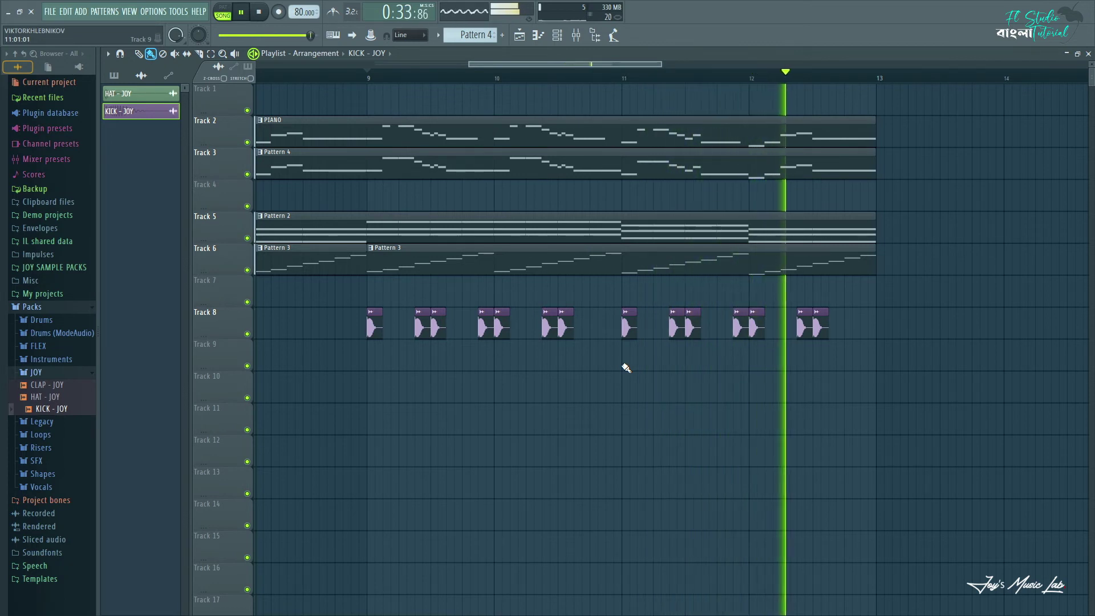
pyautogui.press('space')
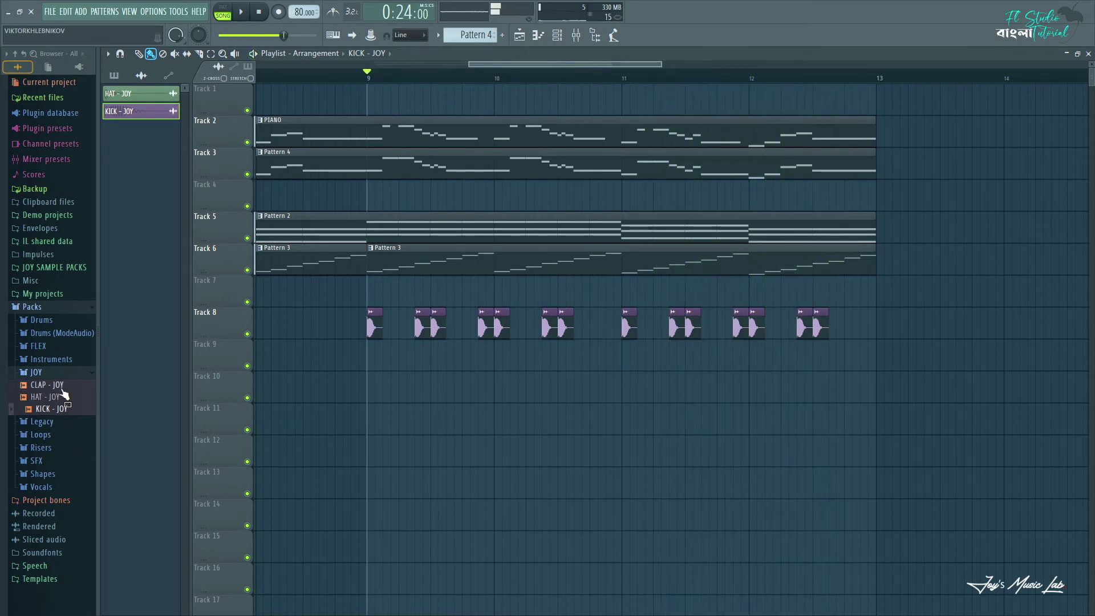
# - Place CLAP - JOY clips on Track 9 on beats 2 and 4 of bars 9 to 12, routed to mixer track 9 at a lowered volume
pyautogui.moveTo(497, 370); pyautogui.dragTo(403, 359)
pyautogui.click(465, 357)
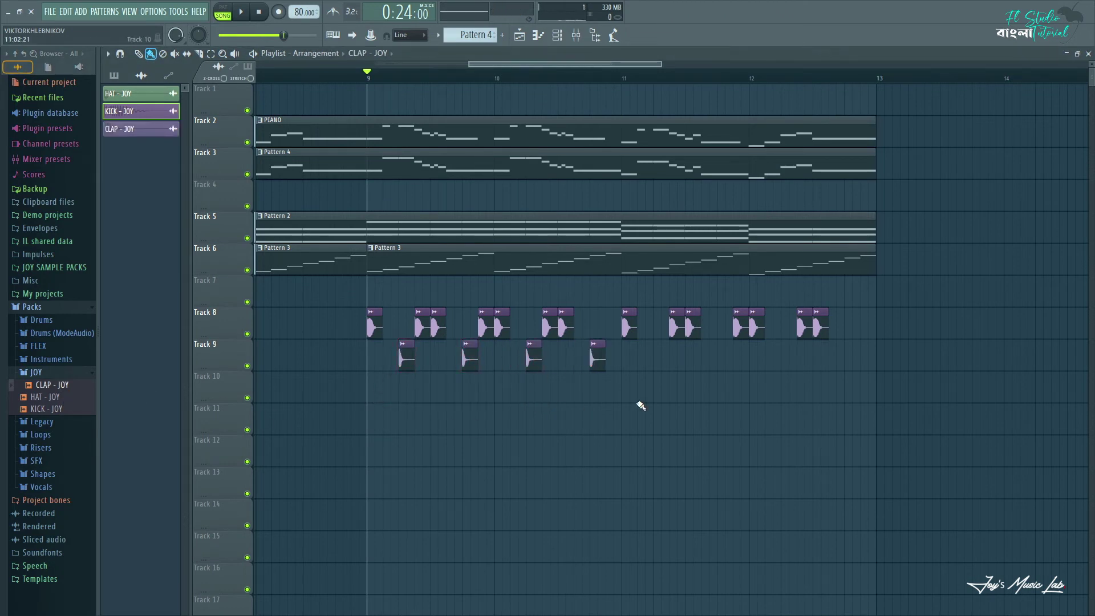
pyautogui.moveTo(642, 405); pyautogui.dragTo(409, 359)
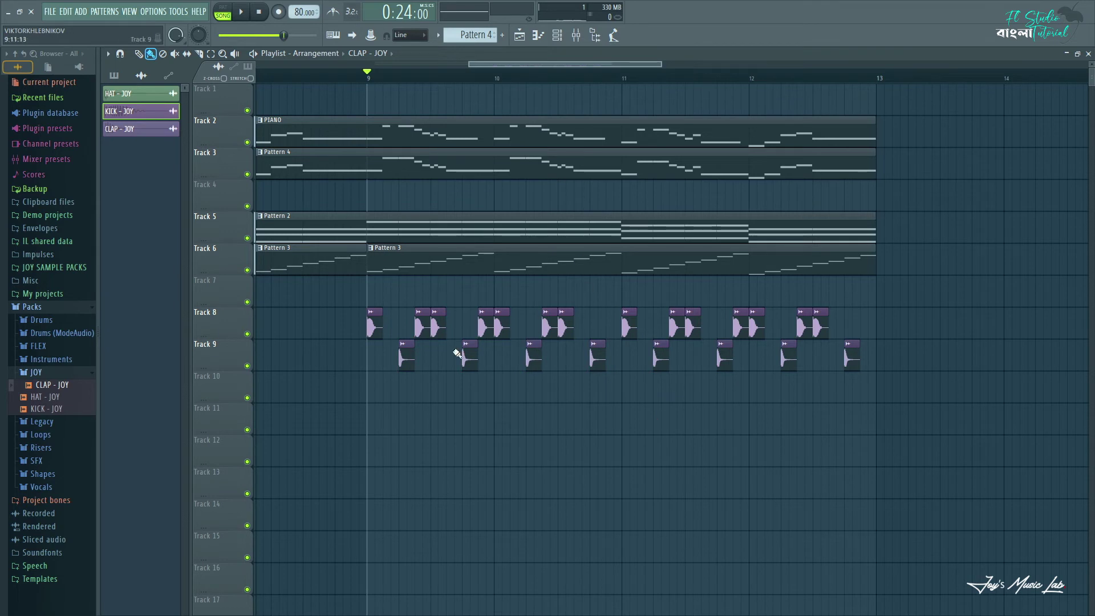
pyautogui.doubleClick(467, 355)
pyautogui.doubleClick(358, 122)
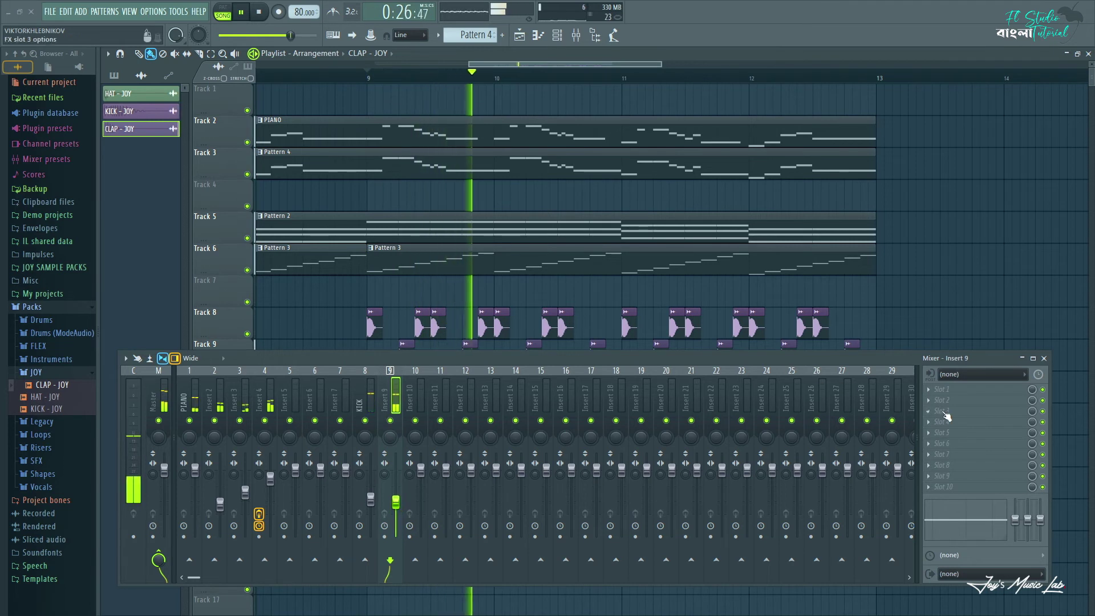
# - Add Fruity Reeverb 2 to slot 3 of the clap's mixer track, using the Large Hall preset and a 24% mix level
pyautogui.click(945, 413)
pyautogui.moveTo(868, 346)
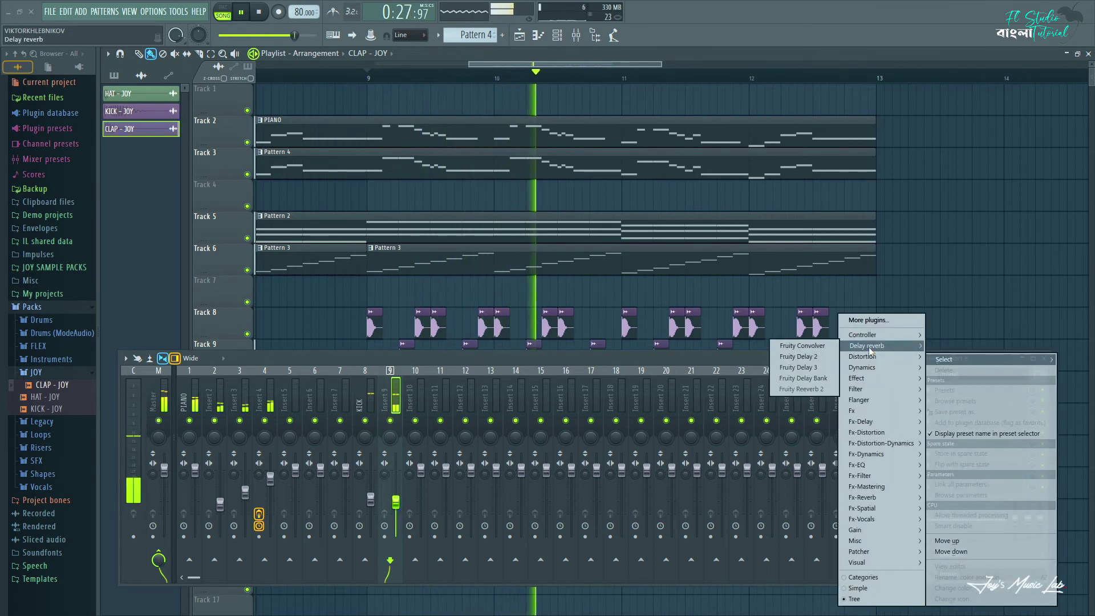
pyautogui.click(810, 388)
pyautogui.click(358, 150)
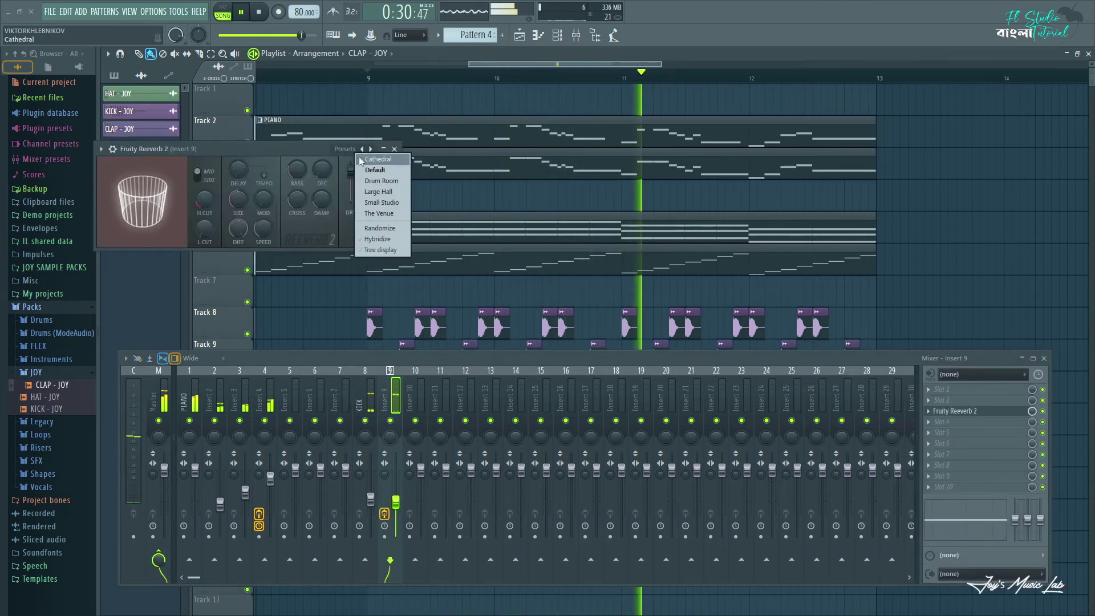
pyautogui.click(388, 191)
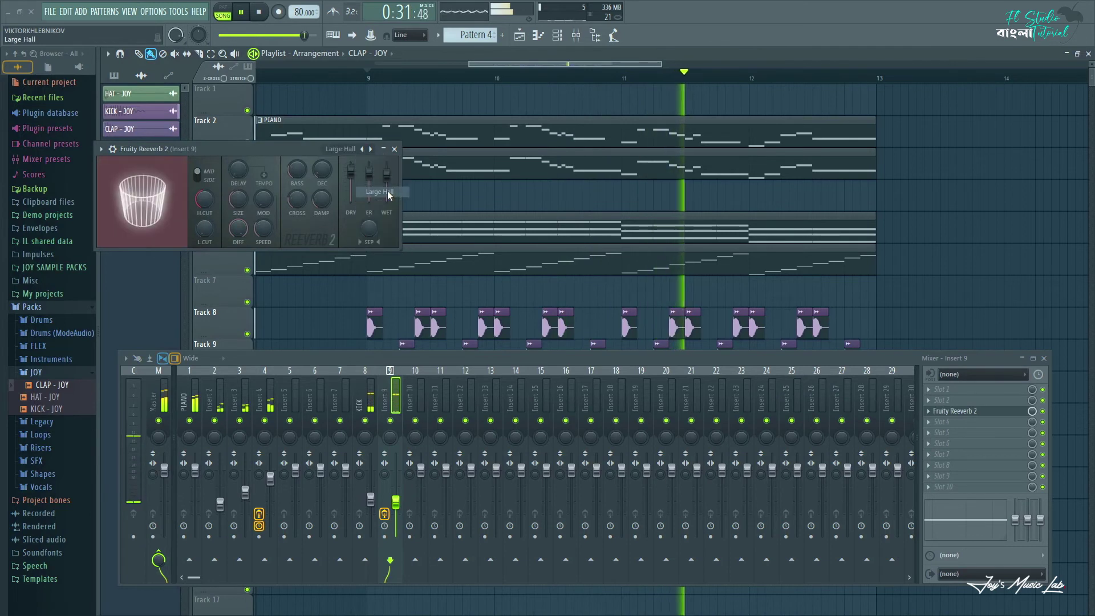
pyautogui.click(394, 149)
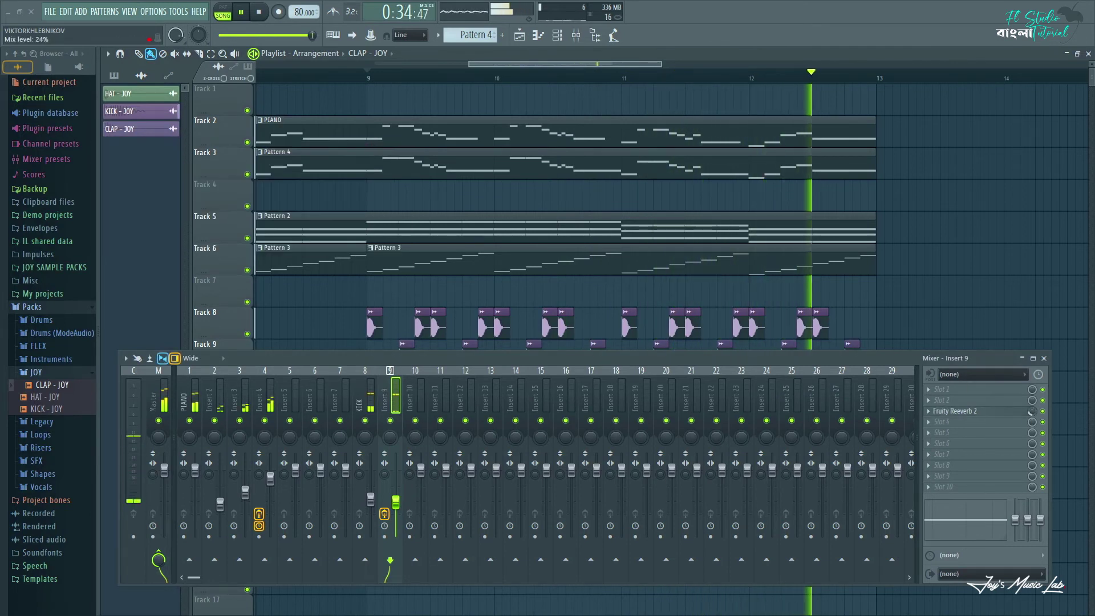
pyautogui.click(1044, 358)
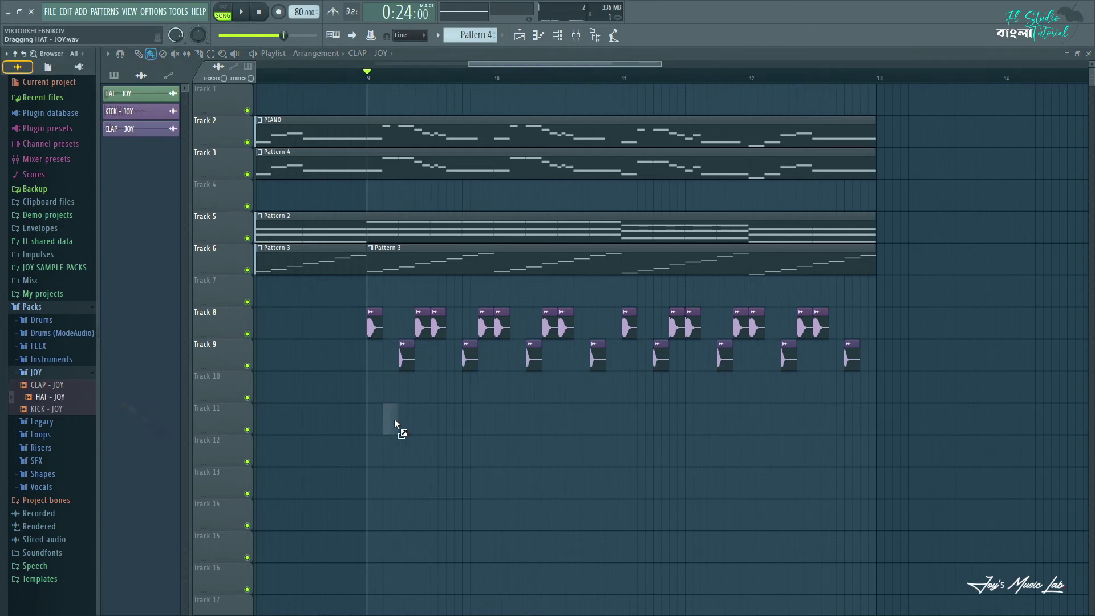
# - Place HAT - JOY clips on Track 10 every half beat of bar 9, with an extra hat a quarter beat before beat 4
pyautogui.moveTo(394, 422); pyautogui.dragTo(370, 388)
pyautogui.scroll(3, 384, 388)
pyautogui.click(385, 393)
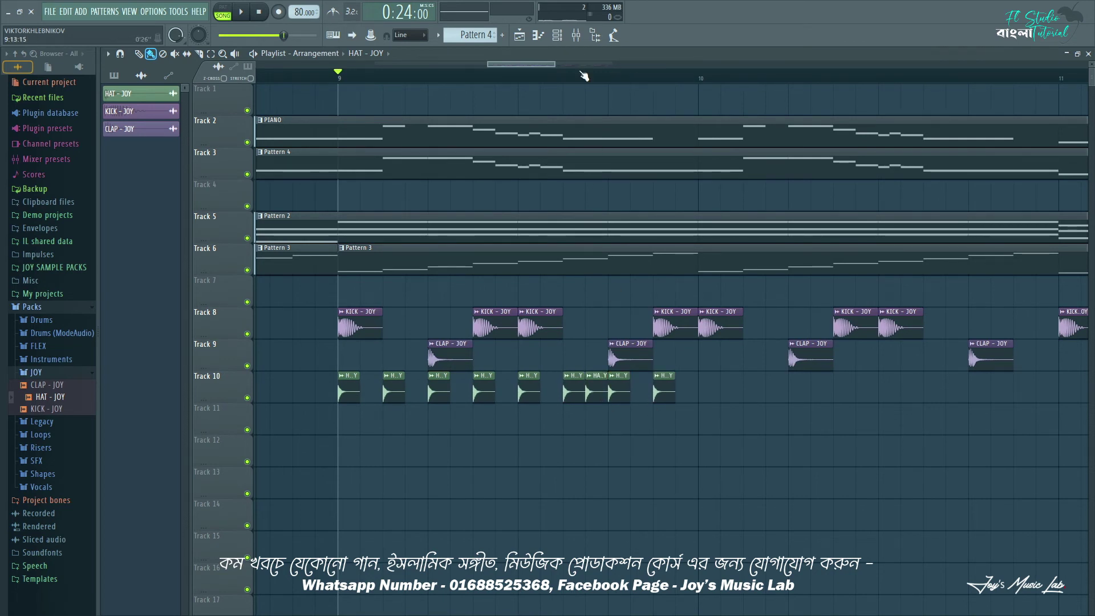
# - Add a fast hat roll leading into beat 4 of bar 9 with 1/4 step snap, restore Line snap and play the bar
pyautogui.scroll(2, 583, 76)
pyautogui.click(408, 35)
pyautogui.click(418, 95)
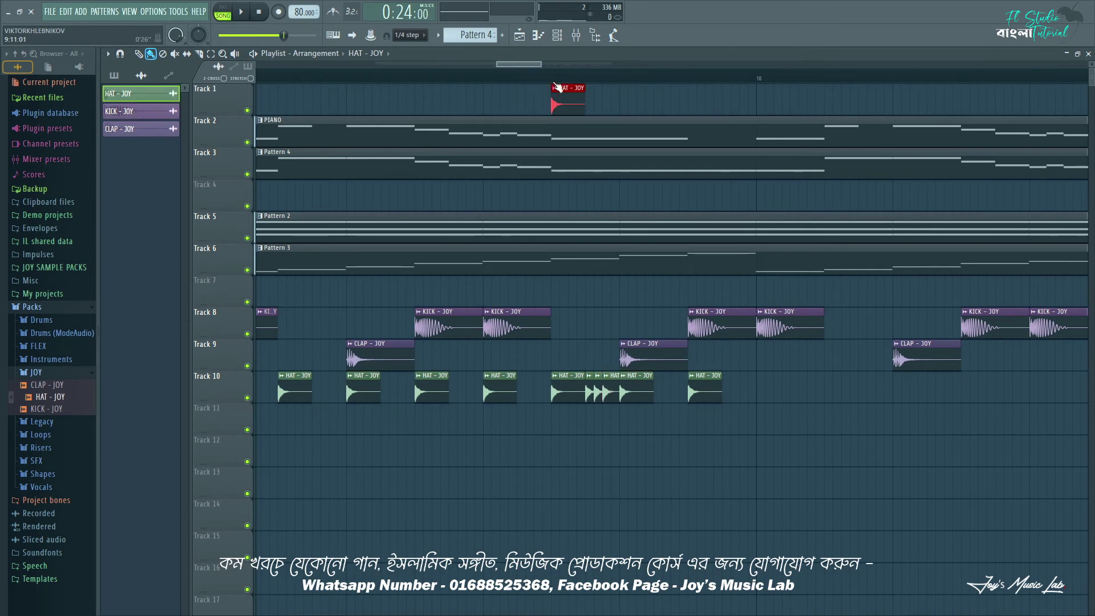
pyautogui.press('space')
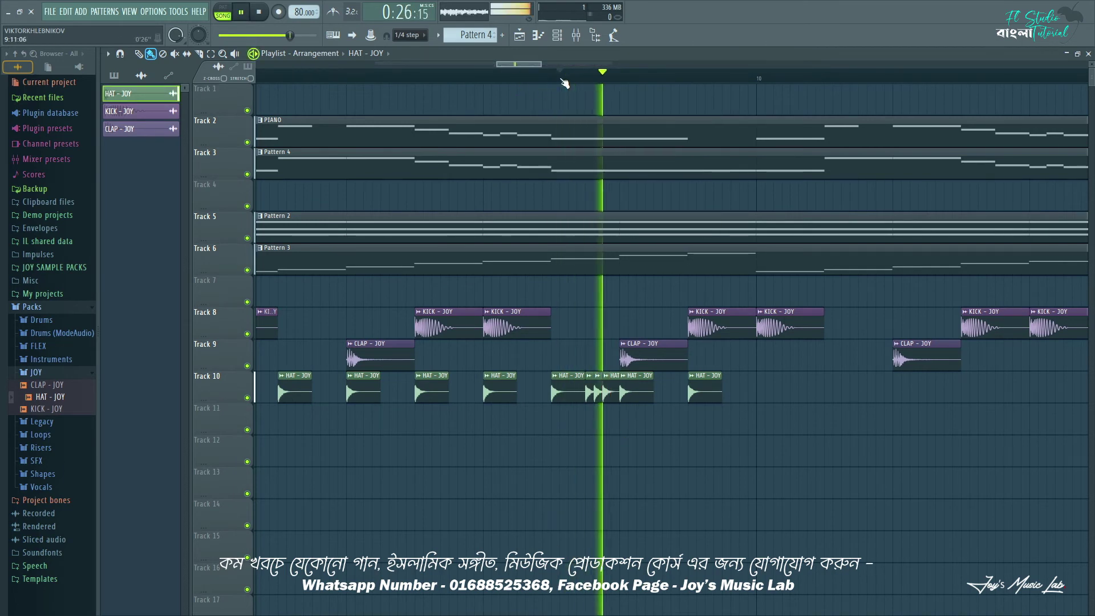
pyautogui.press('space')
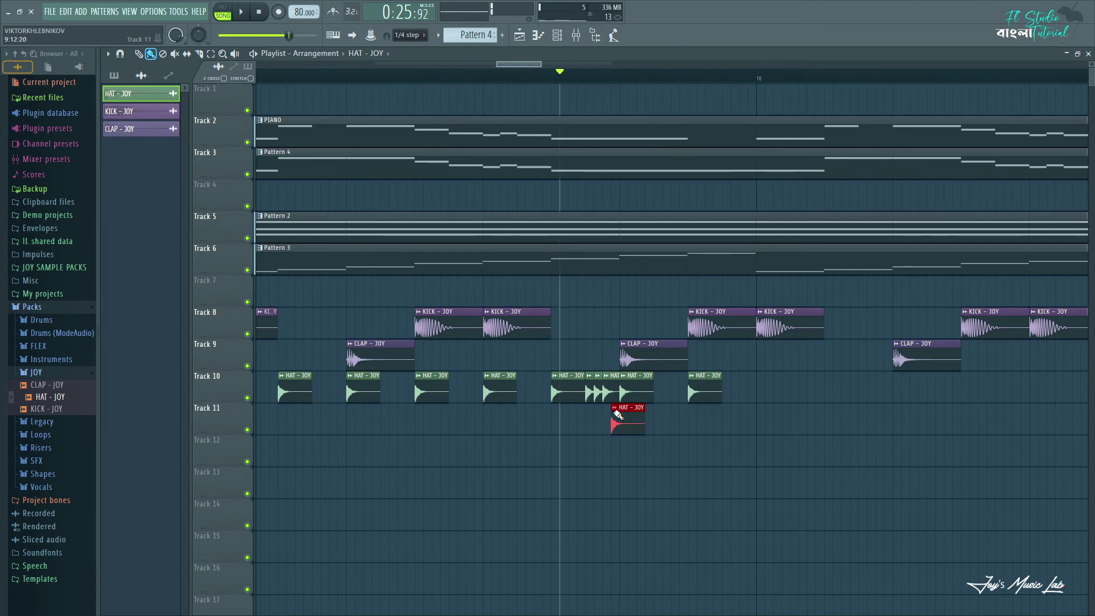
pyautogui.scroll(-2, 567, 84)
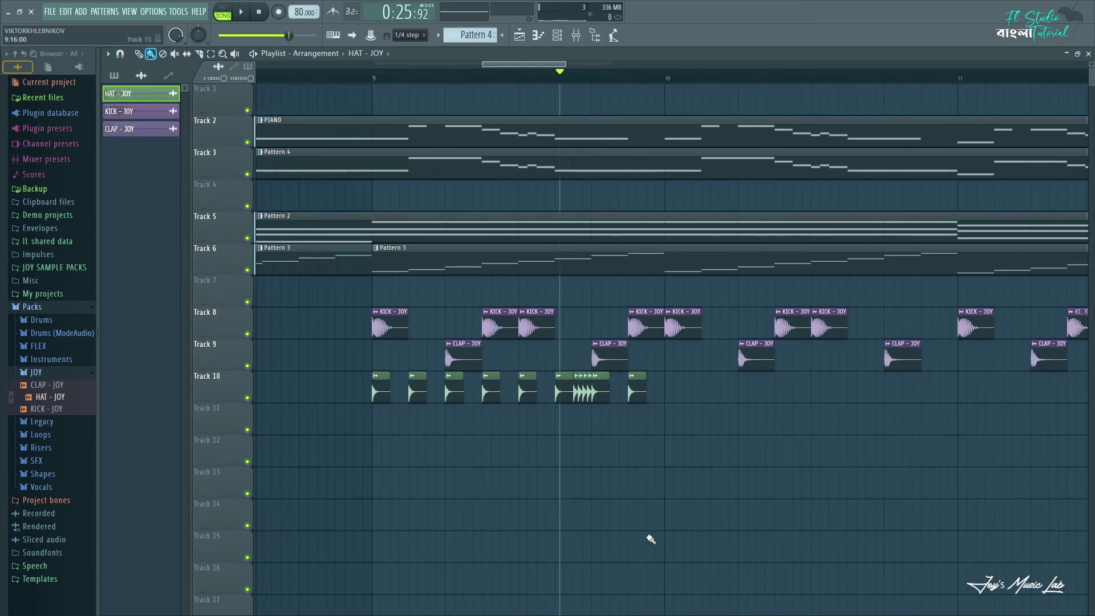
pyautogui.click(414, 36)
pyautogui.click(413, 53)
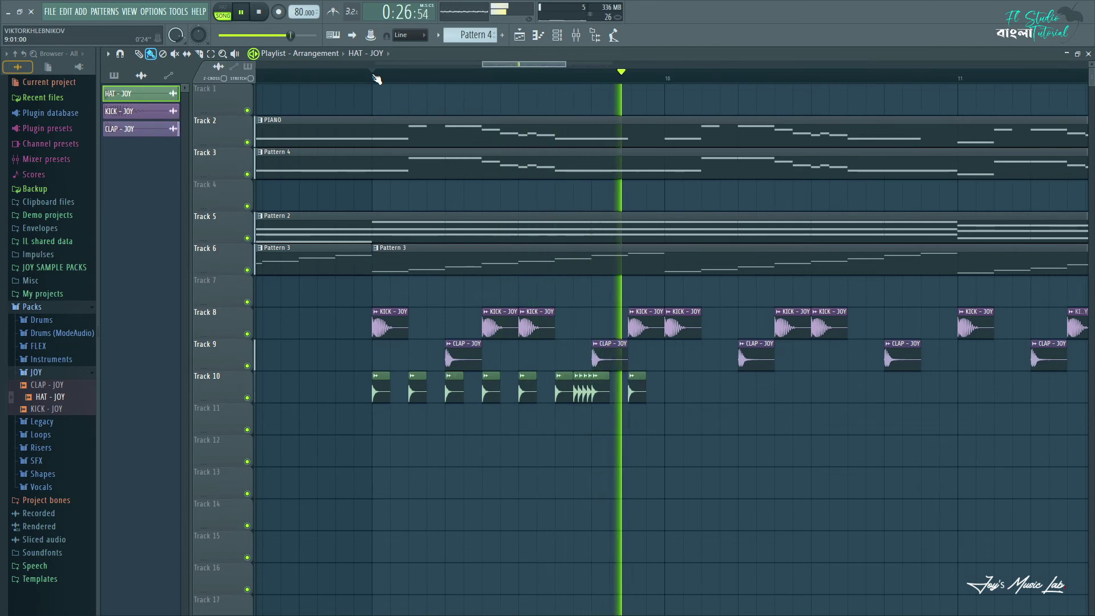
pyautogui.press('space')
# - Route the HAT - JOY clips to mixer track 10 and lower that track's volume
pyautogui.click(576, 35)
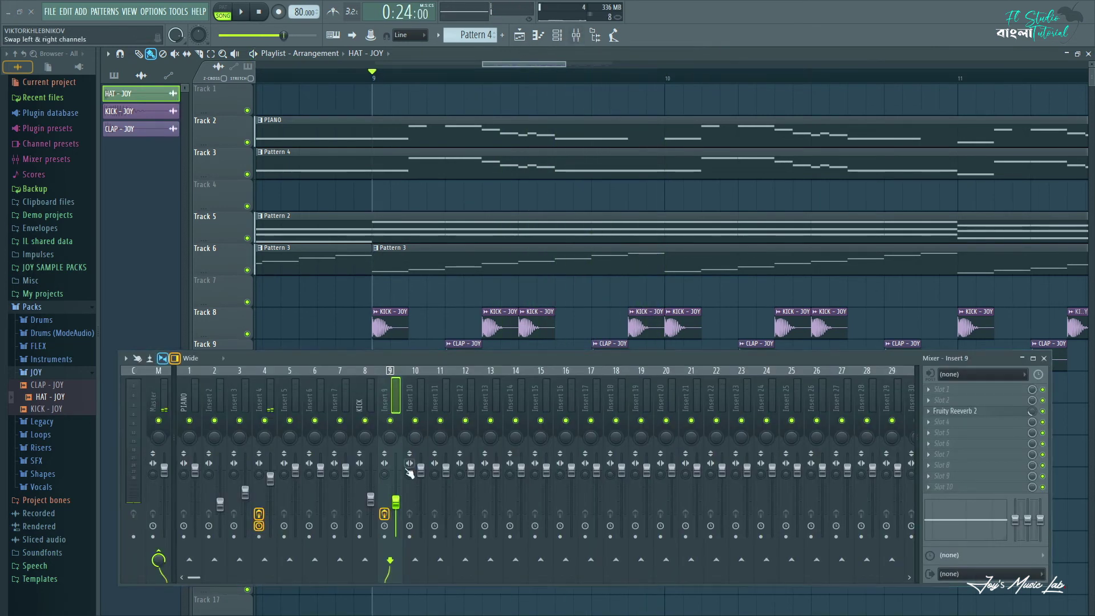
pyautogui.scroll(-3, 471, 268)
pyautogui.doubleClick(486, 288)
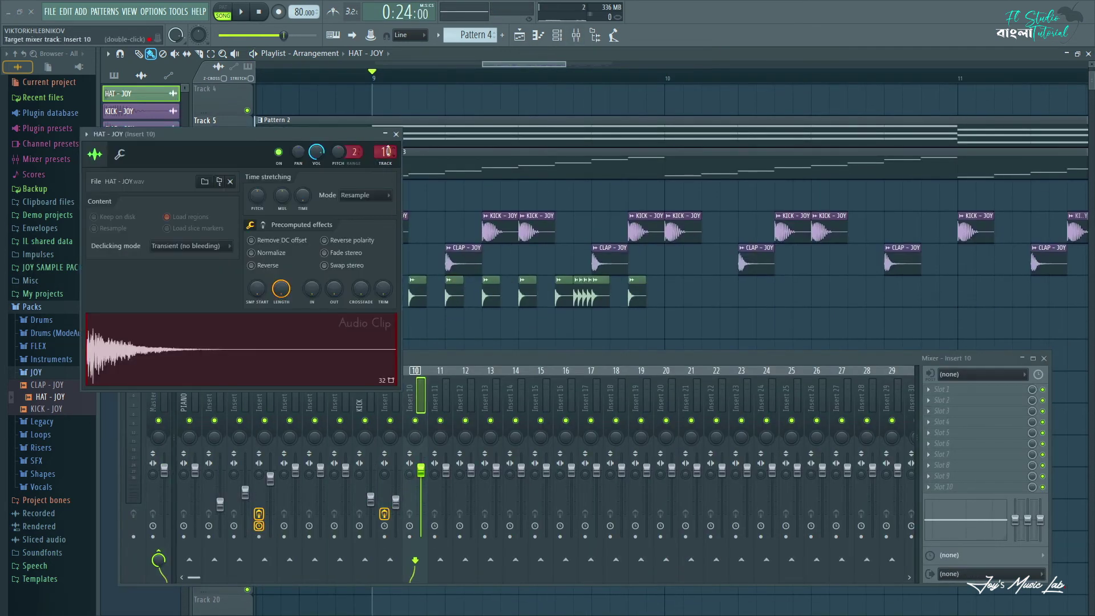
pyautogui.moveTo(421, 470); pyautogui.dragTo(421, 496)
pyautogui.click(396, 134)
pyautogui.press('F9')
# - Fill bar 10 with half-beat hats, doubled between beats 3 and 4, and duplicate bars 9 and 10's hats into bars 11 and 12
pyautogui.click(645, 306)
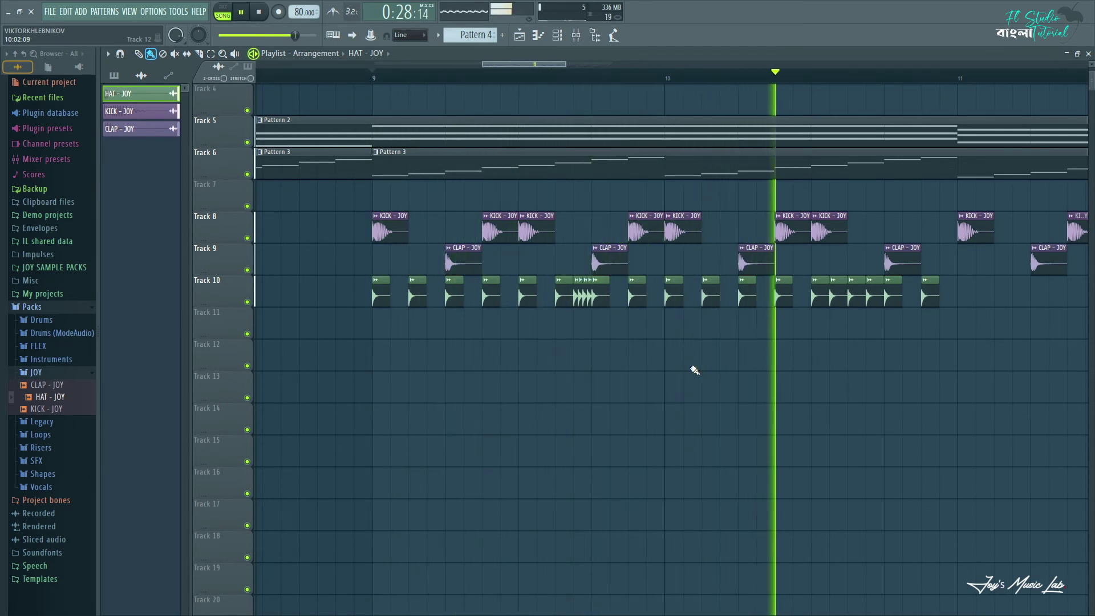
pyautogui.press('space')
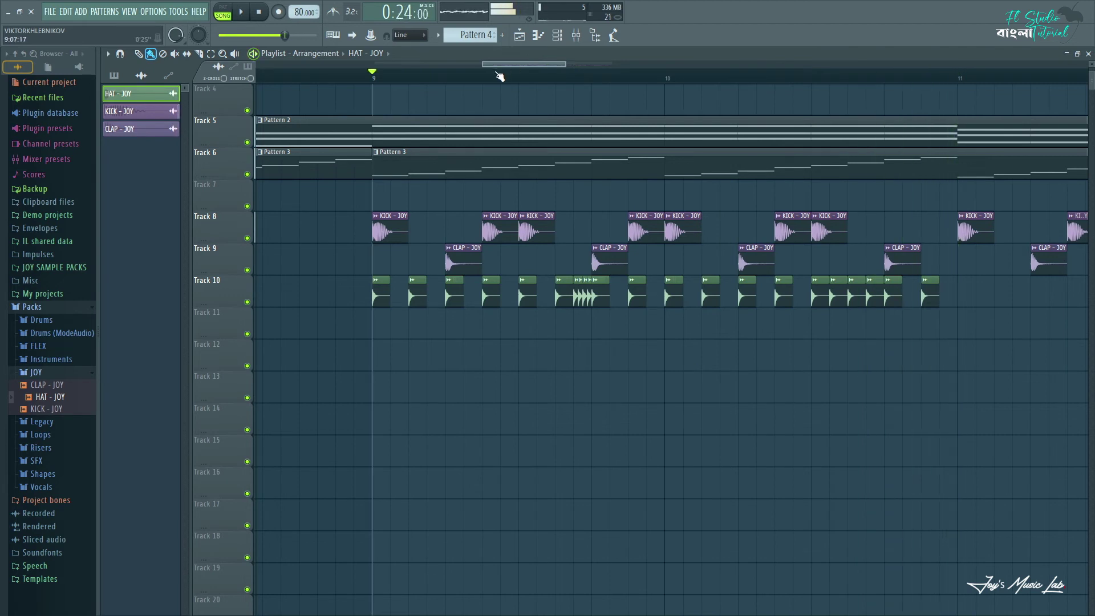
pyautogui.scroll(-4, 499, 76)
pyautogui.moveTo(690, 335); pyautogui.dragTo(350, 276)
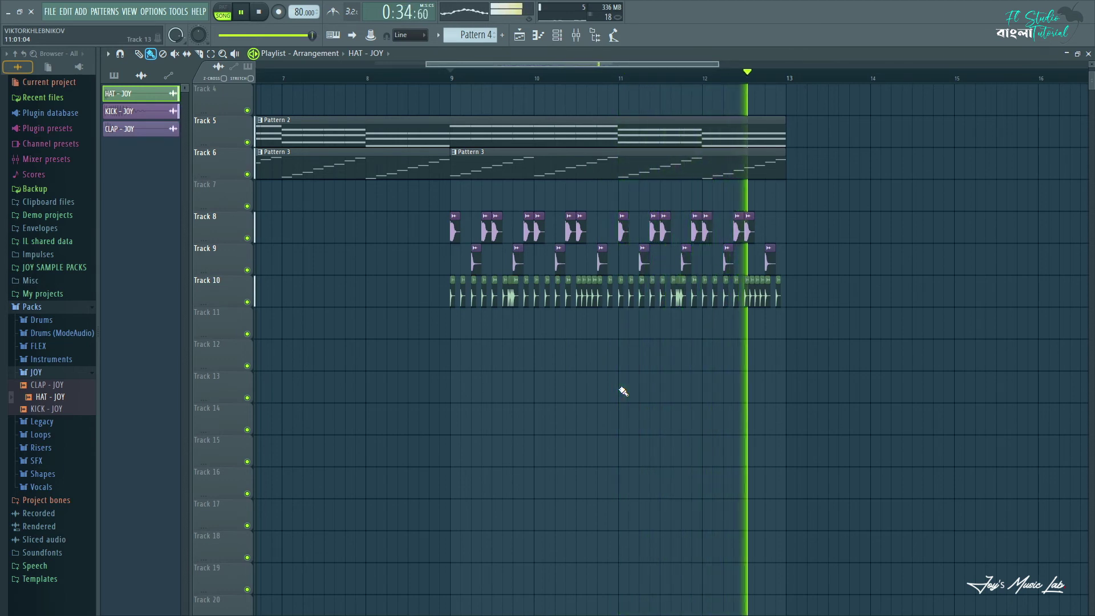
pyautogui.press('space')
# - Copy the hats of bars 9 to 12 to bars 5 to 8 on Track 10 and play the arrangement from bar 5
pyautogui.scroll(3, 744, 114)
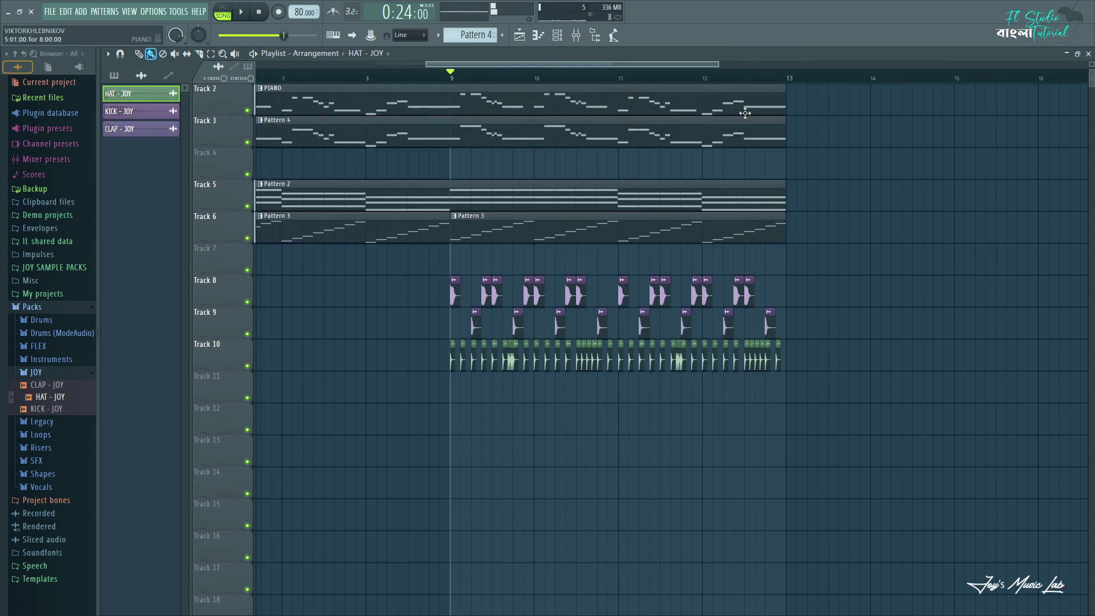
pyautogui.scroll(-4, 812, 91)
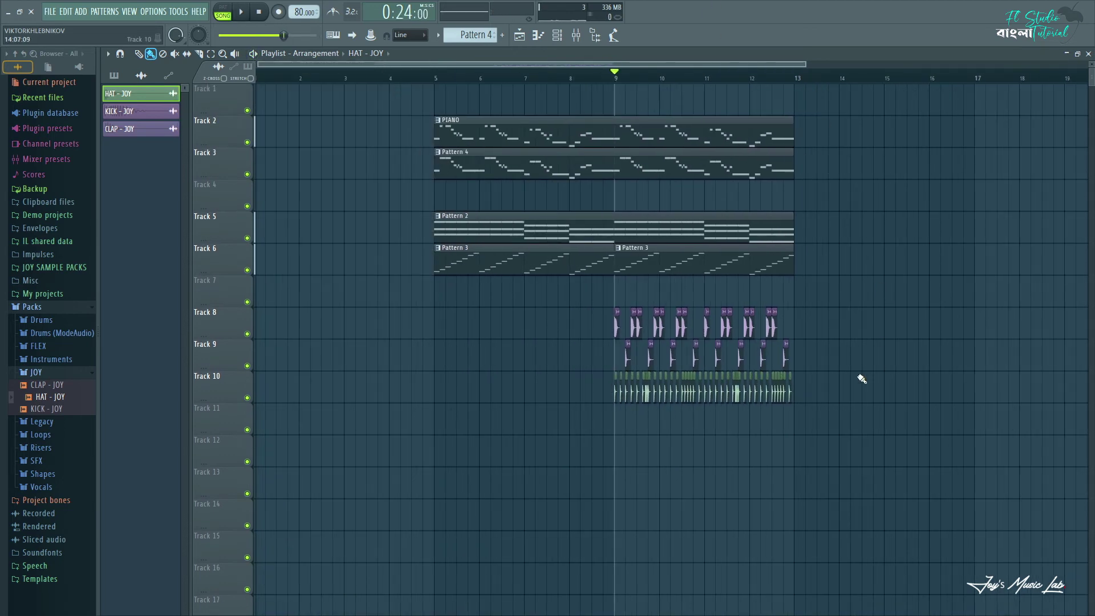
pyautogui.click(672, 396)
pyautogui.moveTo(673, 391); pyautogui.dragTo(536, 392)
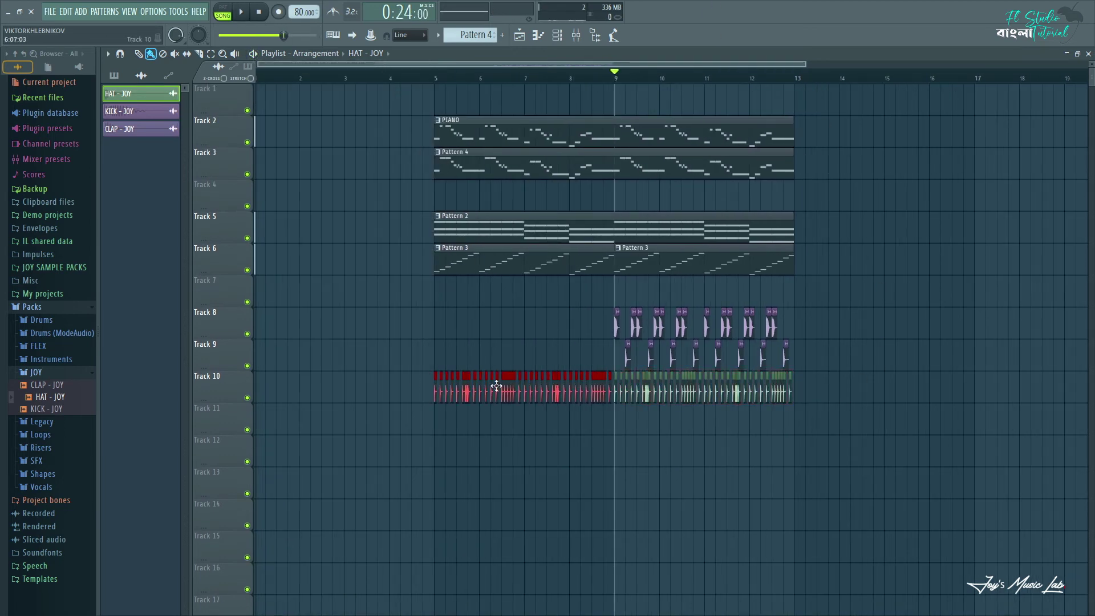
pyautogui.press('space')
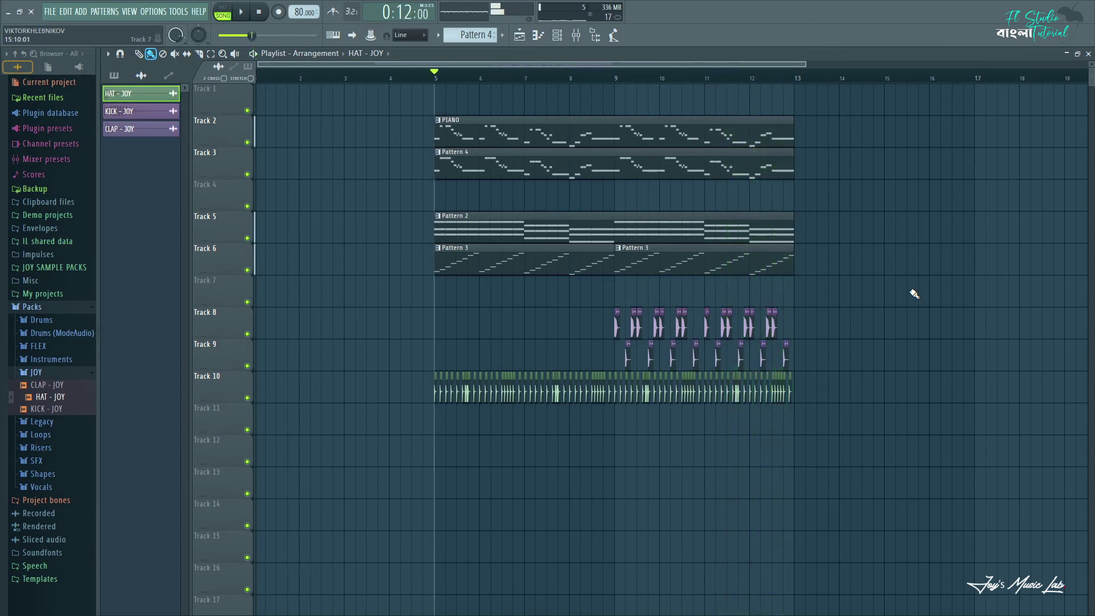
# - Place the 909 Crash sample from the Drums pack's Cymbals on Track 11 at the start of bar 9
pyautogui.click(64, 360)
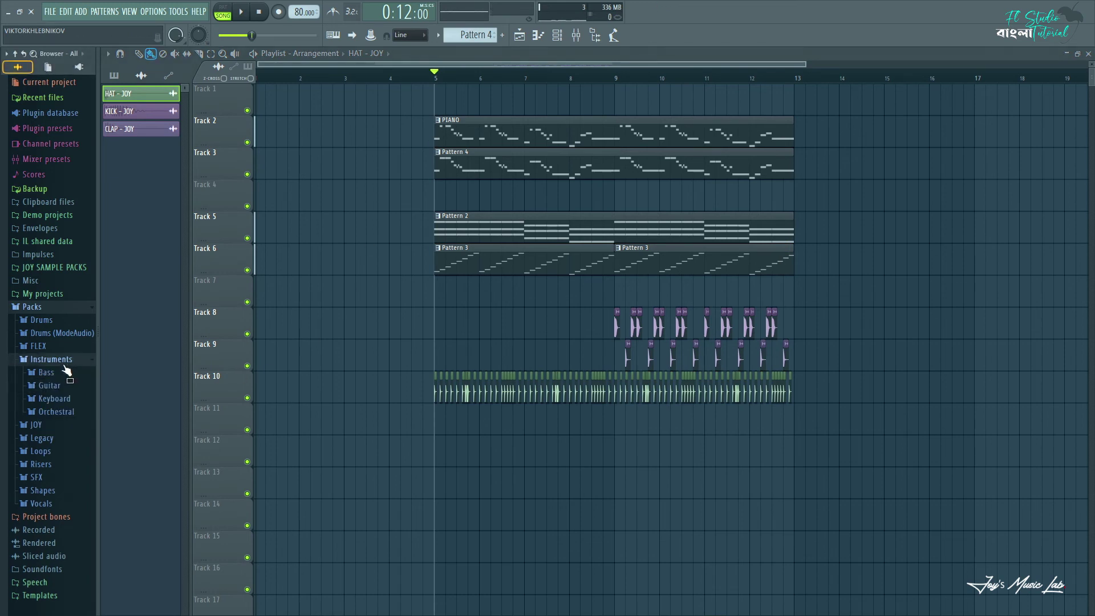
pyautogui.click(67, 322)
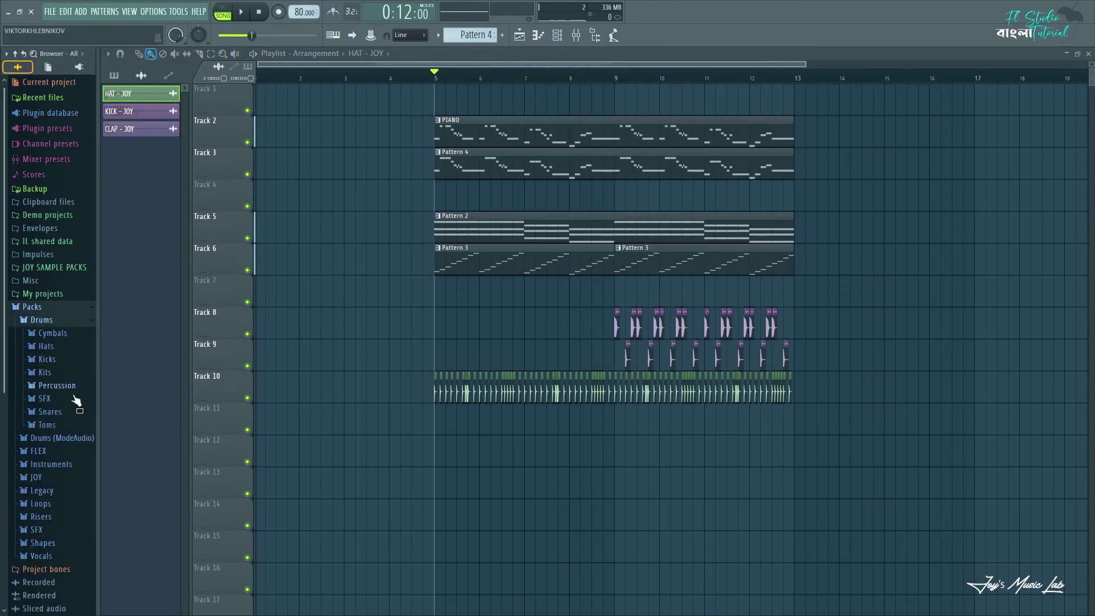
pyautogui.click(52, 333)
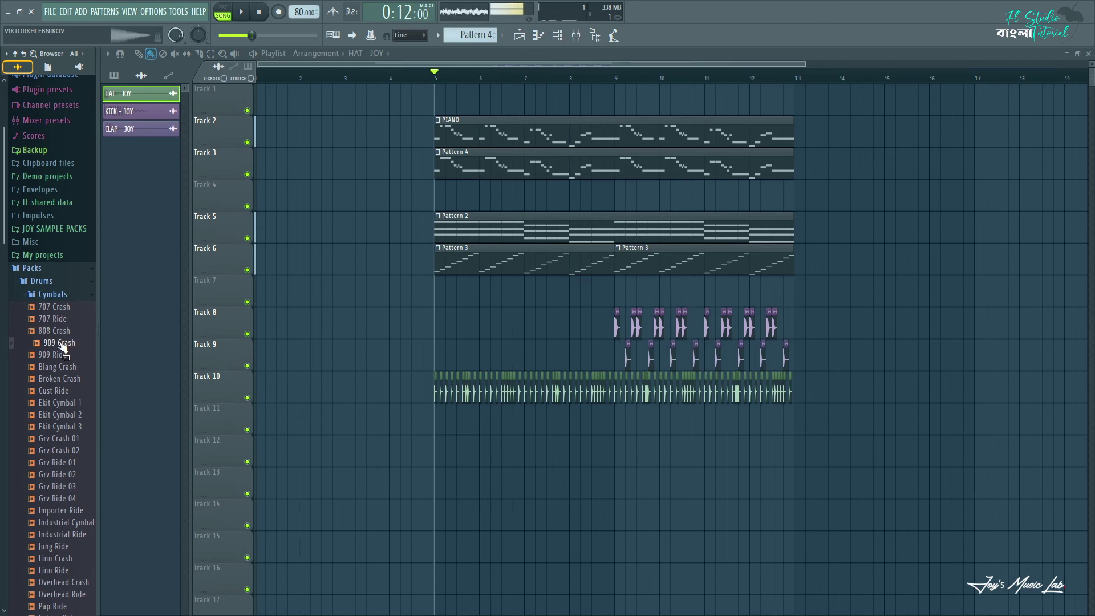
pyautogui.moveTo(551, 448); pyautogui.dragTo(616, 414)
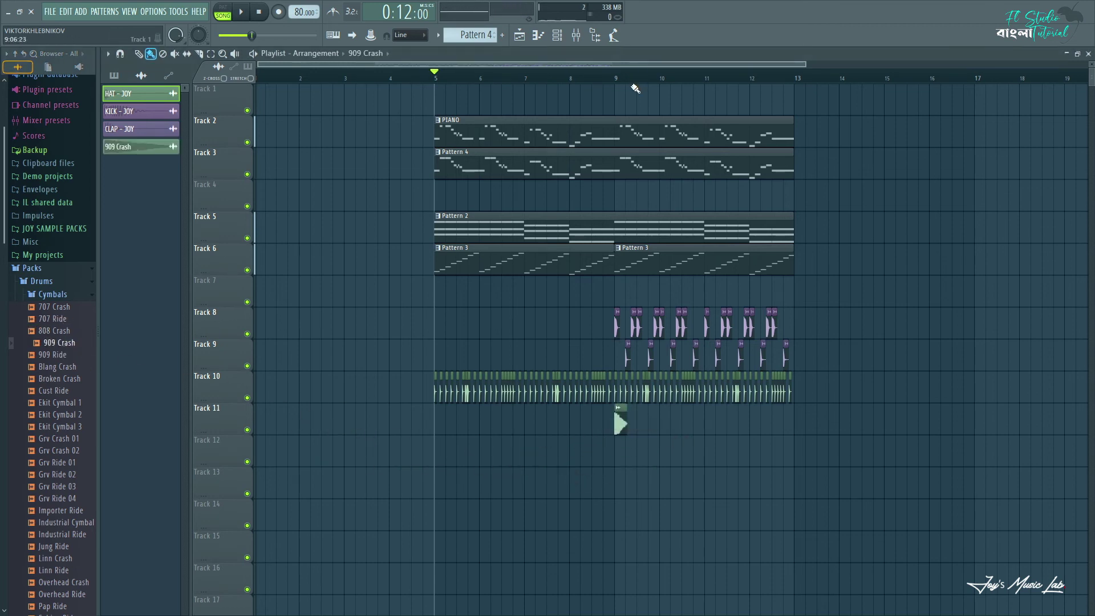
# - Route the 909 Crash to mixer track 11, lowering its channel volume to about 19% and the track's volume to about 79%
pyautogui.scroll(5, 633, 86)
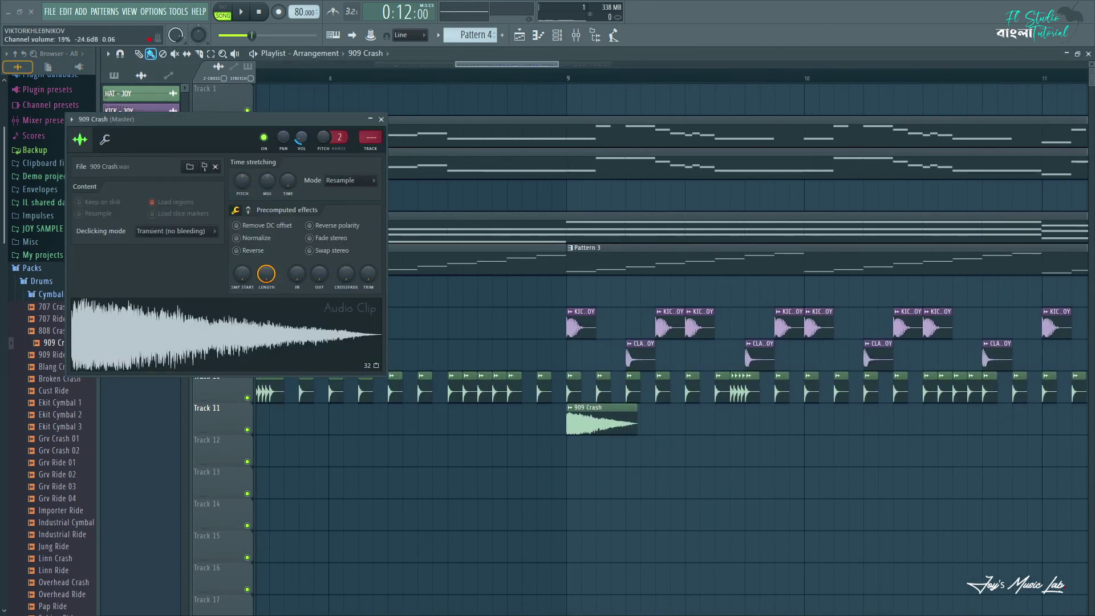
pyautogui.click(381, 119)
pyautogui.press('F9')
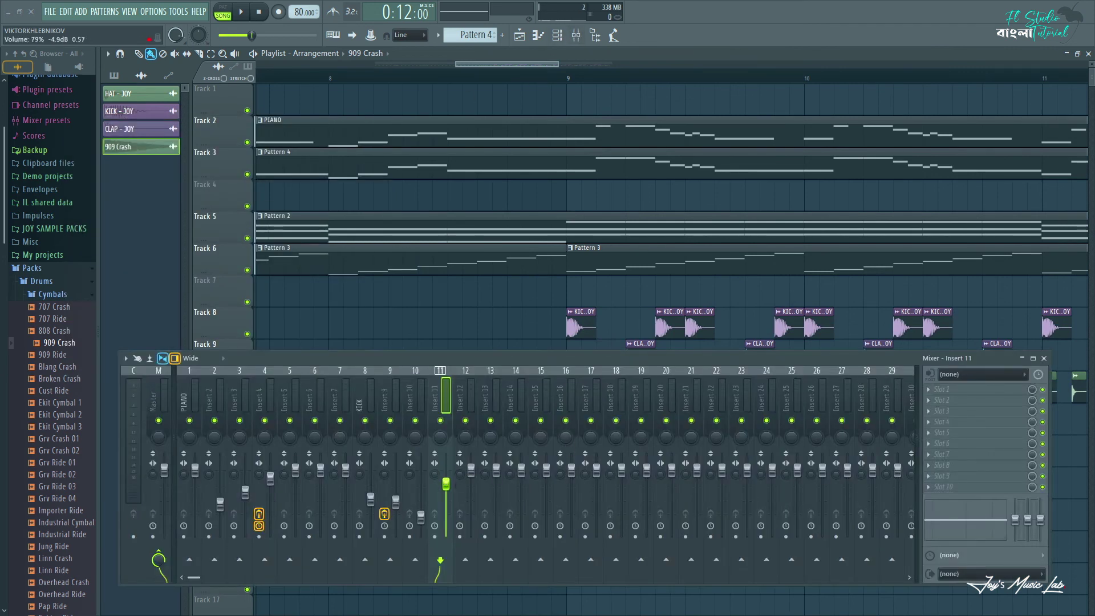
# - Play the arrangement from mid bar 8, try a 909 Crash on Track 11 at the start of bar 11, and undo it
pyautogui.press('F9')
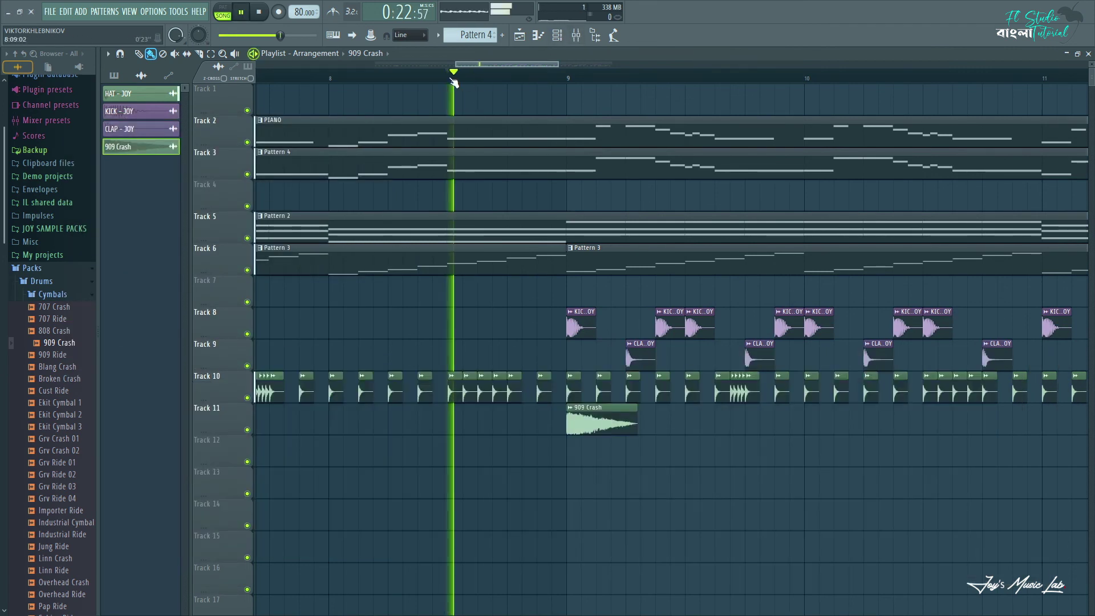
pyautogui.scroll(-3, 454, 83)
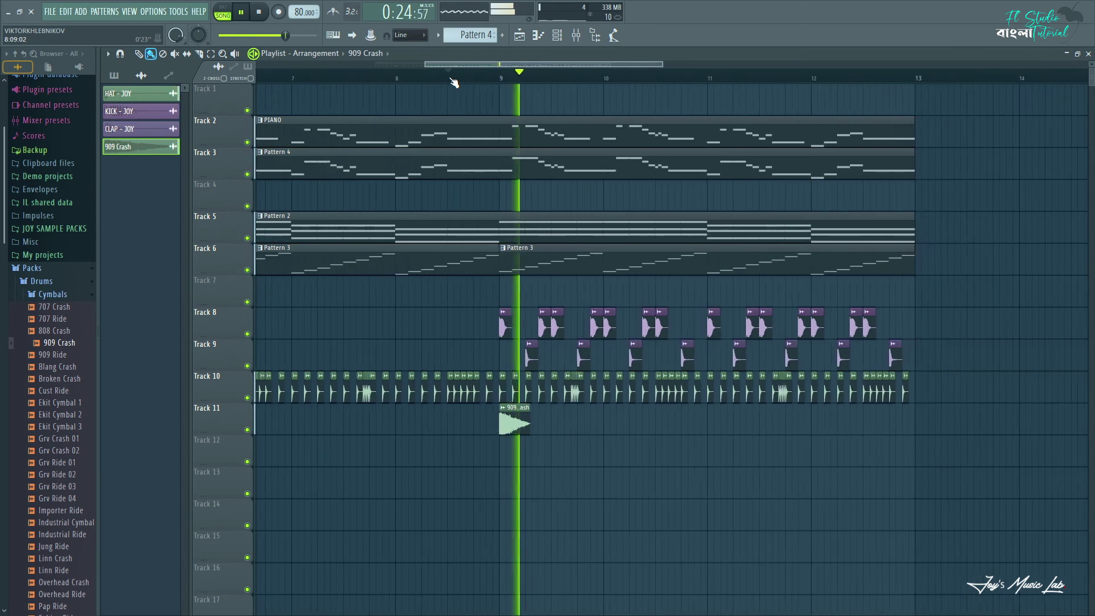
pyautogui.click(711, 420)
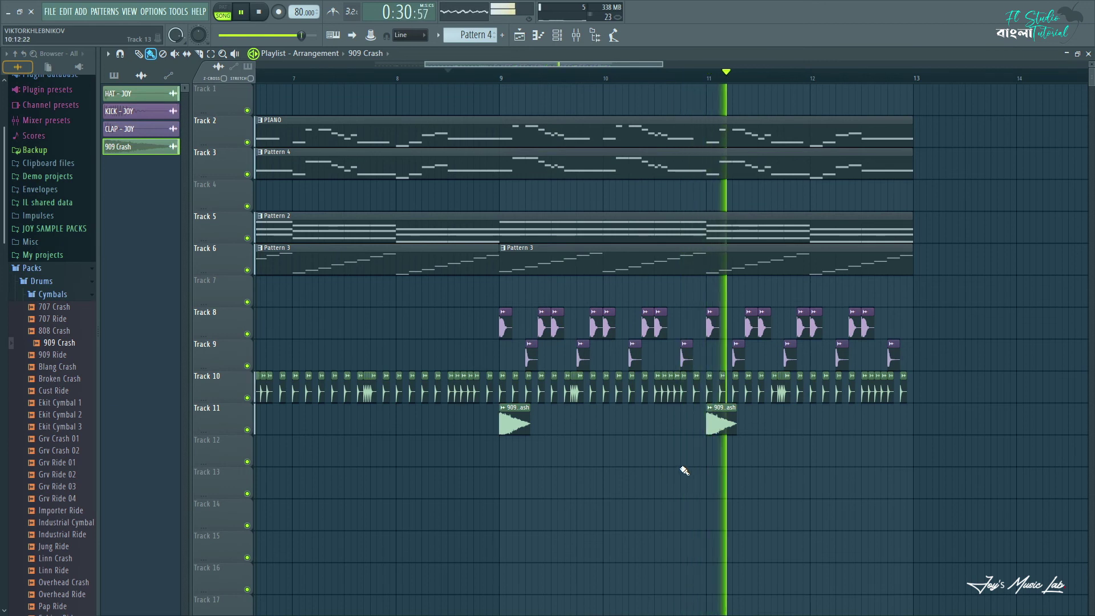
pyautogui.hotkey('ctrl', 'z')
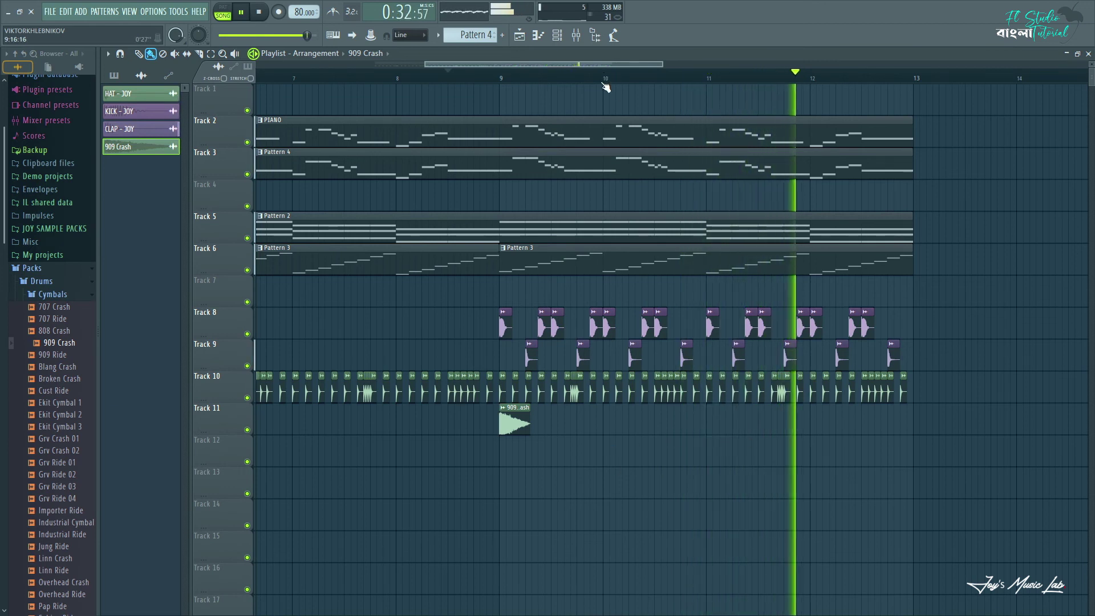
# - Stop playback, place another 909 Crash on Track 11 at the start of bar 13, and minimize the track's height
pyautogui.scroll(-2, 606, 86)
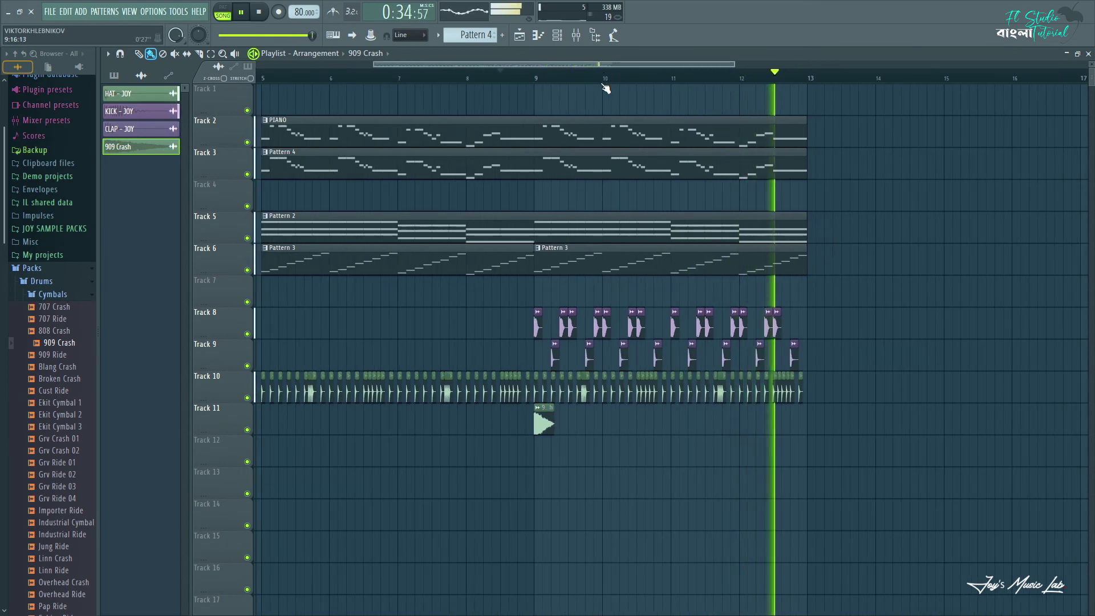
pyautogui.press('space')
pyautogui.click(810, 422)
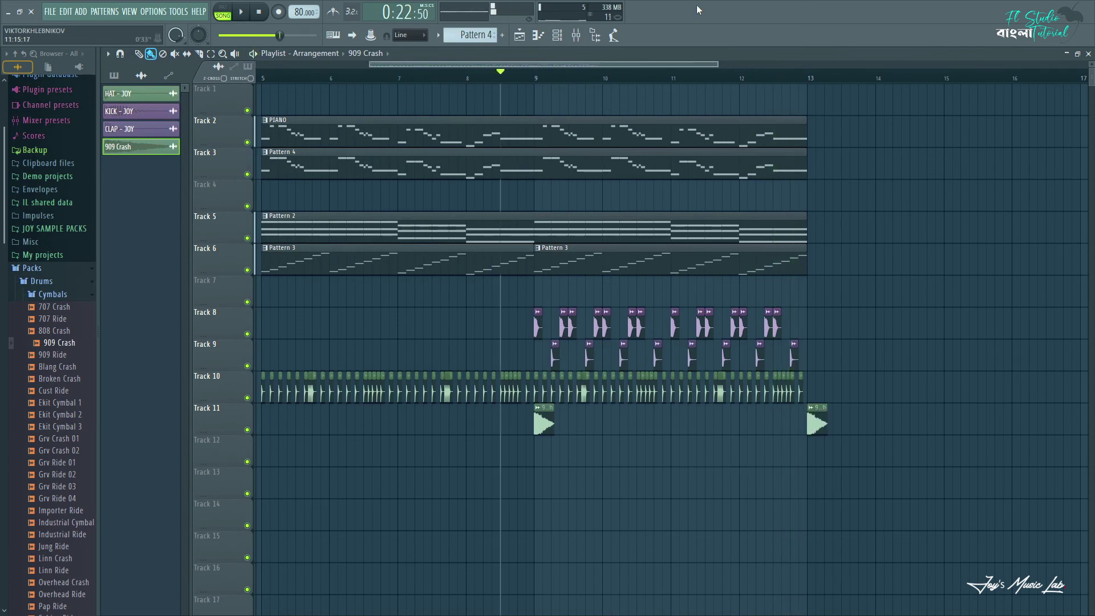
pyautogui.scroll(-2, 715, 95)
# - Add the 808 OH sample from the Drums pack's Hats to Track 12 in bar 5
pyautogui.click(48, 296)
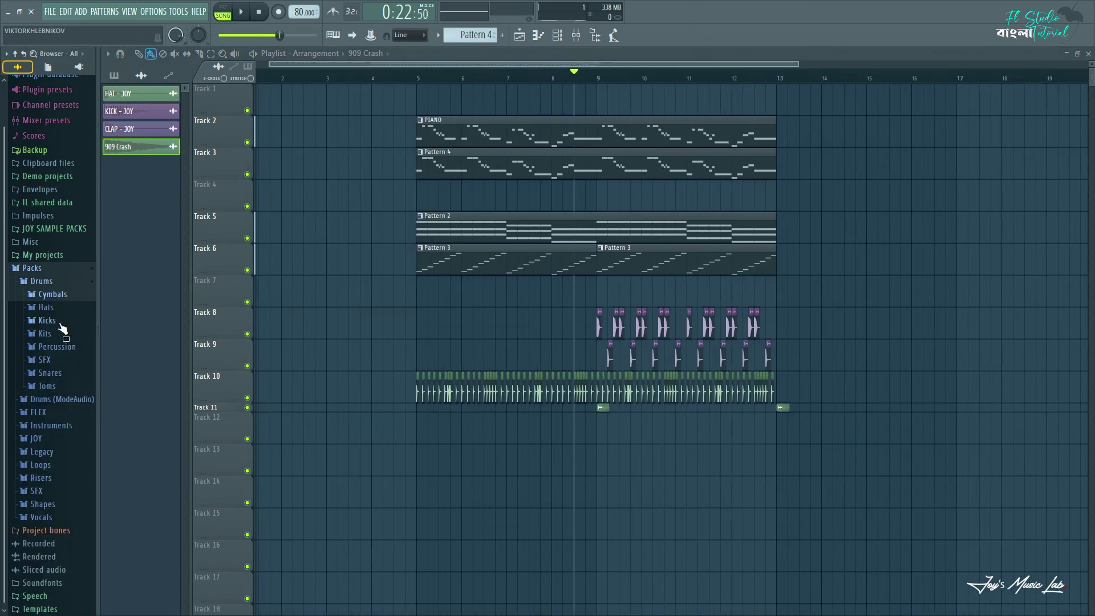
pyautogui.click(68, 337)
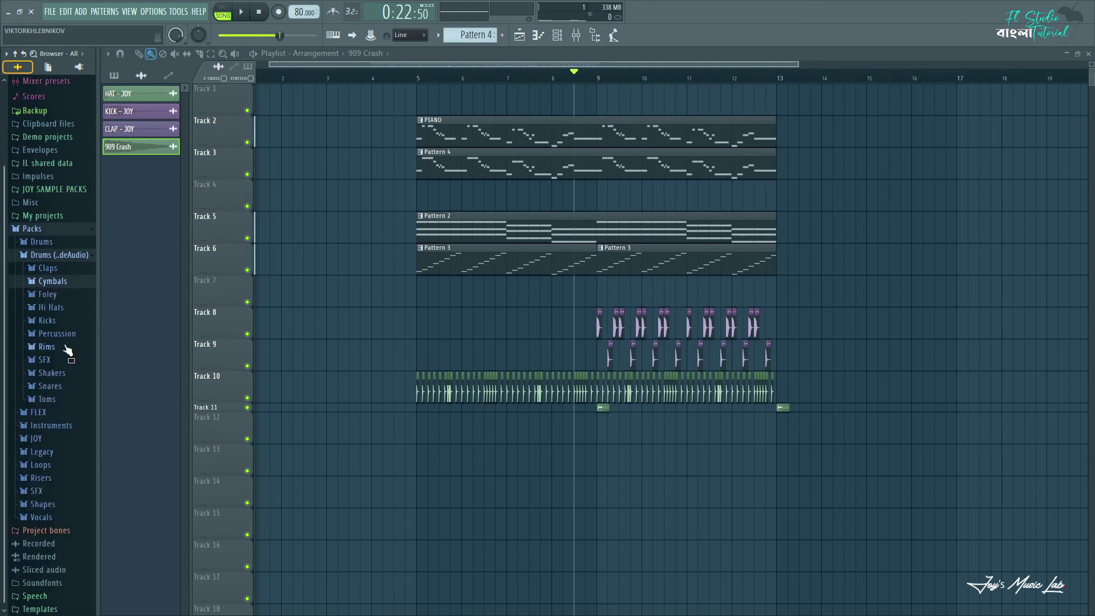
pyautogui.scroll(3, 57, 320)
pyautogui.click(48, 321)
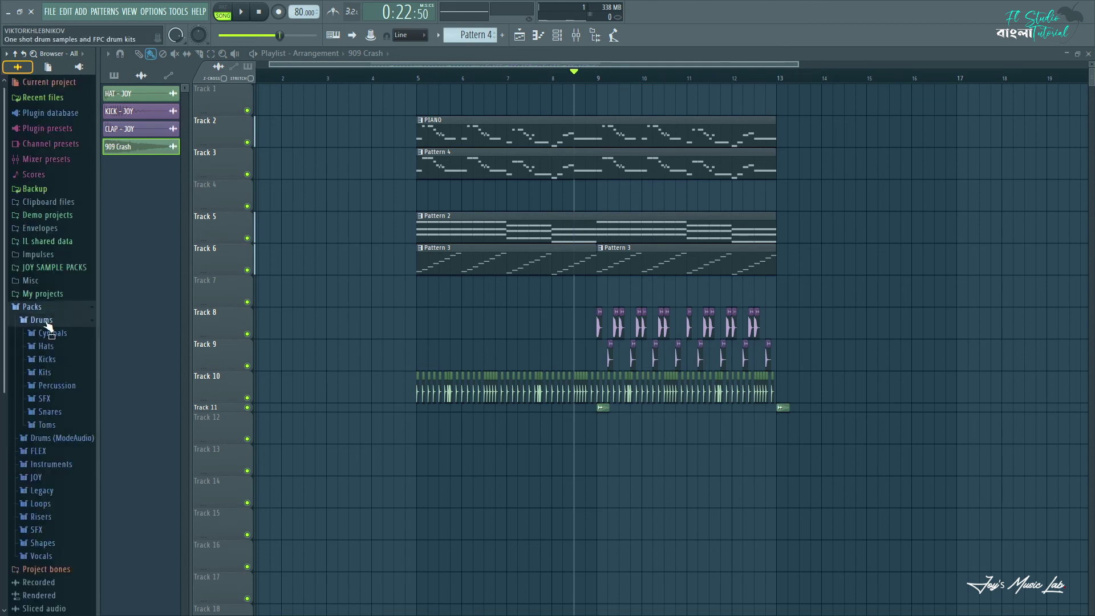
pyautogui.click(57, 349)
pyautogui.scroll(-3, 71, 400)
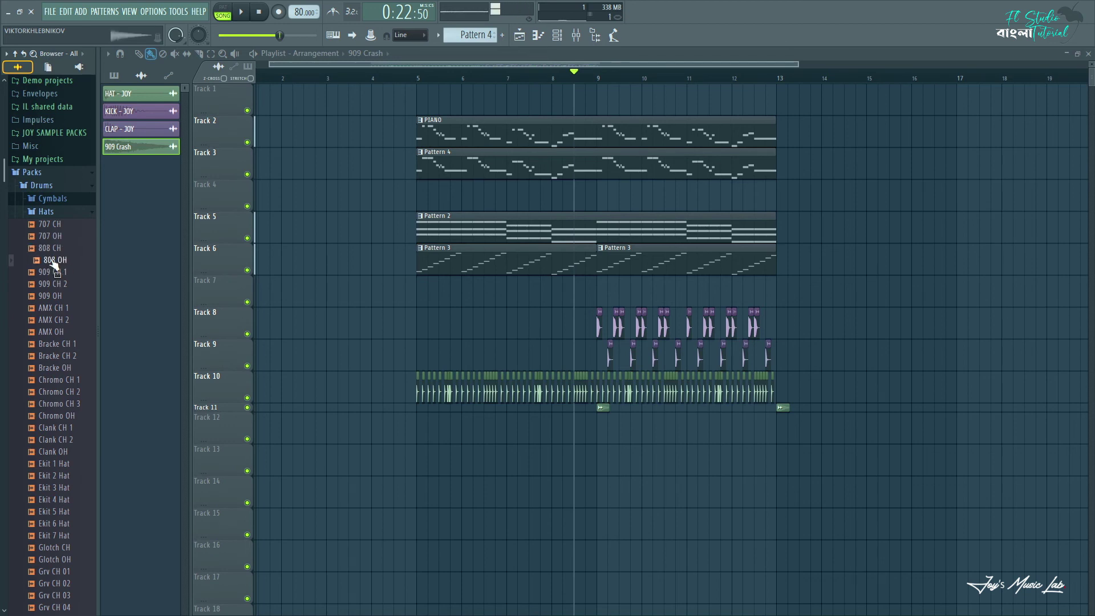
pyautogui.moveTo(54, 263); pyautogui.dragTo(442, 434)
# - Position the 808 OH clip on the second half of beat 4 in bar 5 on Track 12, checking it with playback
pyautogui.scroll(5, 439, 69)
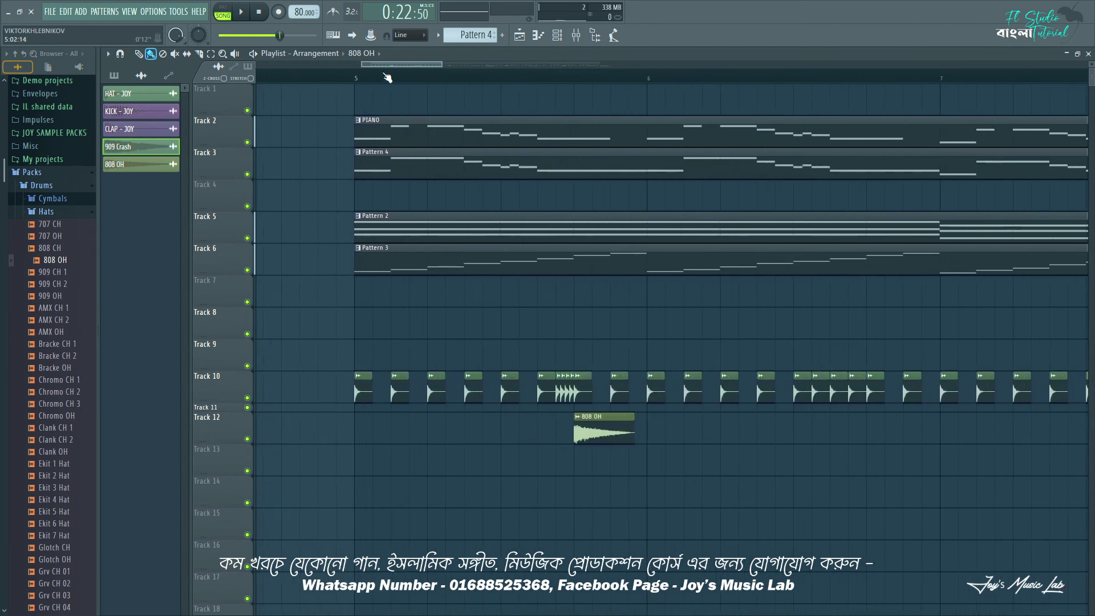
pyautogui.moveTo(702, 424); pyautogui.dragTo(837, 435)
pyautogui.press('space')
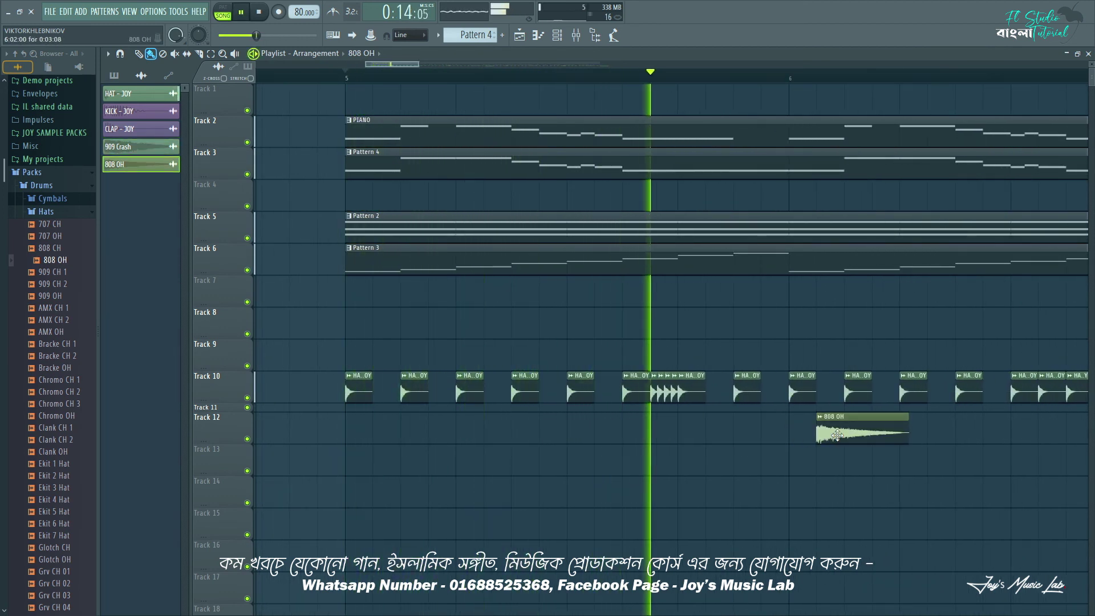
pyautogui.press('space')
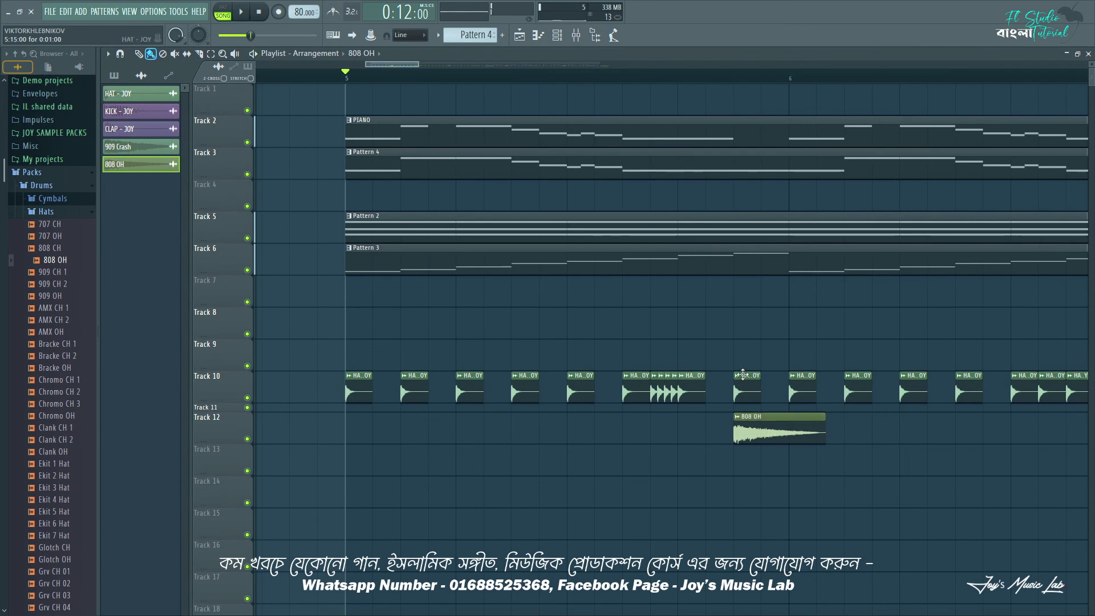
# - Lower the 808 OH channel's volume to about 27% and play the arrangement from bar 5
pyautogui.doubleClick(754, 421)
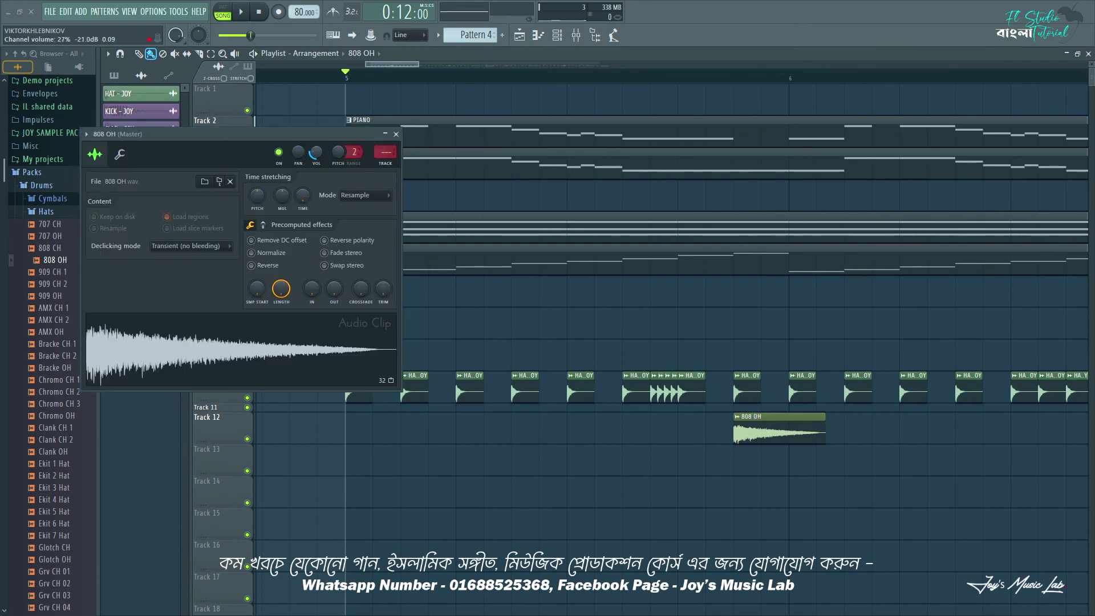
pyautogui.click(390, 134)
pyautogui.scroll(-4, 399, 85)
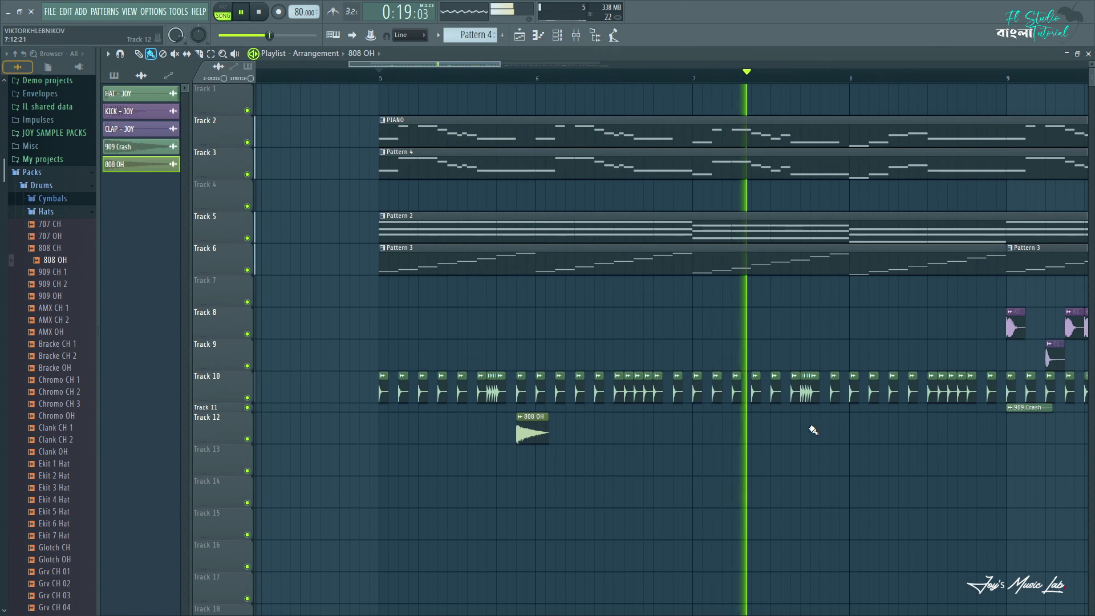
pyautogui.press('space')
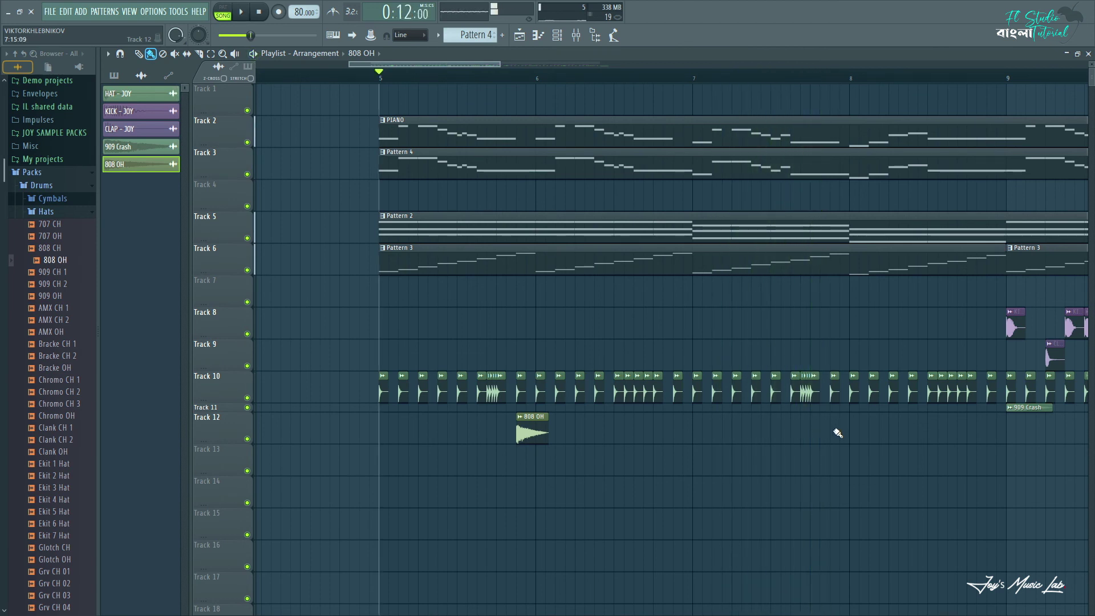
# - Copy the 808 OH clip to the same position in bars 7, 9 and 11 on Track 12
pyautogui.scroll(-3, 570, 80)
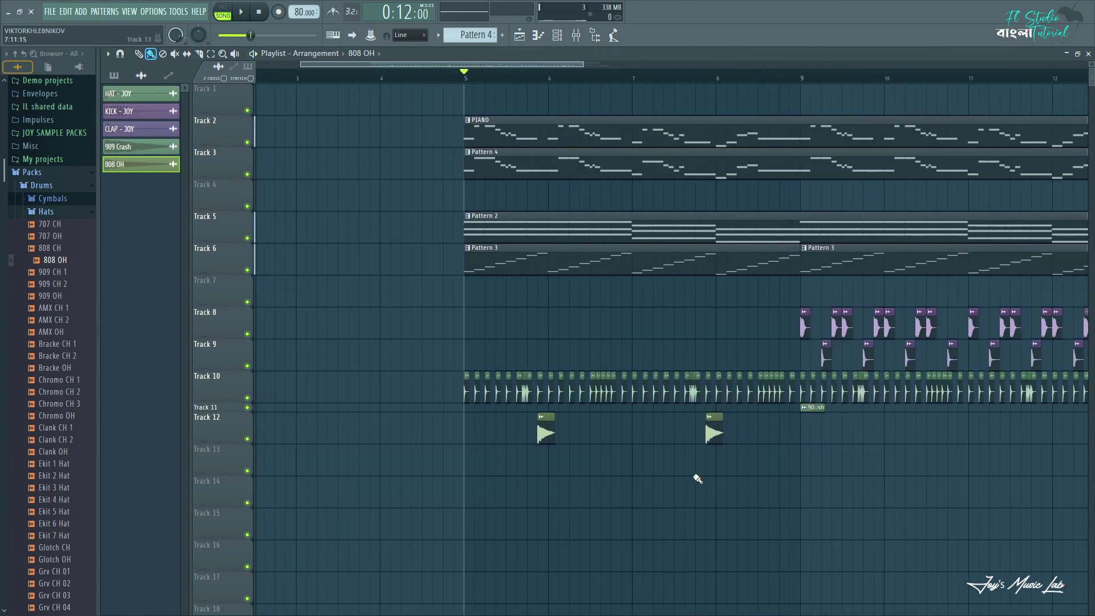
pyautogui.moveTo(820, 484); pyautogui.dragTo(545, 432)
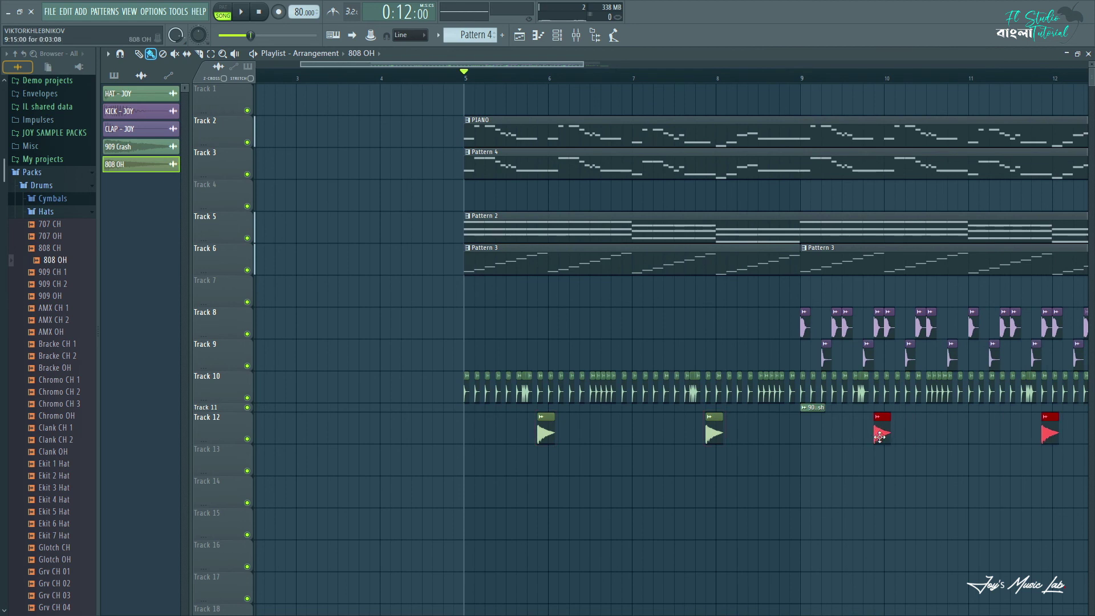
pyautogui.scroll(-2, 541, 78)
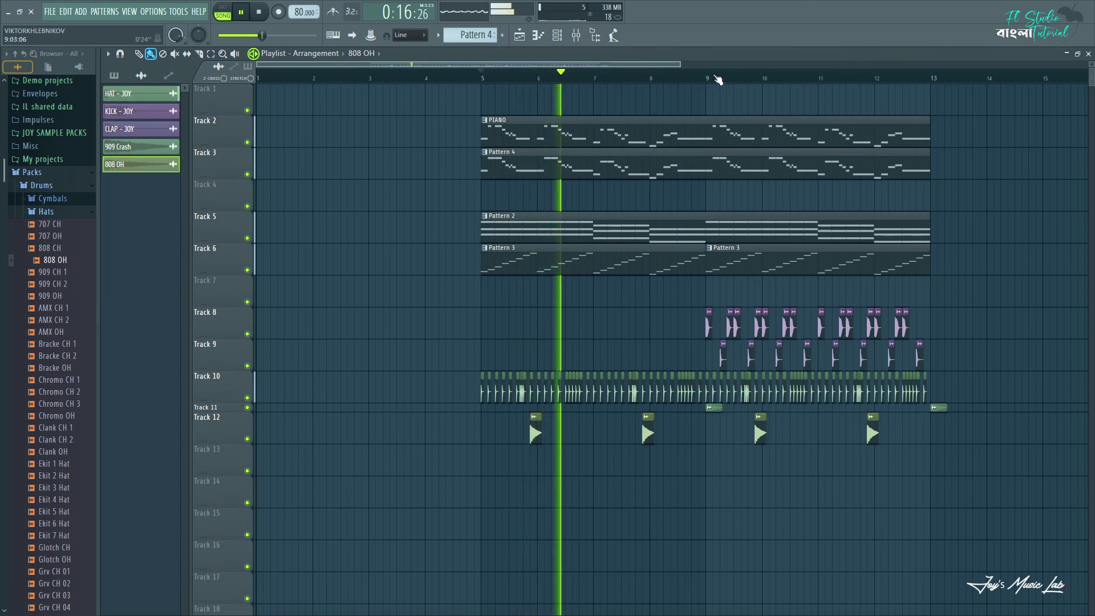
# - Lower the 808 OH channel's volume to about -29.8 dB during playback and minimize Track 12's height
pyautogui.click(117, 164)
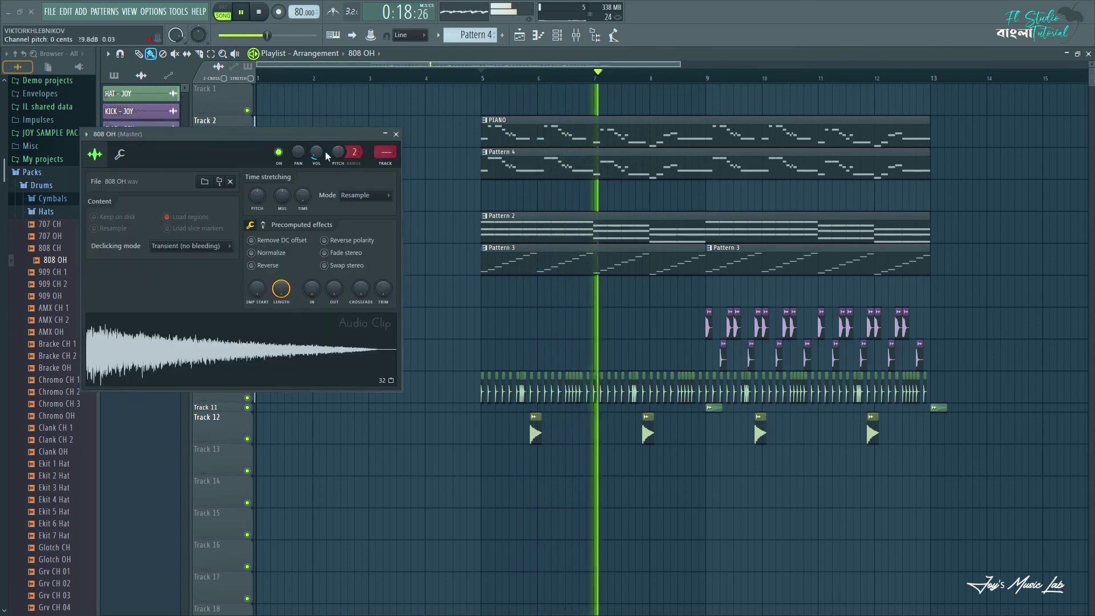
pyautogui.click(396, 134)
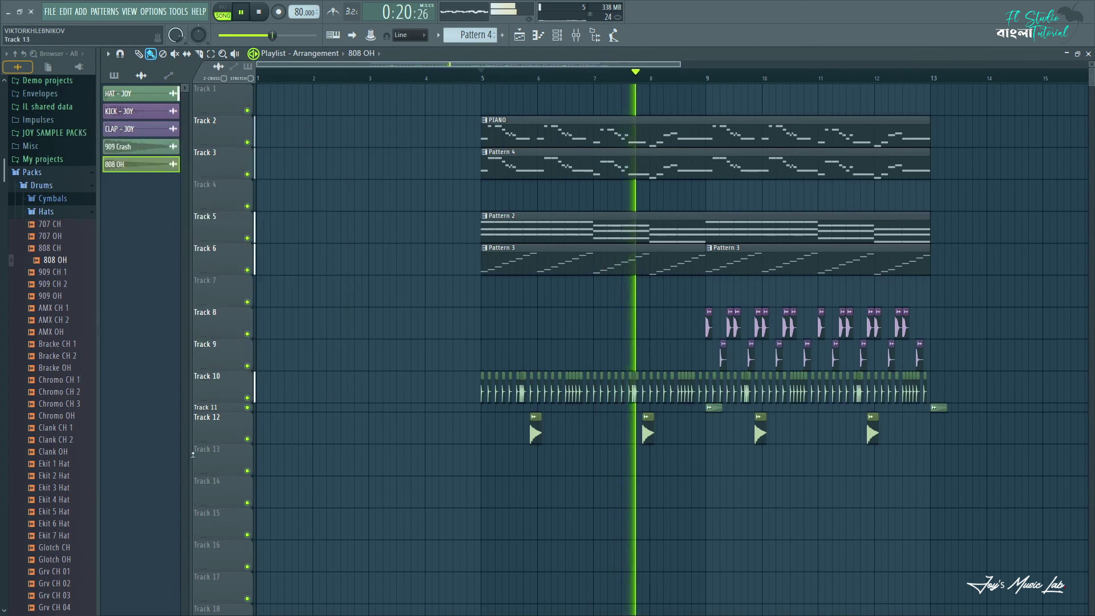
pyautogui.moveTo(193, 455); pyautogui.dragTo(193, 432)
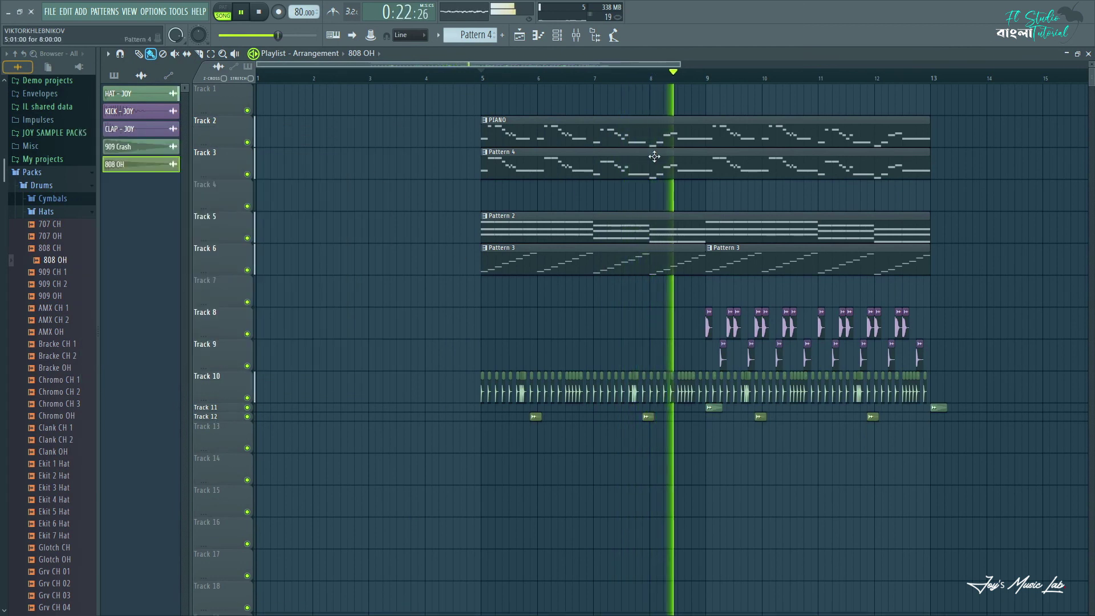
pyautogui.scroll(-4, 750, 335)
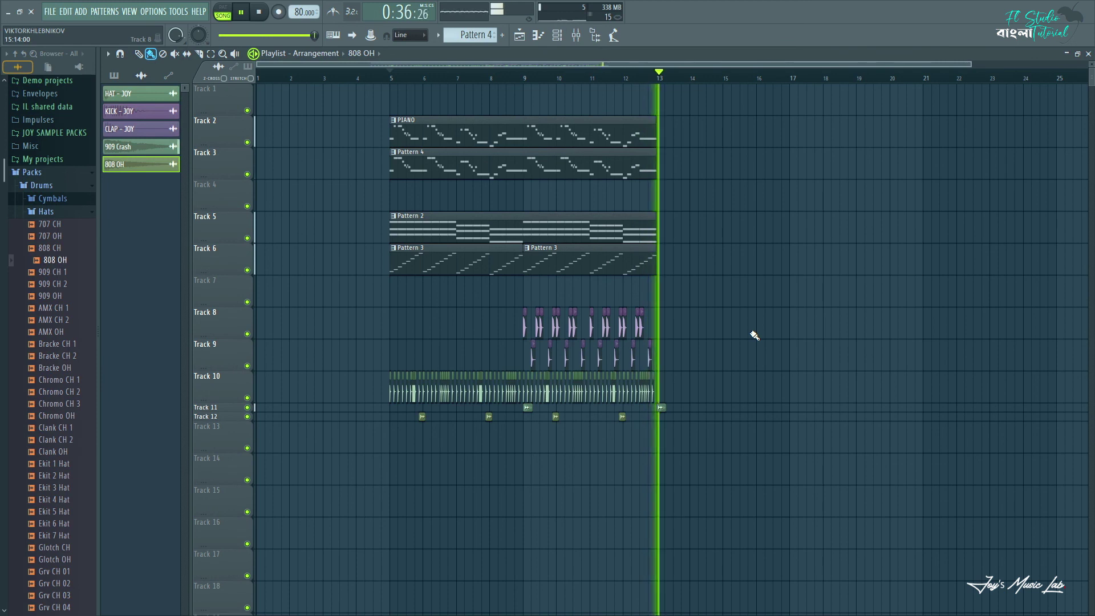
pyautogui.press('space')
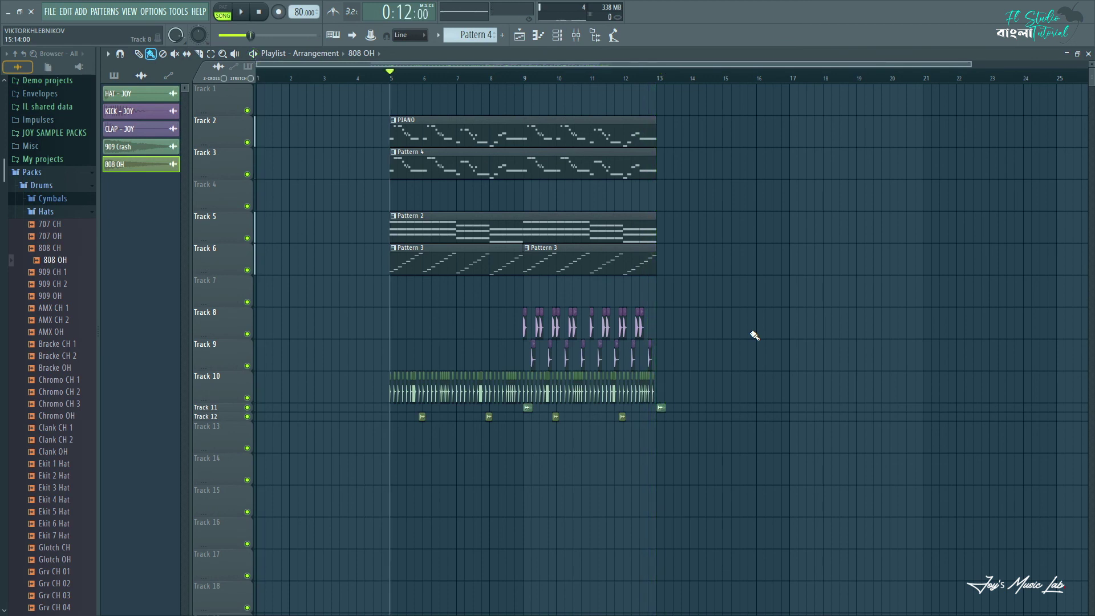
# - Add time markers named INTRO at bar 5 and Verse Start Hobe at bar 13
pyautogui.rightClick(394, 78)
pyautogui.click(425, 148)
pyautogui.press('Return')
pyautogui.rightClick(656, 78)
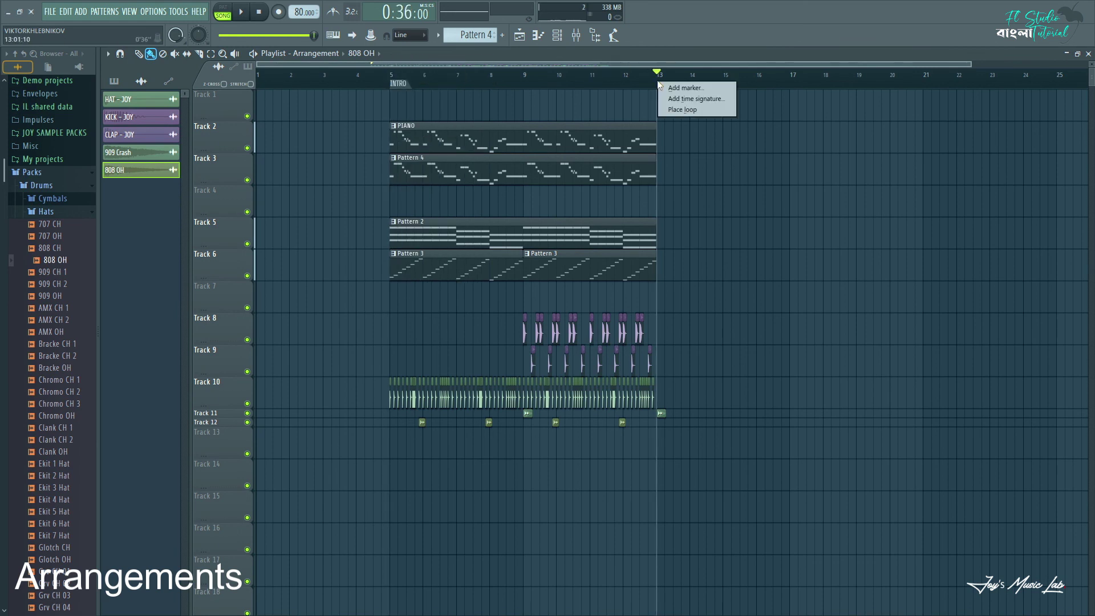
pyautogui.click(675, 101)
pyautogui.write('Verse Start Hobe')
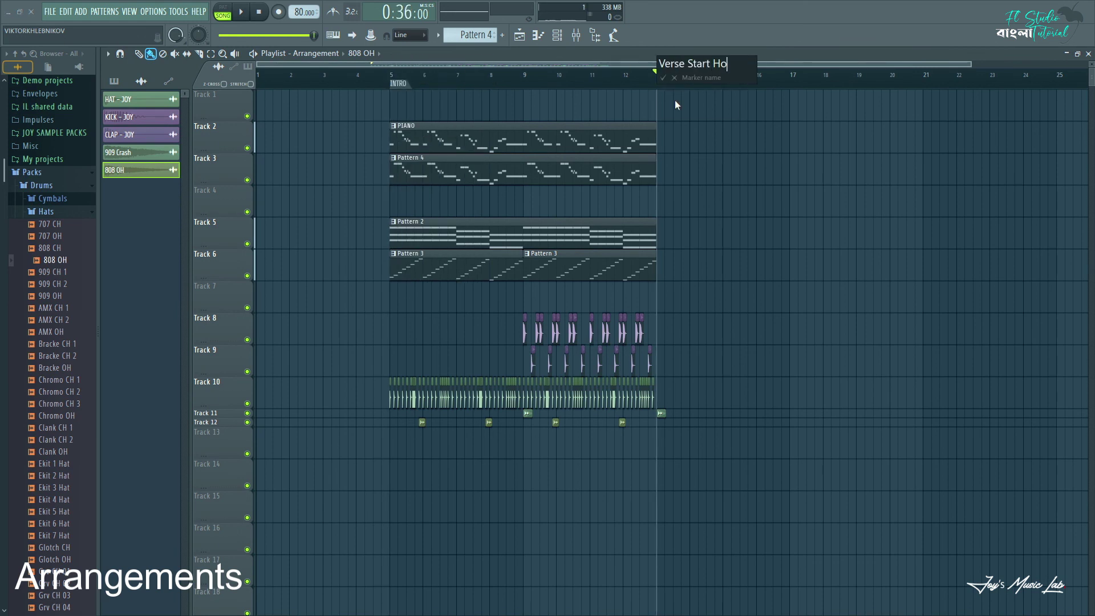
pyautogui.press('Return')
# - Duplicate the chord, arpeggio and drum clips of bars 5 to 12 on Tracks 5 to 12, starting at bar 13
pyautogui.scroll(2, 751, 383)
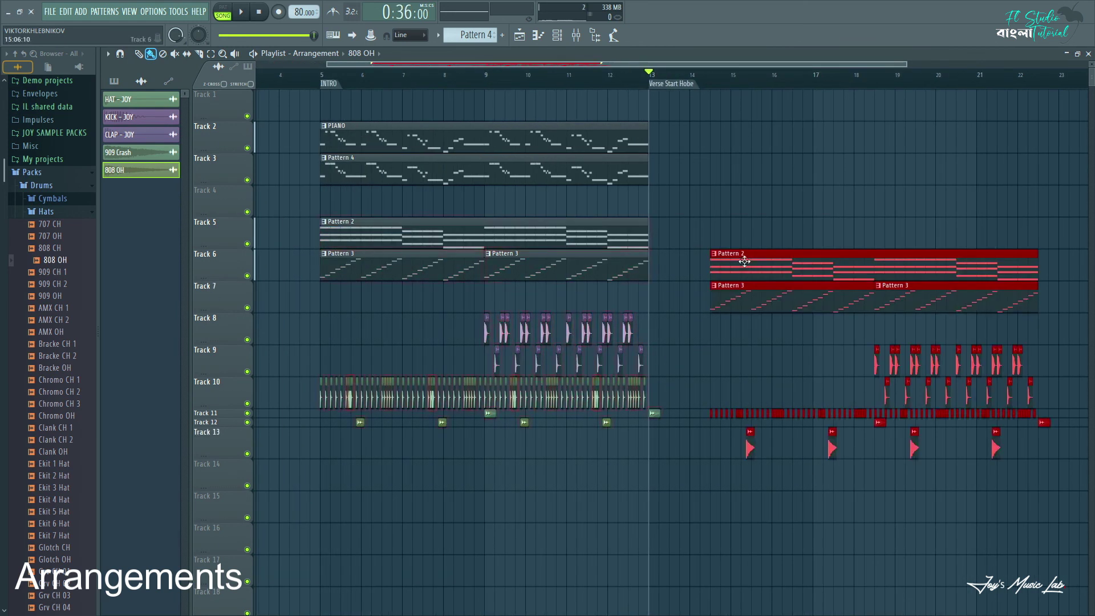
pyautogui.click(683, 456)
pyautogui.moveTo(744, 261); pyautogui.dragTo(927, 274)
pyautogui.scroll(-2, 736, 85)
pyautogui.hotkey('ctrl', 'b')
# - Duplicate the chords and arpeggio into bars 21 to 28 and fill those bars with copies of the drums from bars 17 to 20
pyautogui.moveTo(998, 491); pyautogui.dragTo(794, 281)
pyautogui.hotkey('ctrl', 'b')
pyautogui.click(918, 429)
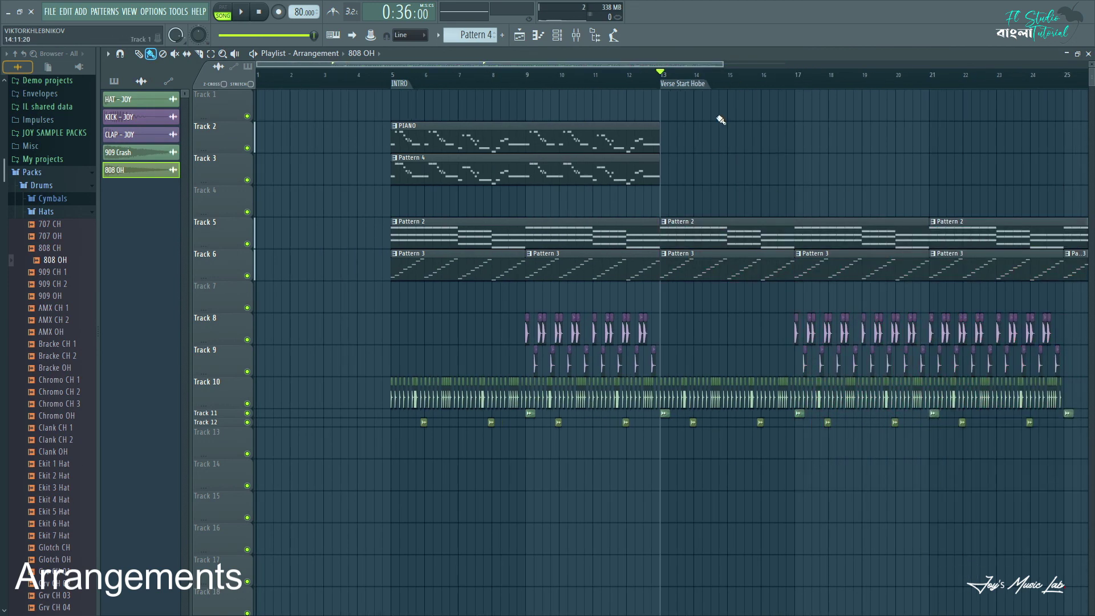
pyautogui.scroll(-2, 887, 350)
pyautogui.scroll(3, 921, 90)
pyautogui.moveTo(857, 491); pyautogui.dragTo(526, 308)
pyautogui.hotkey('ctrl', 'b')
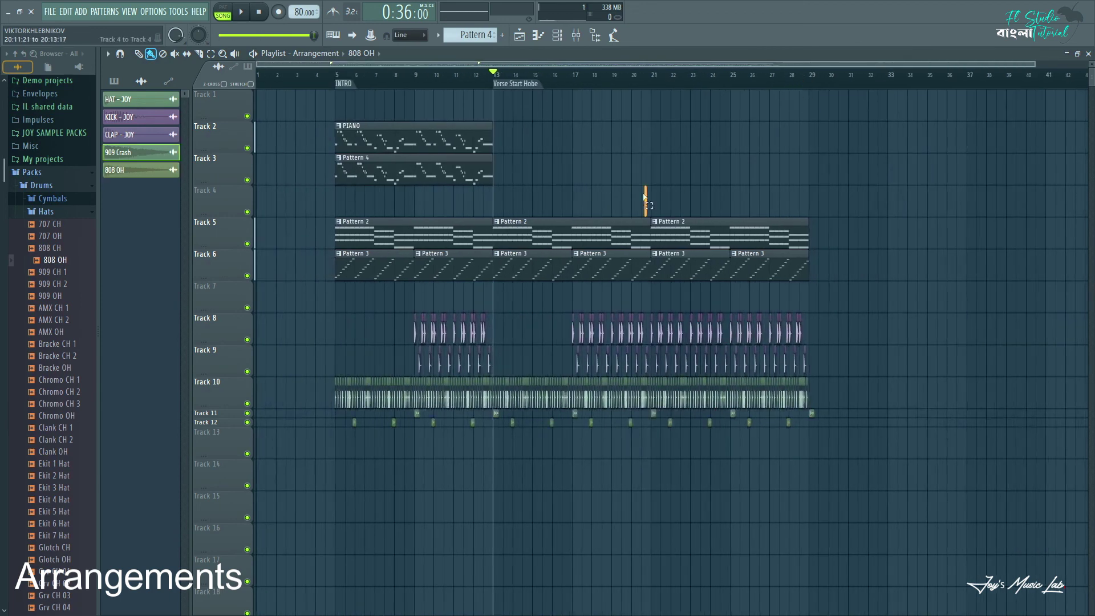
# - Copy the PIANO and Pattern 4 clips to bar 25, and extend the chords and arpeggio from bar 29 to the start of bar 33
pyautogui.hotkey('ctrl', 'b')
pyautogui.moveTo(689, 147); pyautogui.dragTo(770, 146)
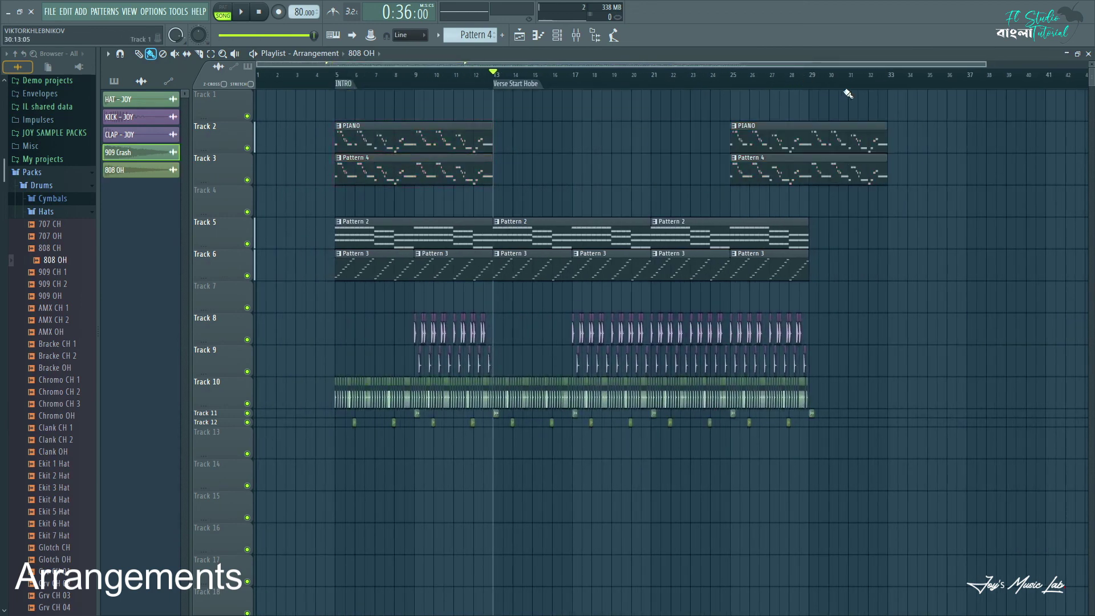
pyautogui.scroll(2, 849, 378)
pyautogui.moveTo(838, 308); pyautogui.dragTo(551, 219)
pyautogui.hotkey('ctrl', 'b')
pyautogui.click(1024, 204)
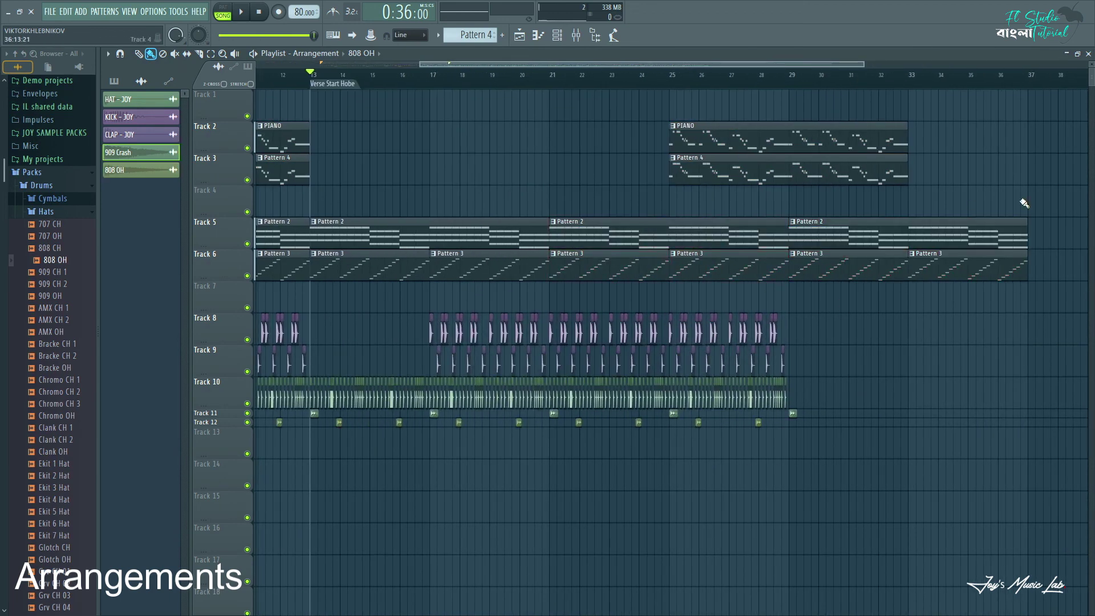
pyautogui.moveTo(1027, 231); pyautogui.dragTo(930, 244)
# - Copy the drum clips of bars 25 to 28 on Tracks 8 to 12 and align the copy with bar 29
pyautogui.moveTo(834, 489); pyautogui.dragTo(670, 313)
pyautogui.hotkey('ctrl', 'b')
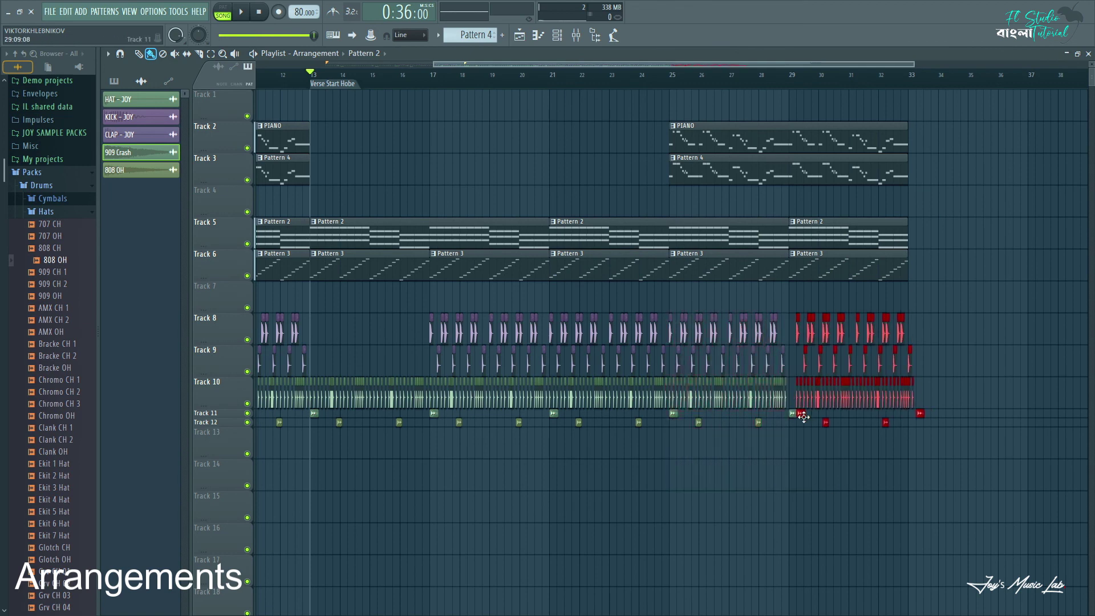
pyautogui.click(800, 415)
pyautogui.press('Escape')
pyautogui.scroll(2, 794, 85)
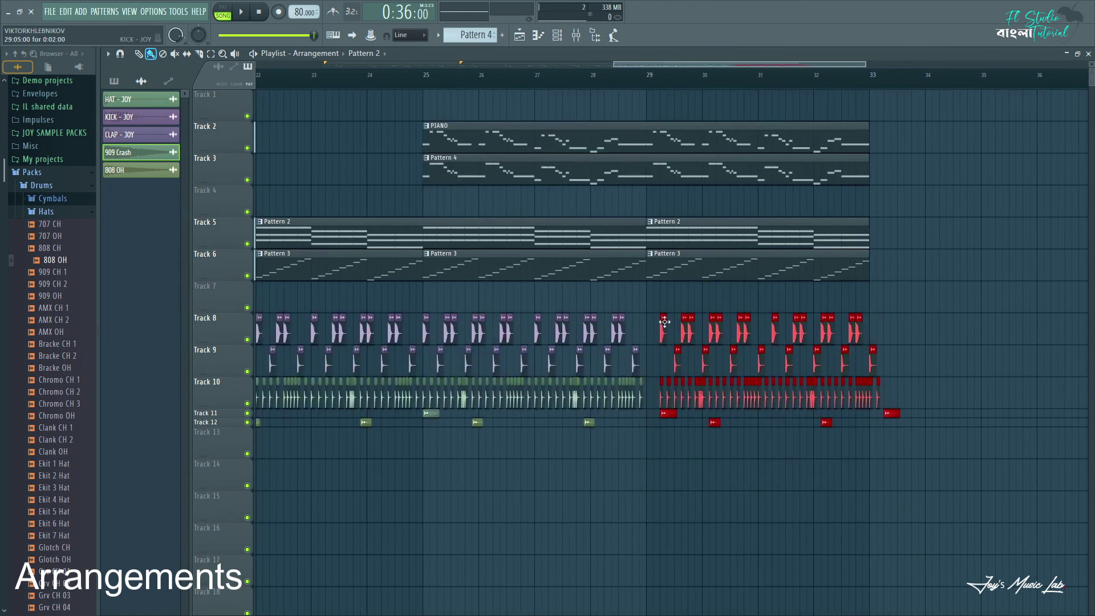
pyautogui.scroll(-3, 749, 84)
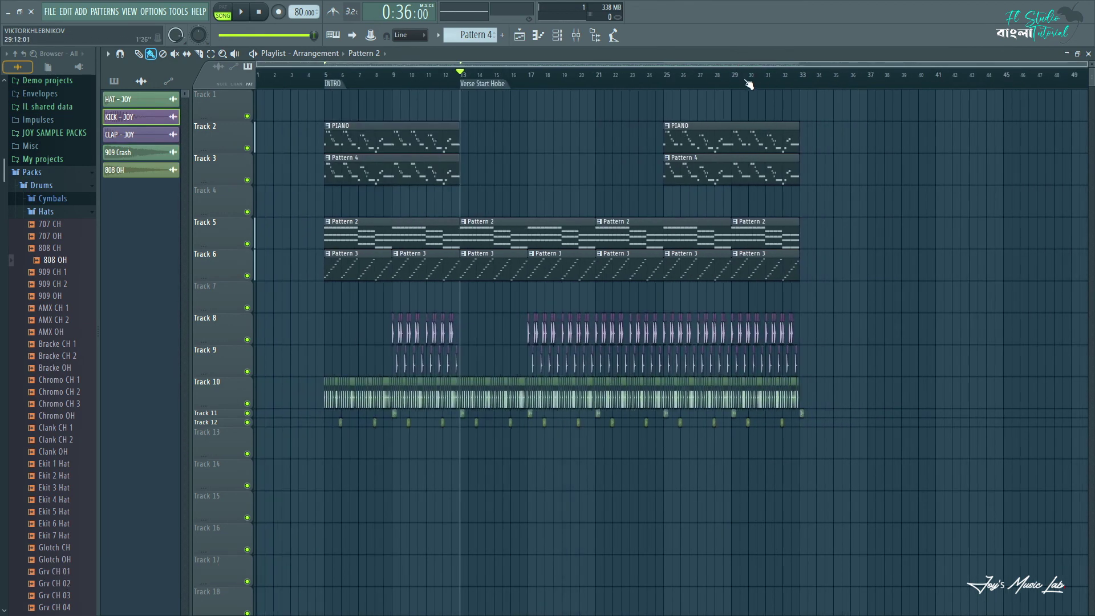
# - Play the extended arrangement from the INTRO marker at bar 5 and collapse the Packs folder in the browser
pyautogui.click(326, 74)
pyautogui.scroll(1, 326, 77)
pyautogui.press('space')
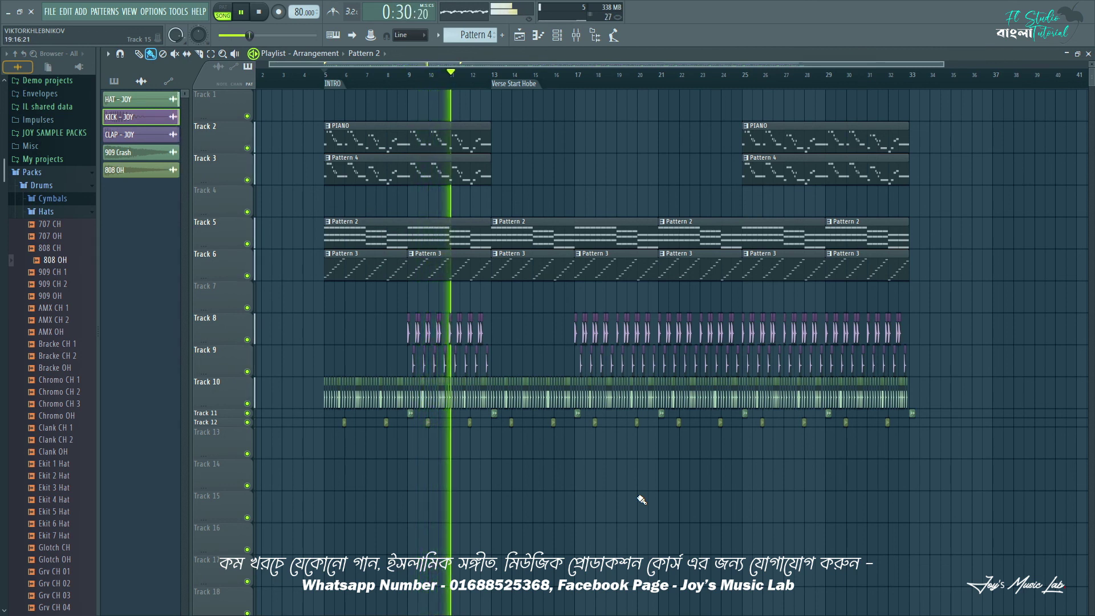
pyautogui.click(32, 173)
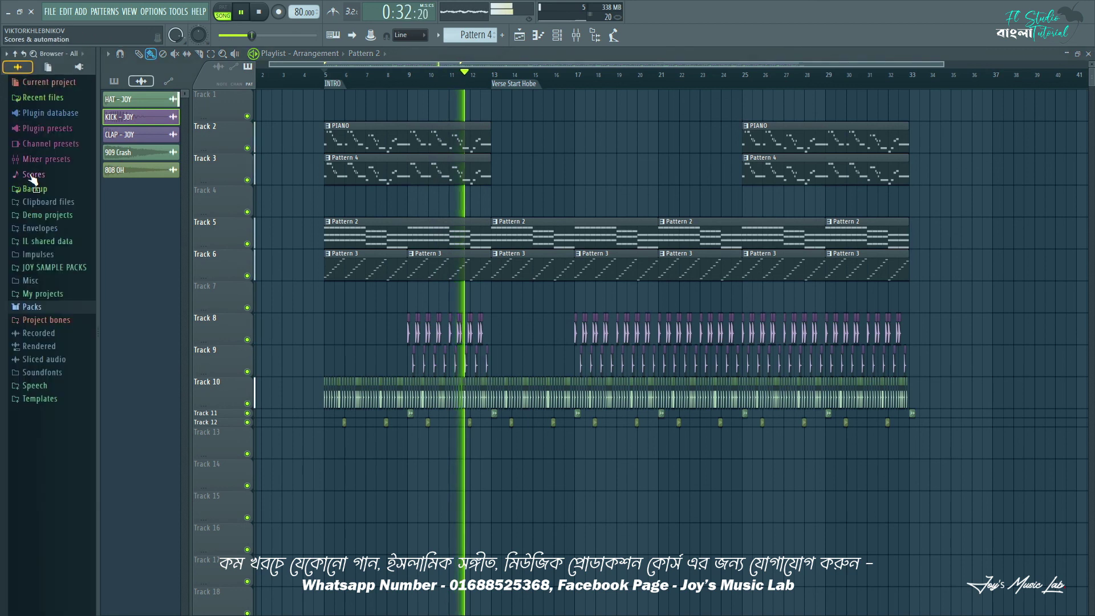